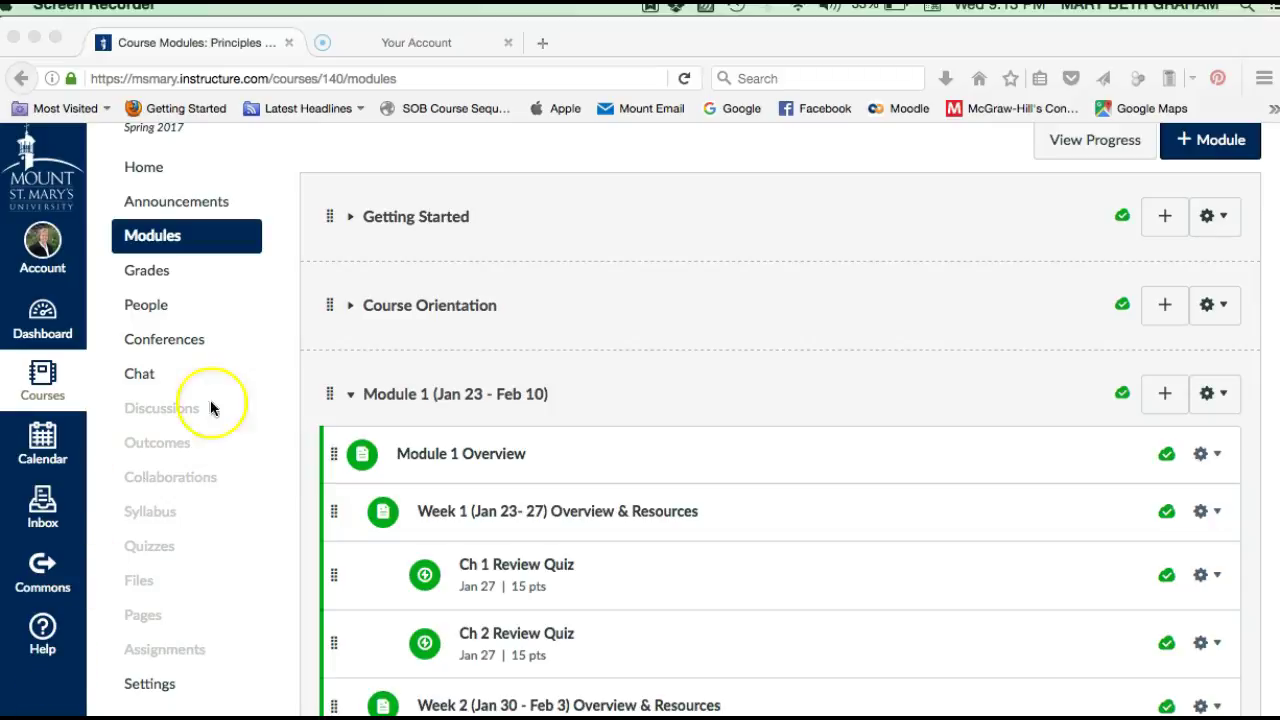
Step: Expand the Course Orientation module and review its listed items
left_click(363, 302)
left_click(363, 304)
scroll(365, 310, "down", 5)
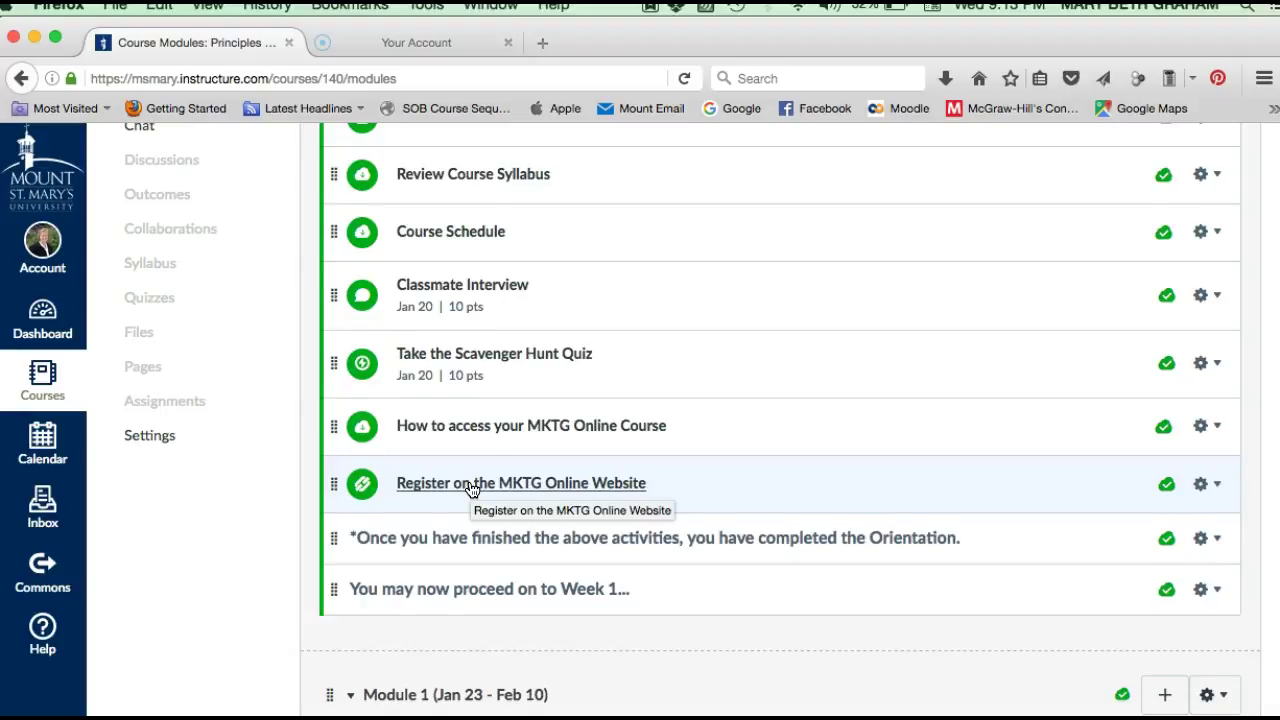
Step: Open the Week 1 (Jan 23- 27) Overview & Resources page in Module 1 and view its resource links
scroll(472, 489, "down", 5)
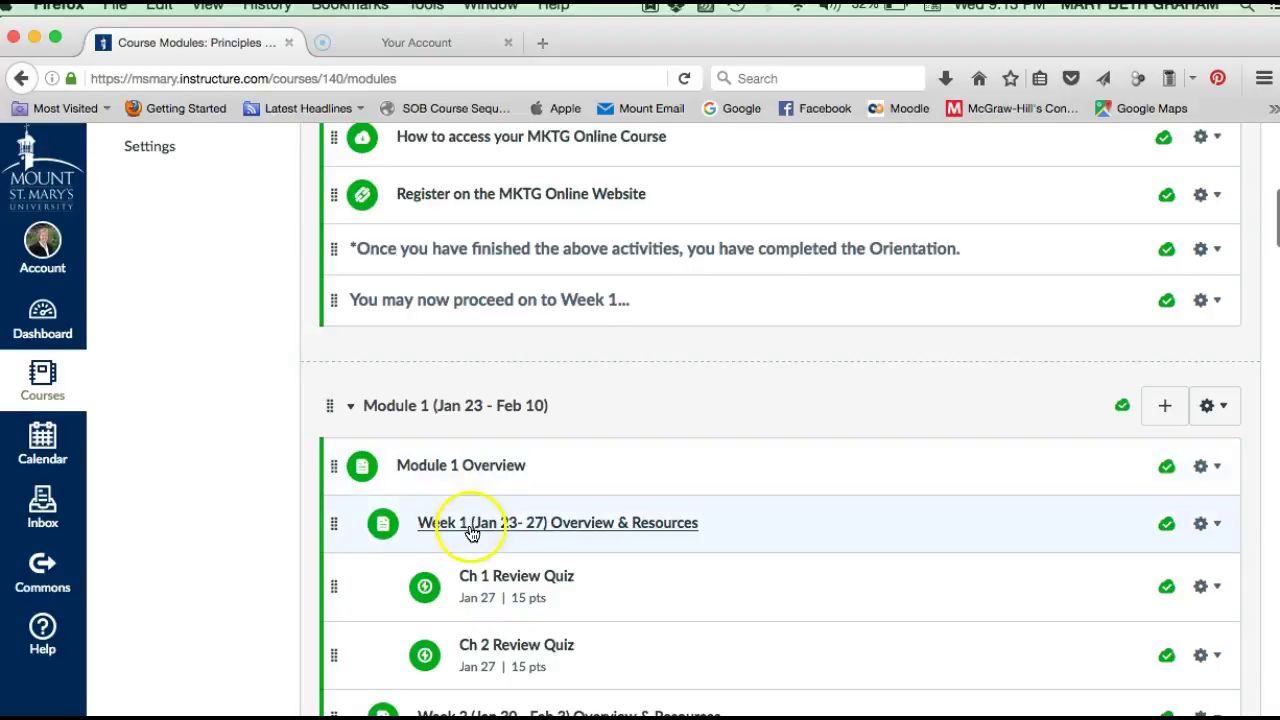
left_click(525, 527)
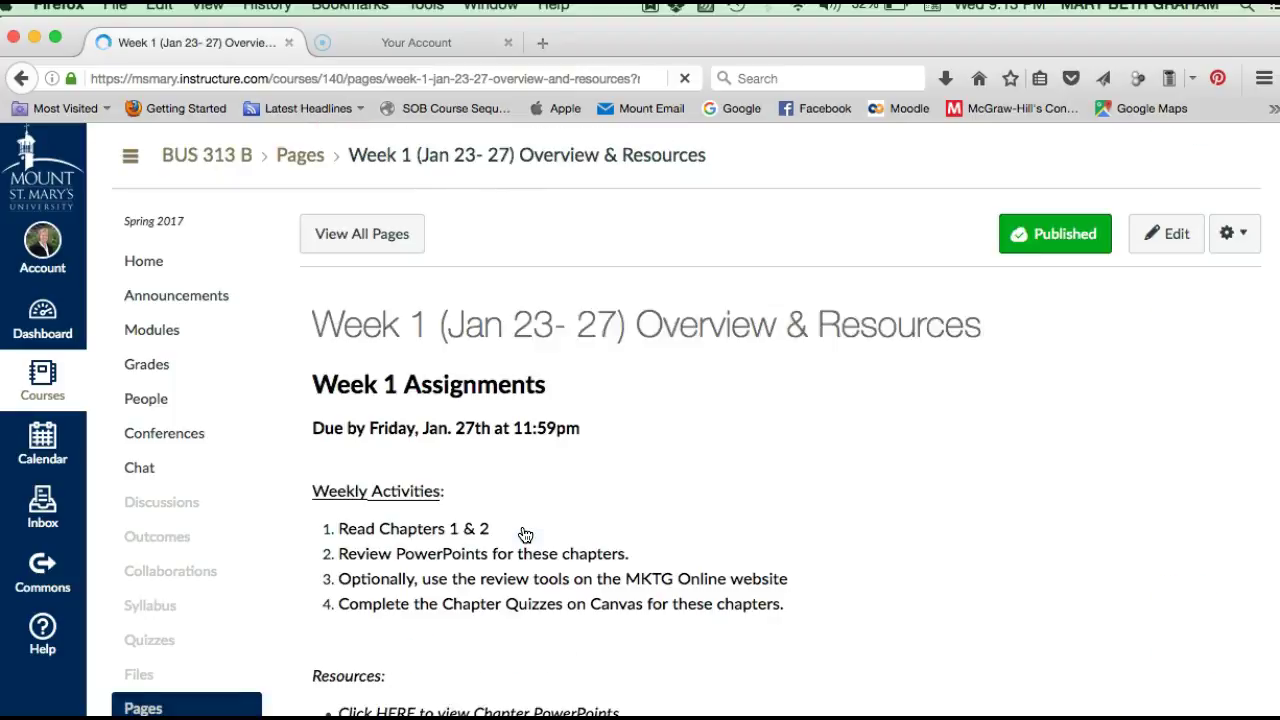
scroll(525, 535, "down", 2)
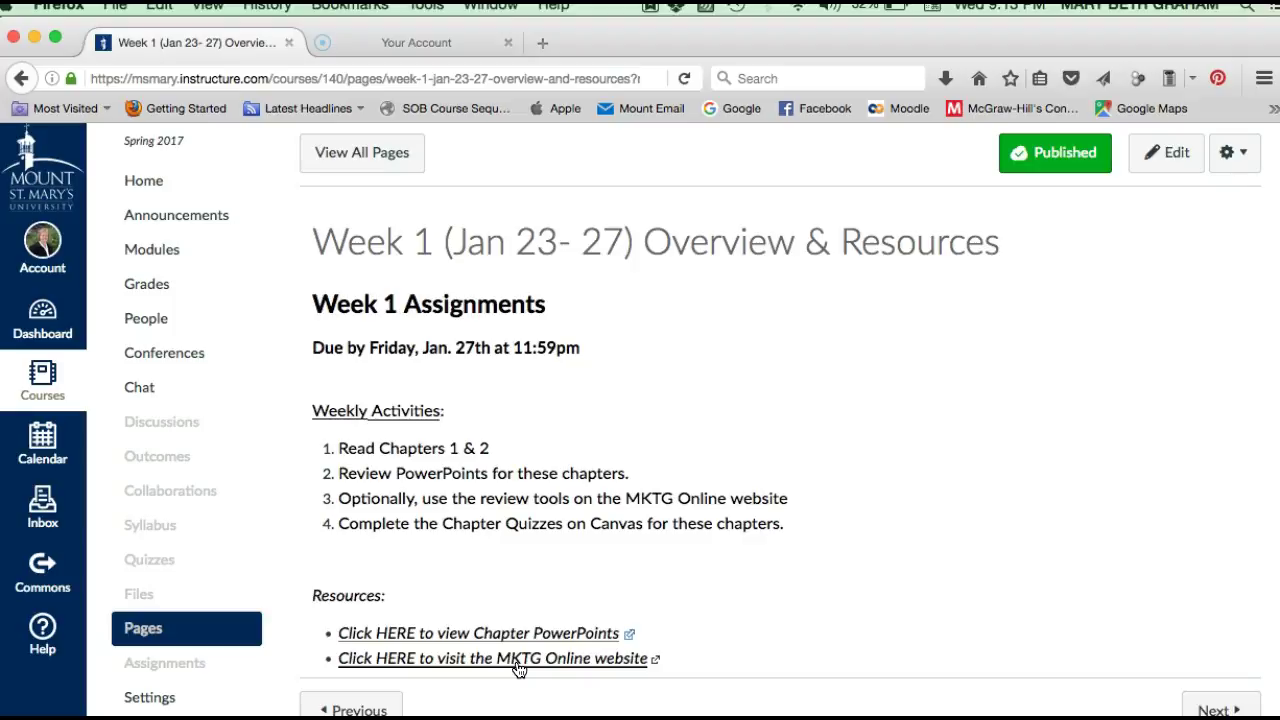
Step: Return to the course modules and open Register on the MKTG Online Website under Course Orientation
left_click(162, 256)
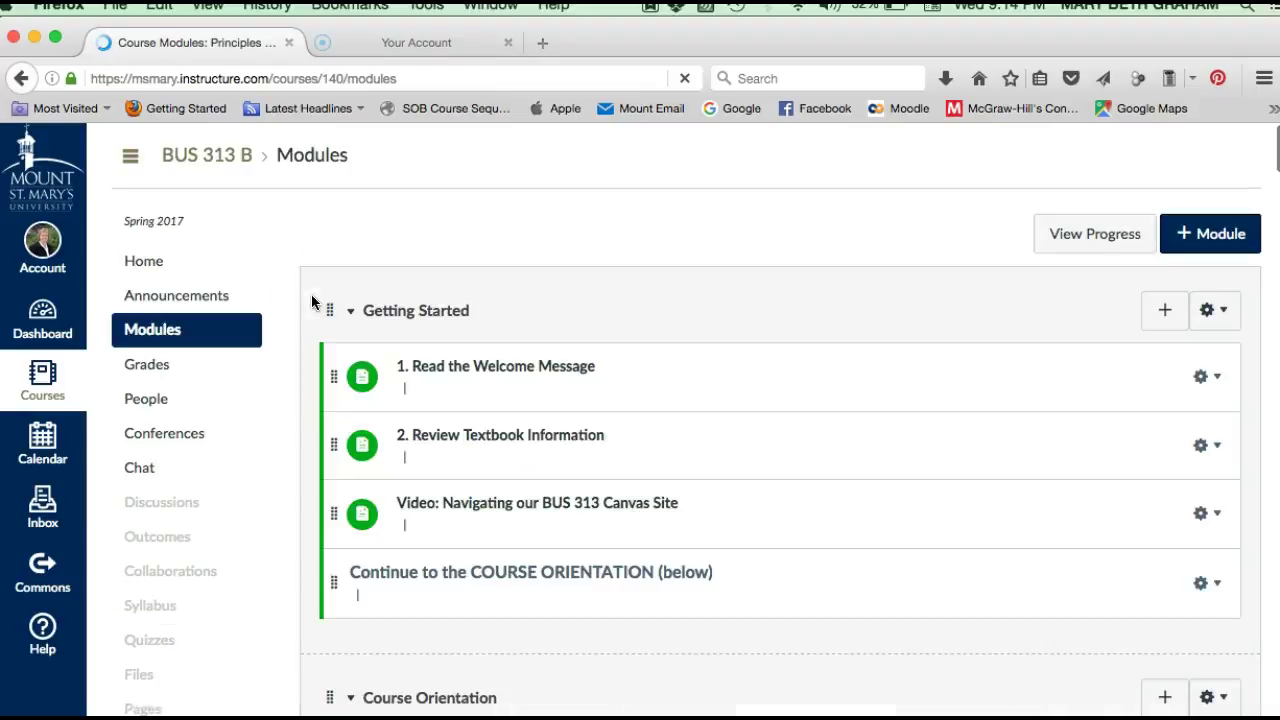
scroll(467, 462, "down", 2)
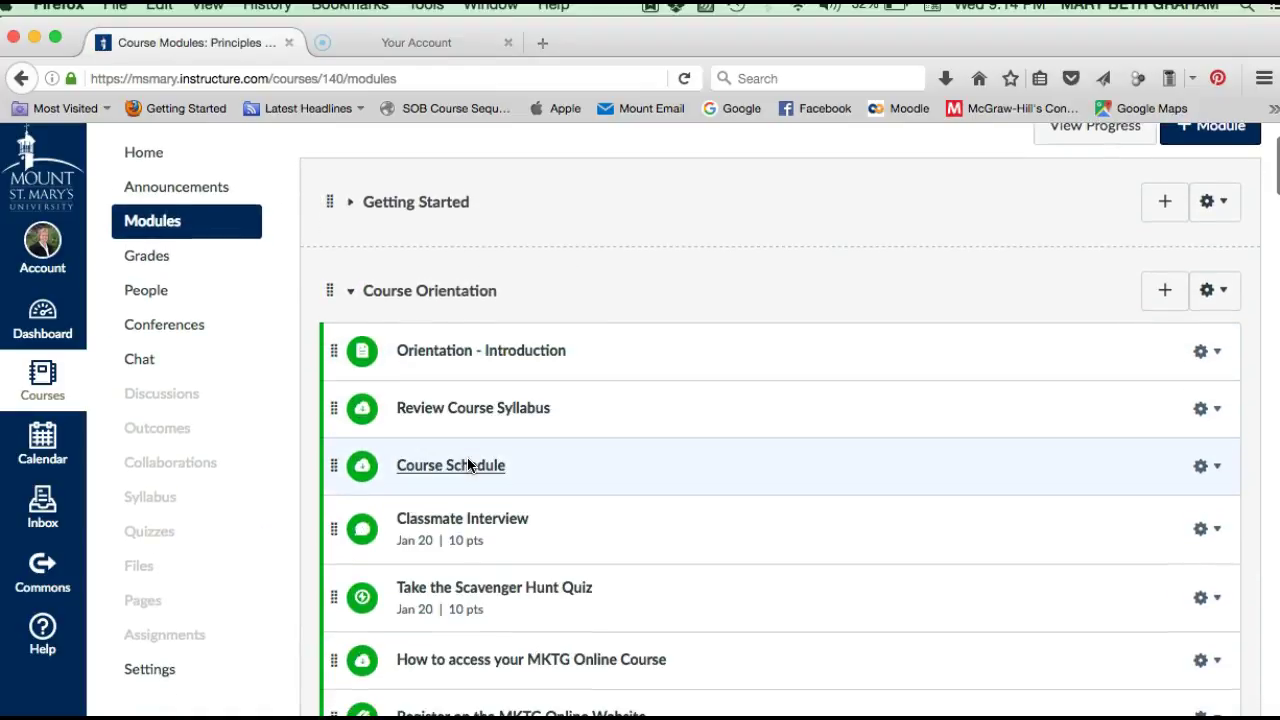
scroll(467, 463, "down", 4)
left_click(460, 503)
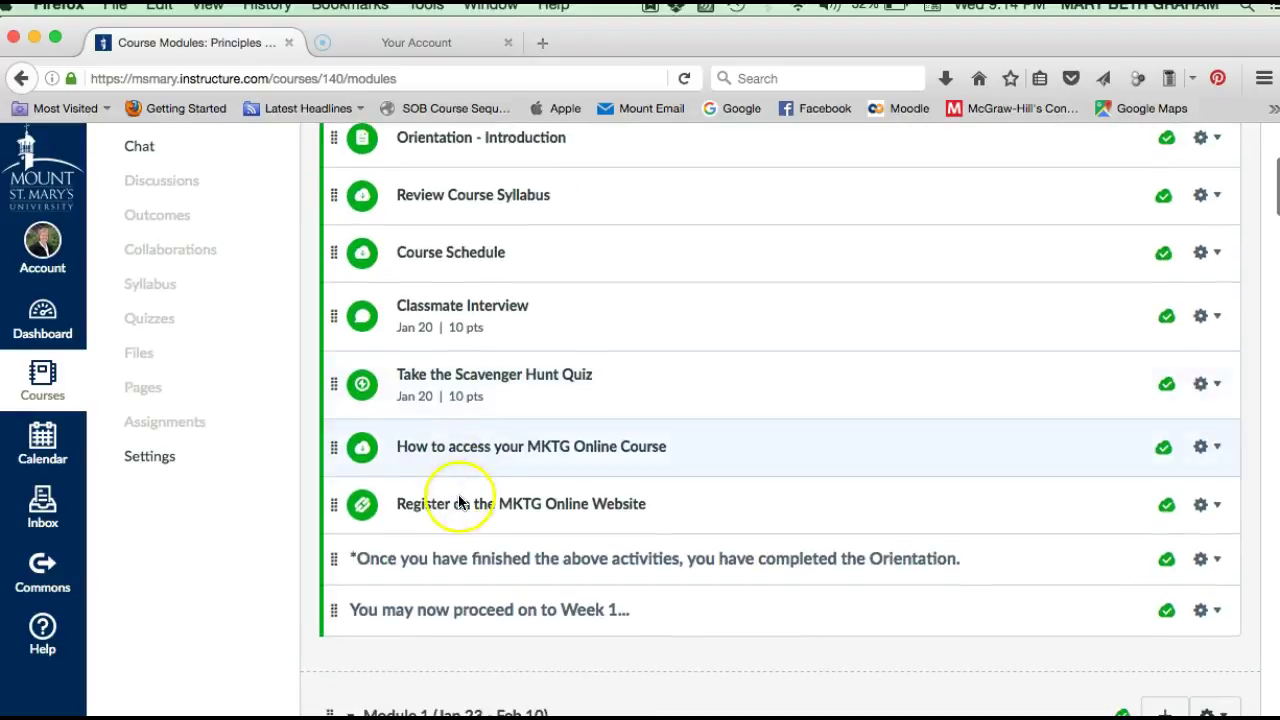
left_click(510, 506)
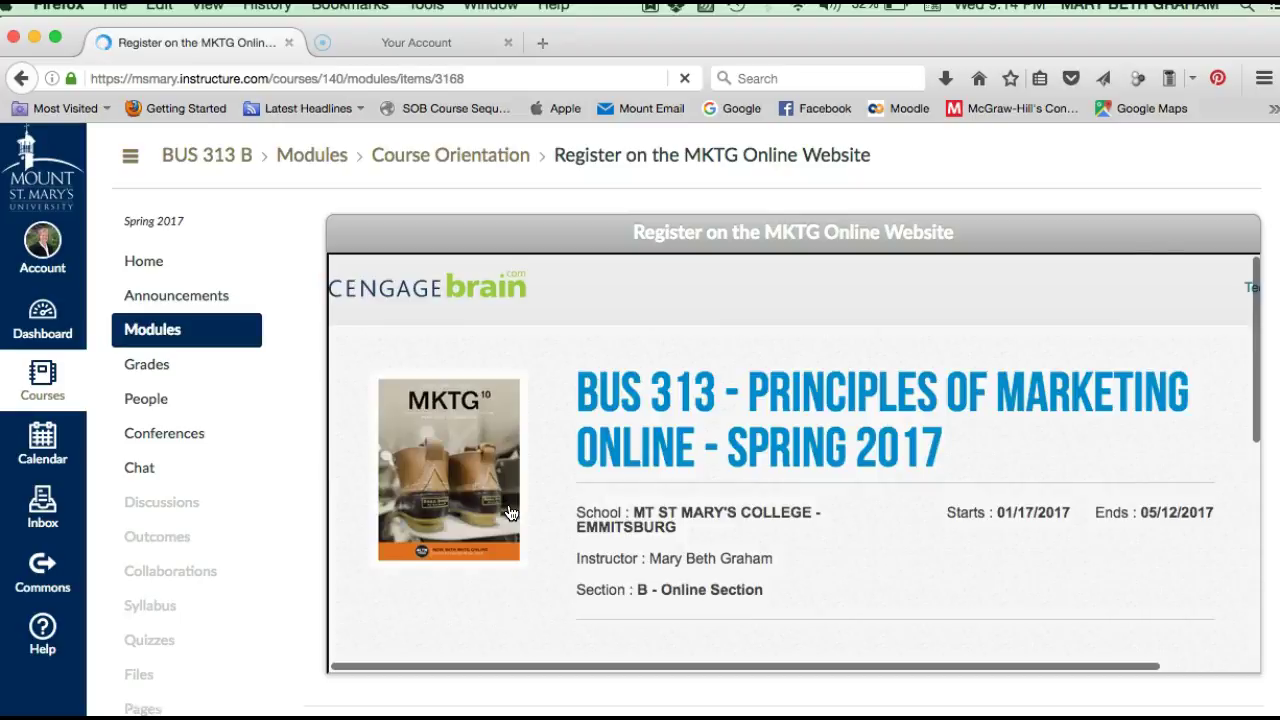
Step: Examine the embedded CengageBrain registration page, including the course details and the new and returning student sections
scroll(510, 513, "down", 2)
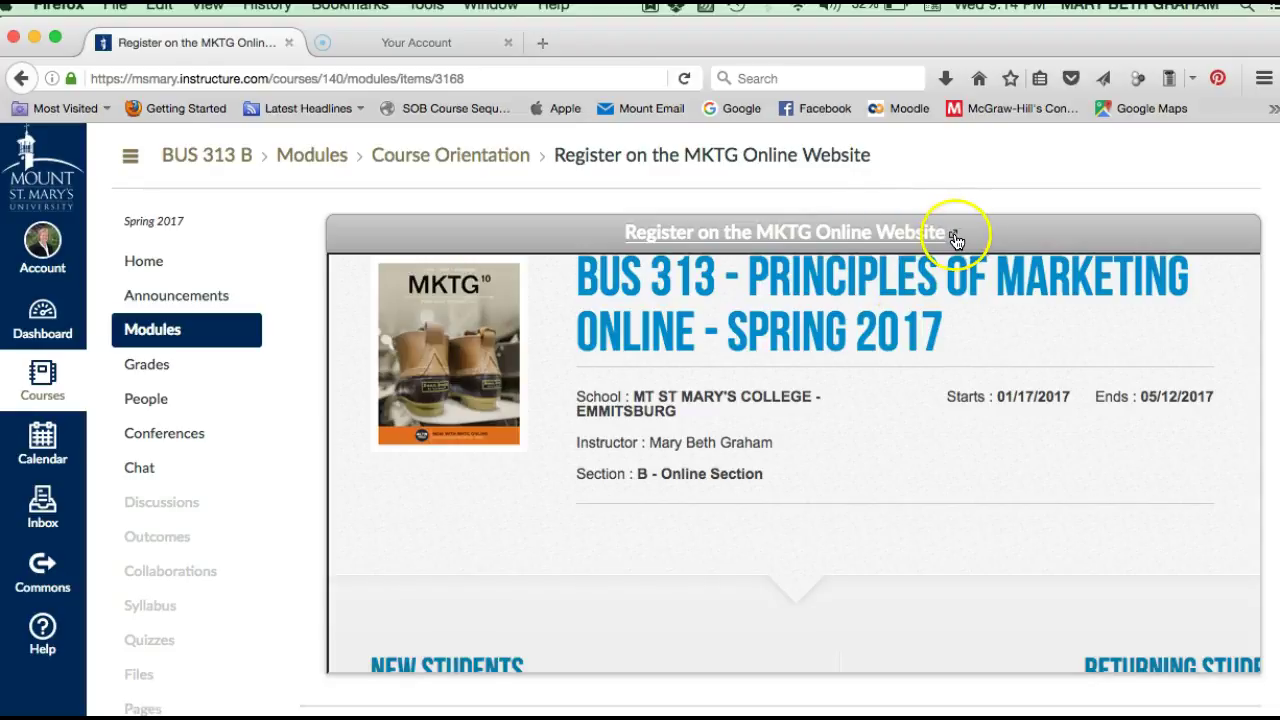
scroll(791, 368, "down", 4)
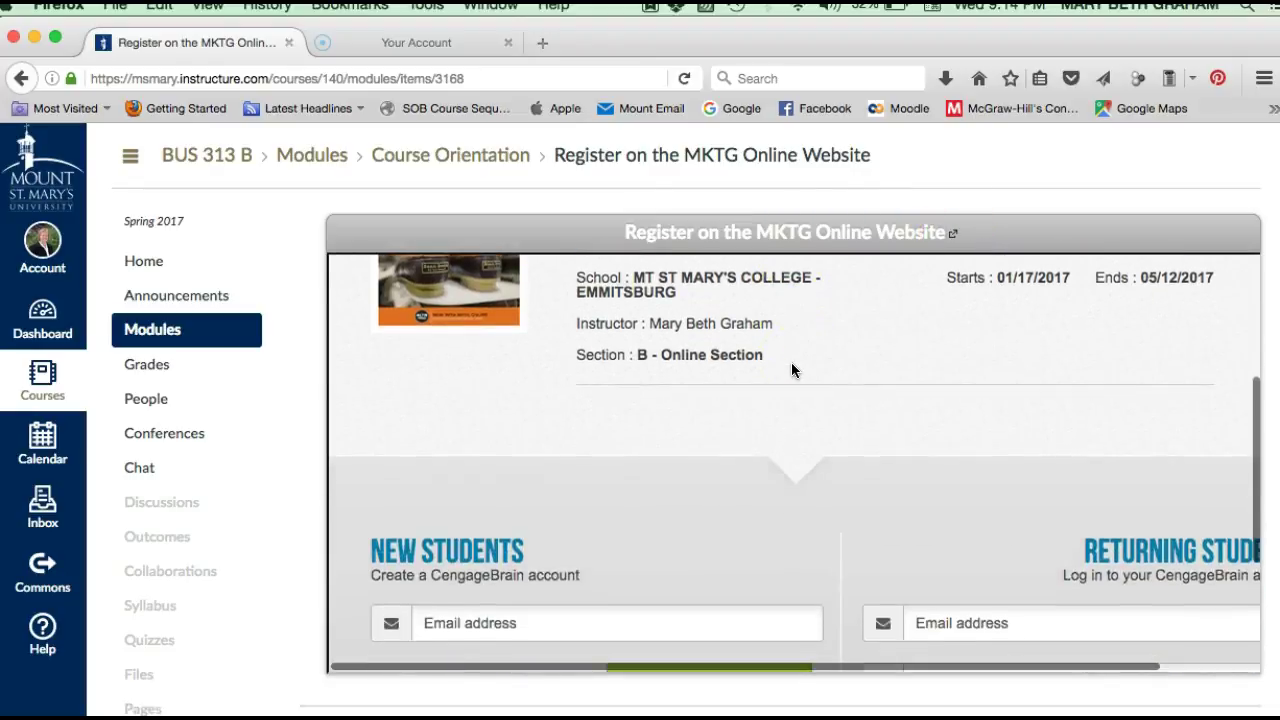
scroll(792, 370, "up", 4)
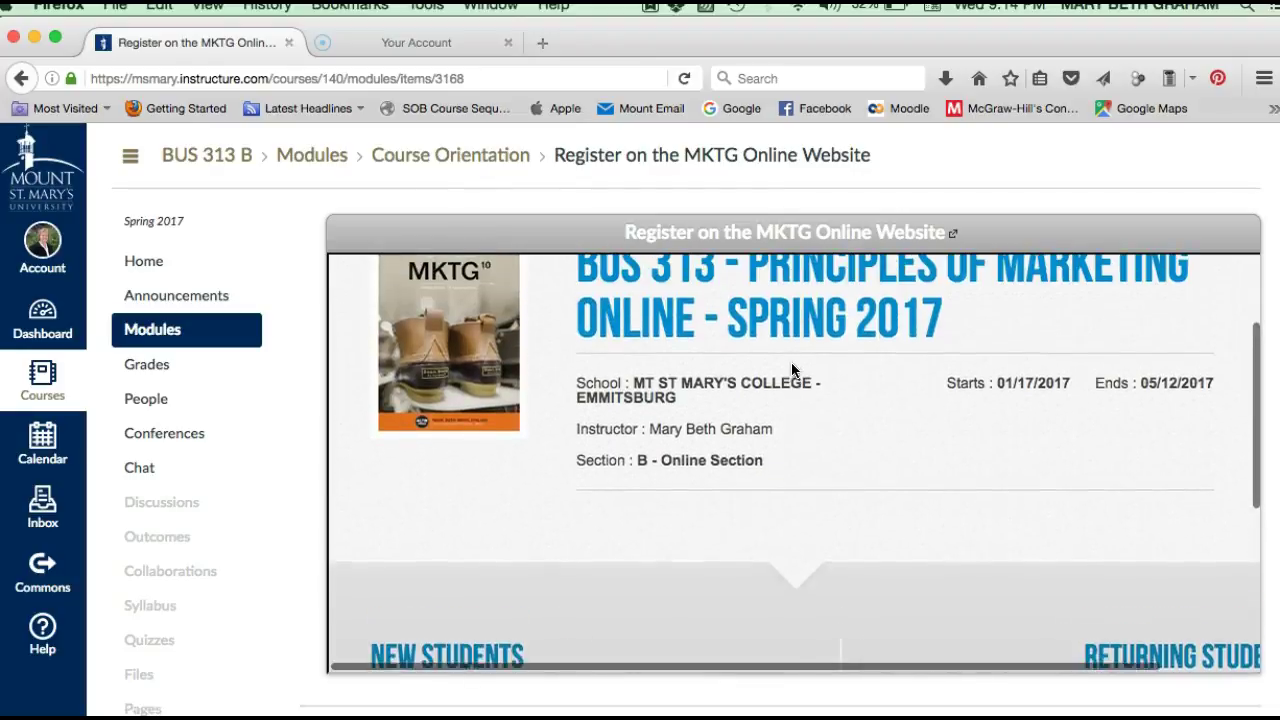
scroll(791, 370, "down", 1)
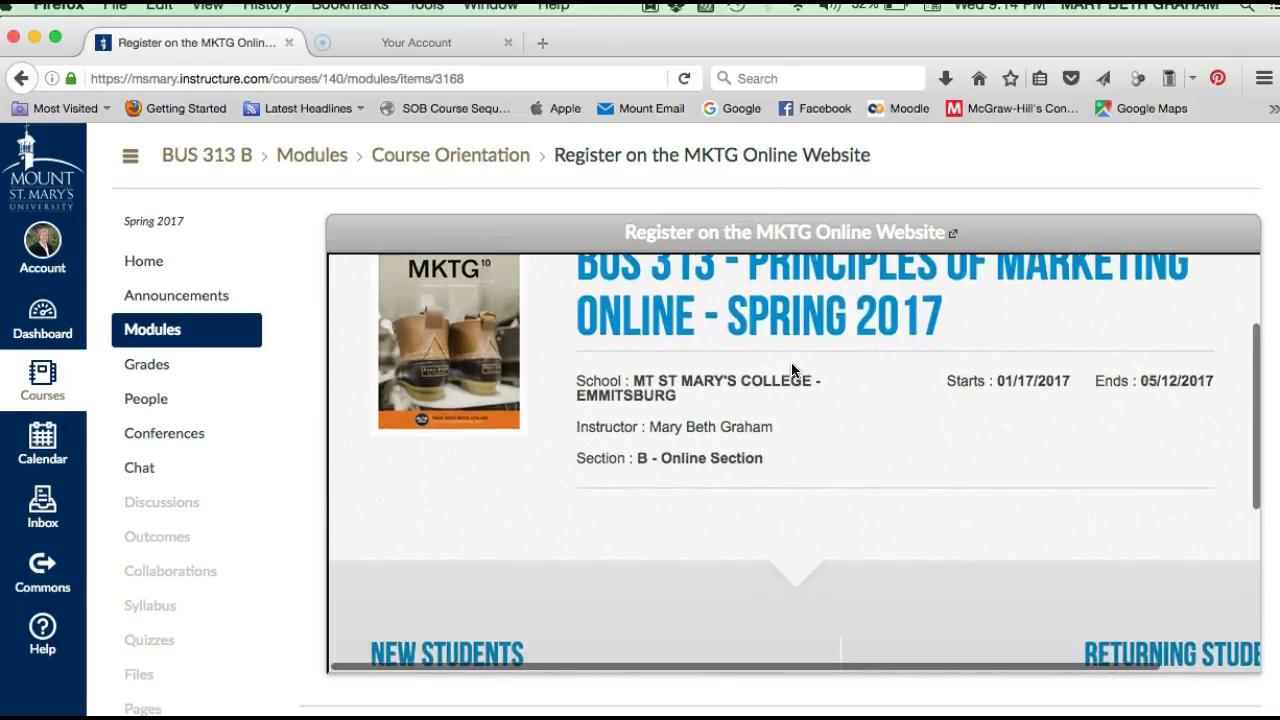
scroll(791, 370, "down", 5)
scroll(791, 369, "down", 1)
left_click(779, 409)
left_click(720, 518)
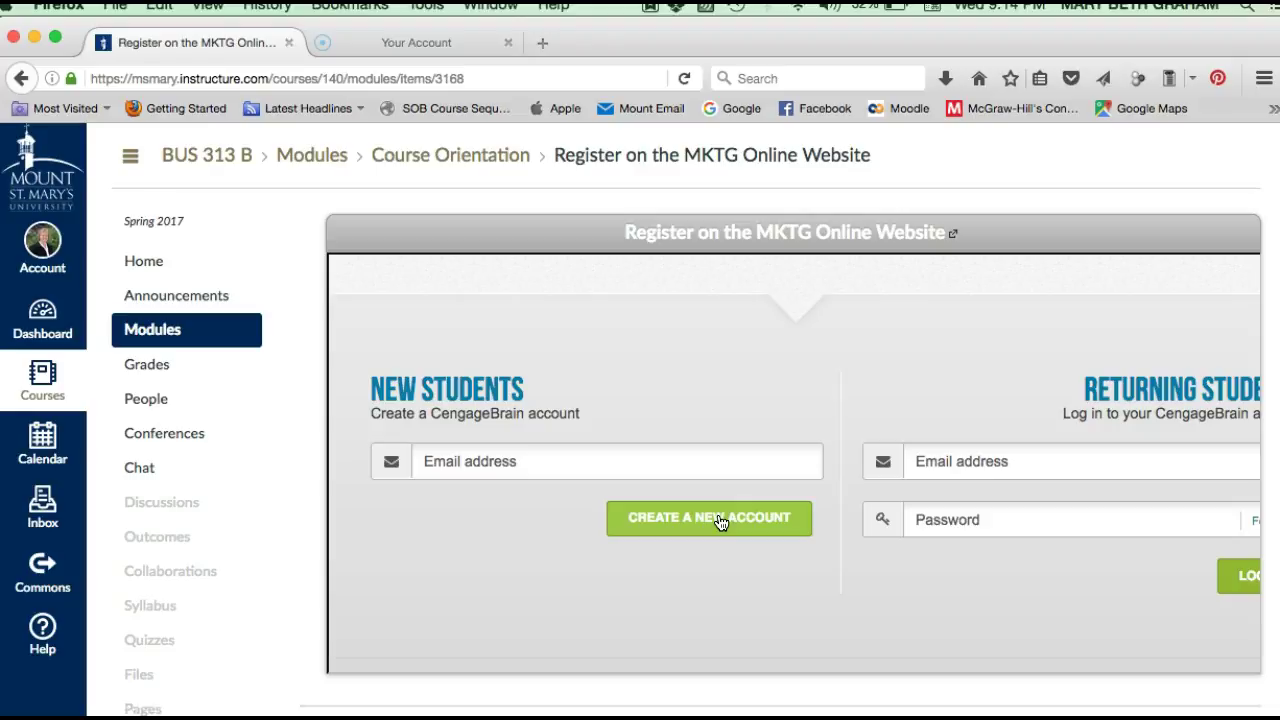
scroll(720, 521, "right", 2)
scroll(720, 521, "down", 1)
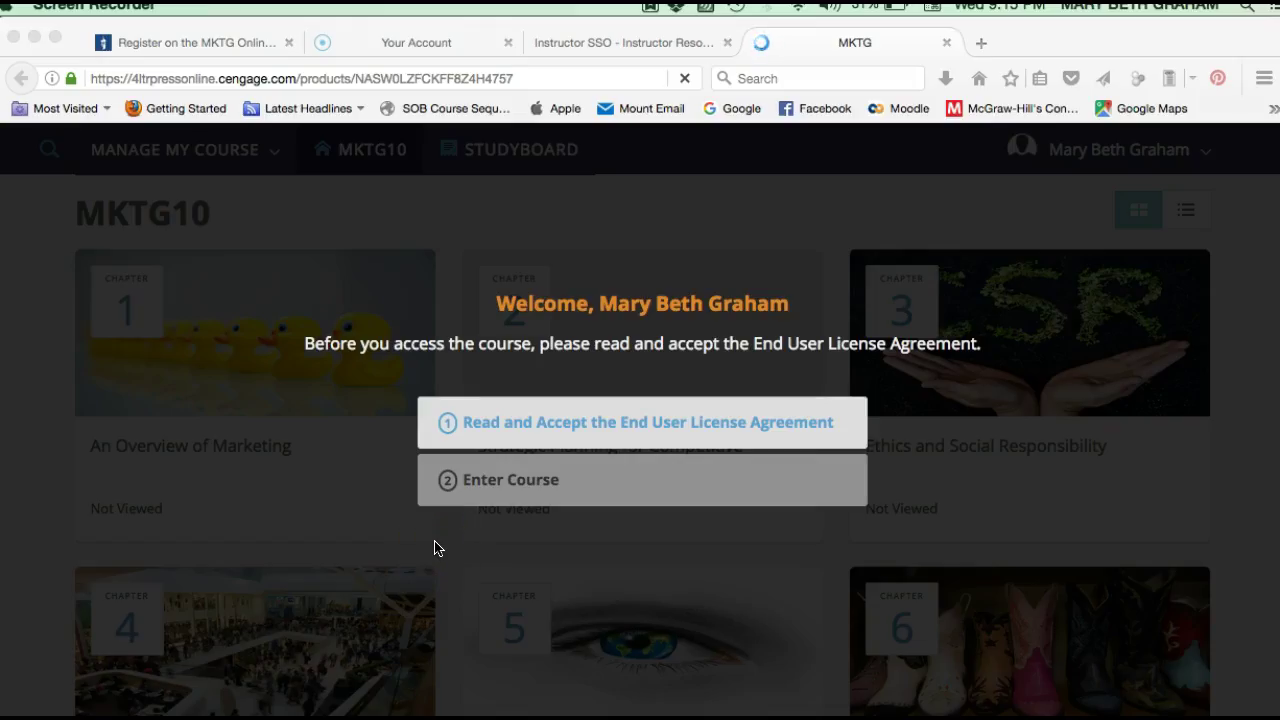
Step: Accept the End User License Agreement and enter the MKTG course
left_click(524, 423)
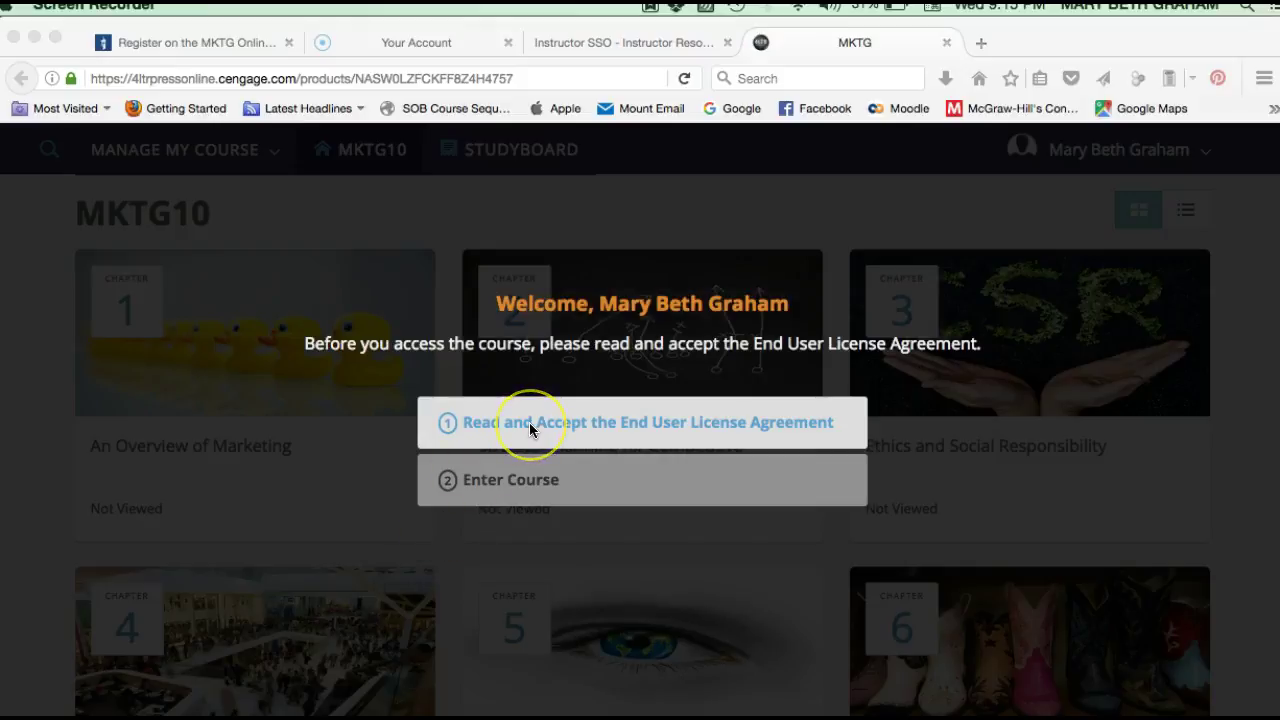
left_click(529, 424)
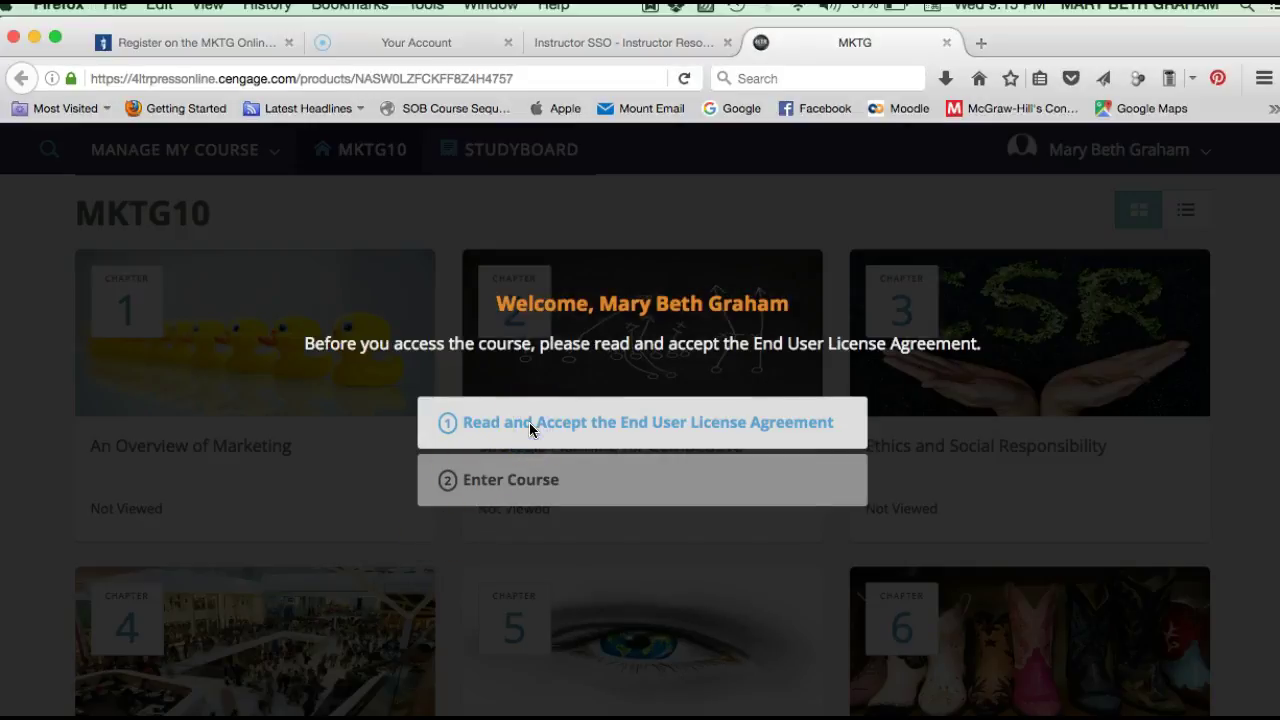
left_click(400, 497)
left_click(330, 626)
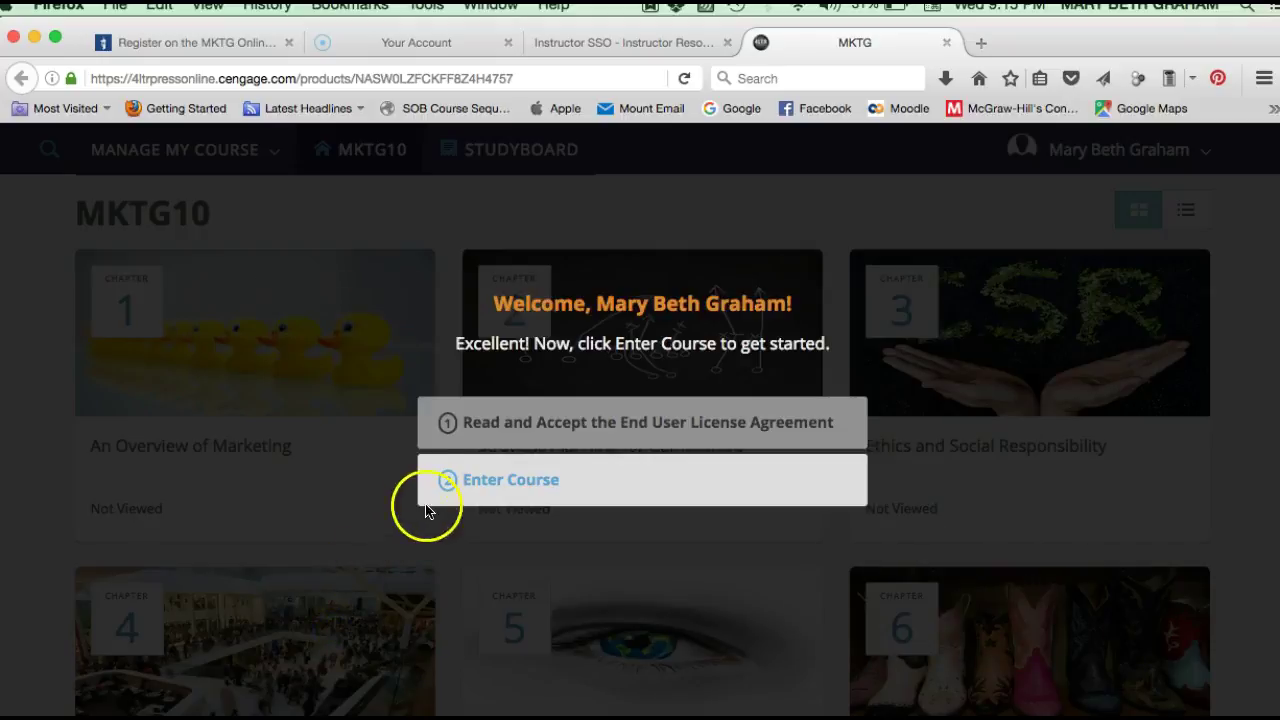
left_click(488, 486)
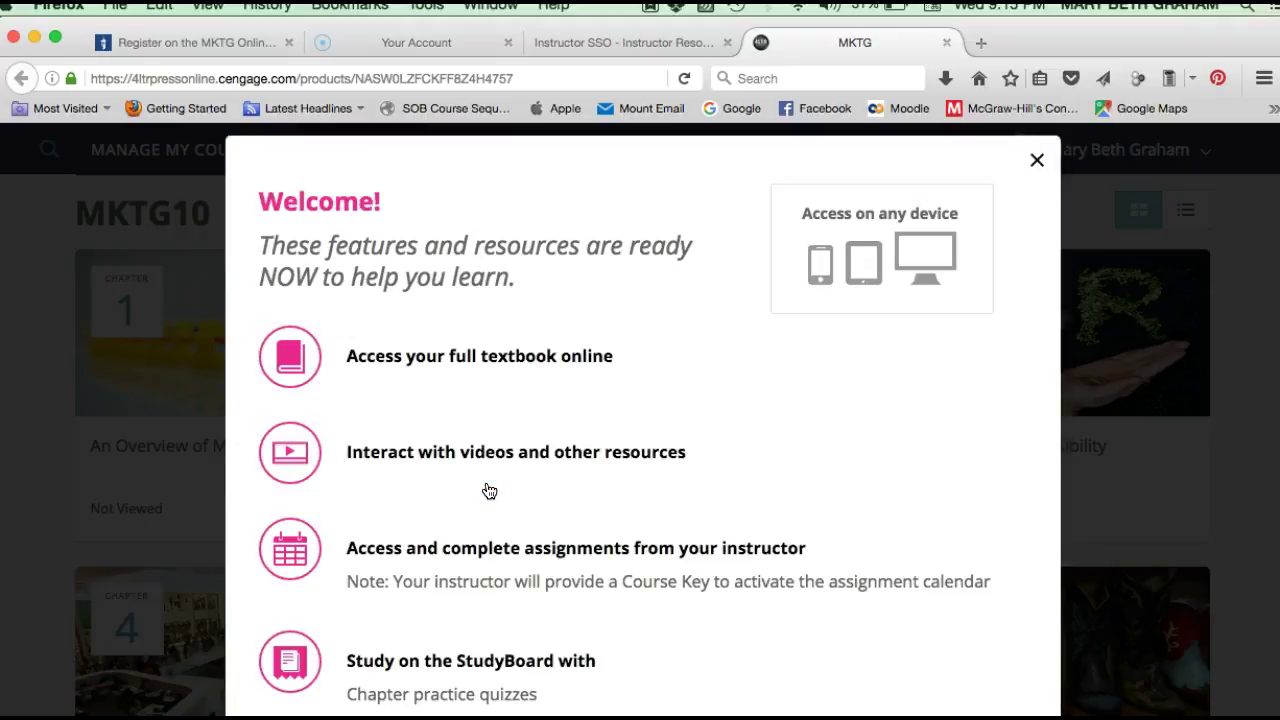
Step: Read through the welcome window's list of features and resources and dismiss it
scroll(489, 491, "down", 3)
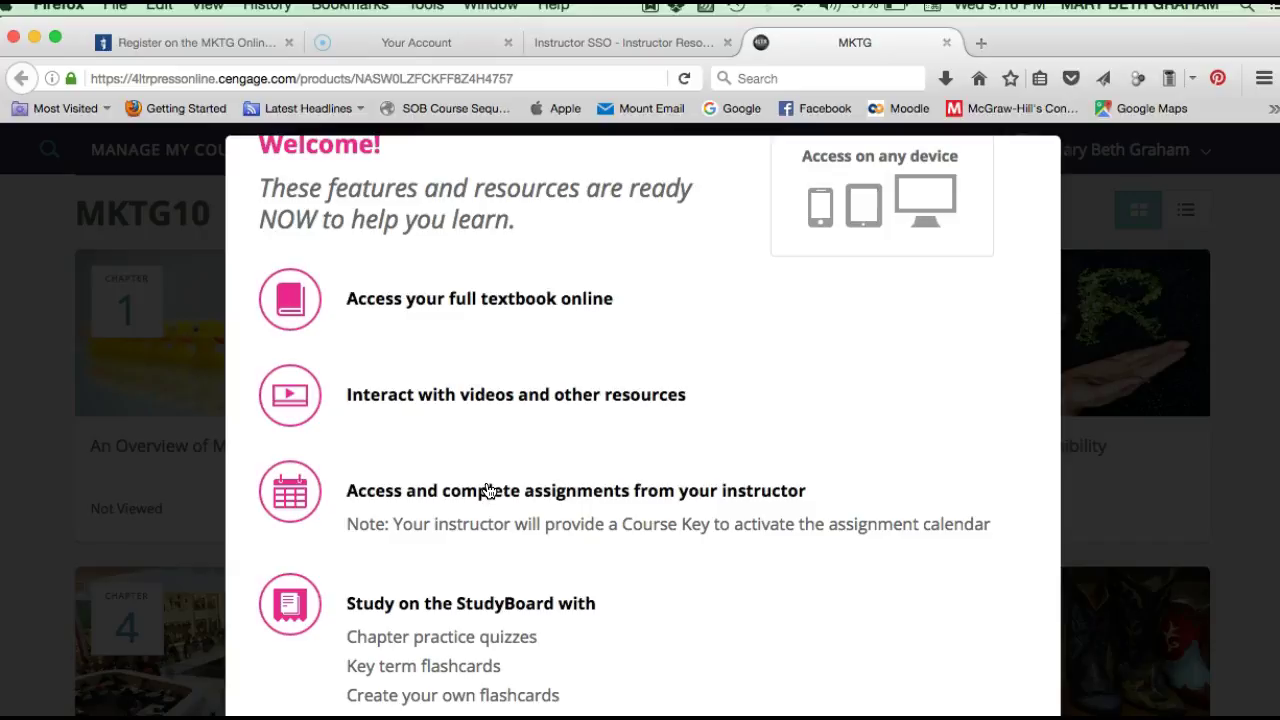
scroll(488, 490, "down", 3)
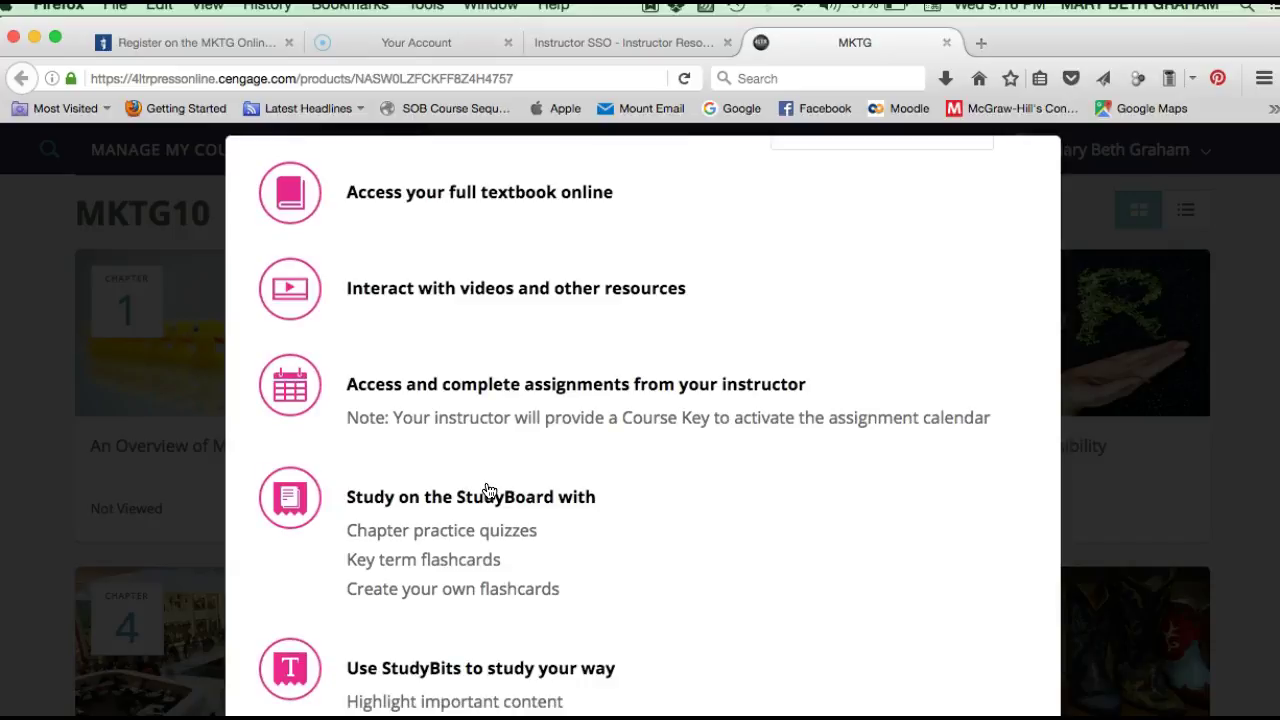
scroll(488, 490, "down", 3)
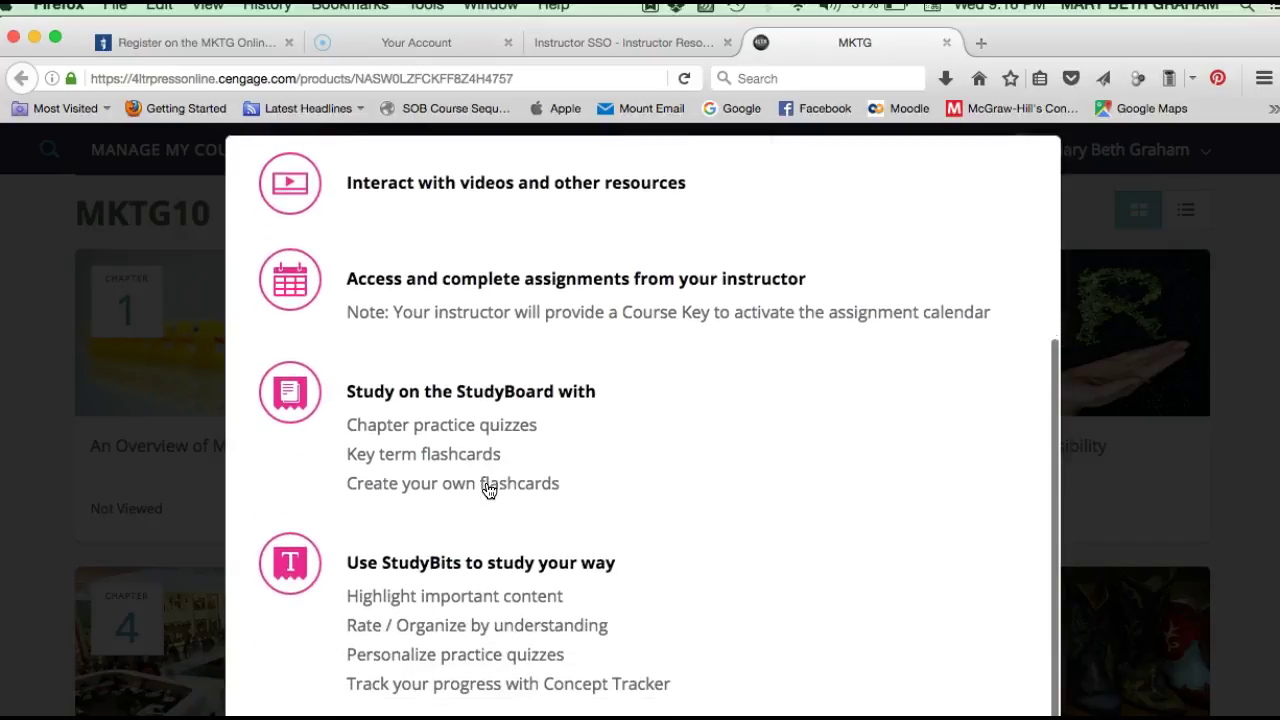
scroll(488, 490, "down", 1)
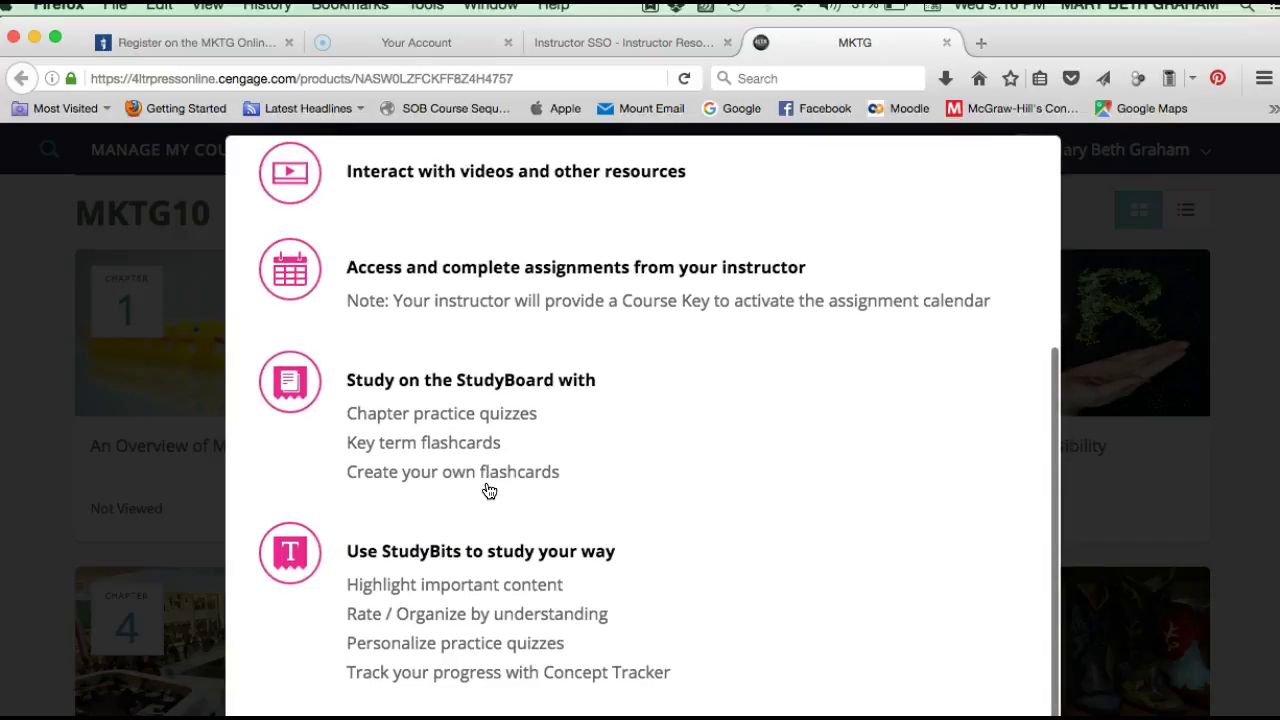
scroll(390, 706, "down", 3)
left_click(391, 704)
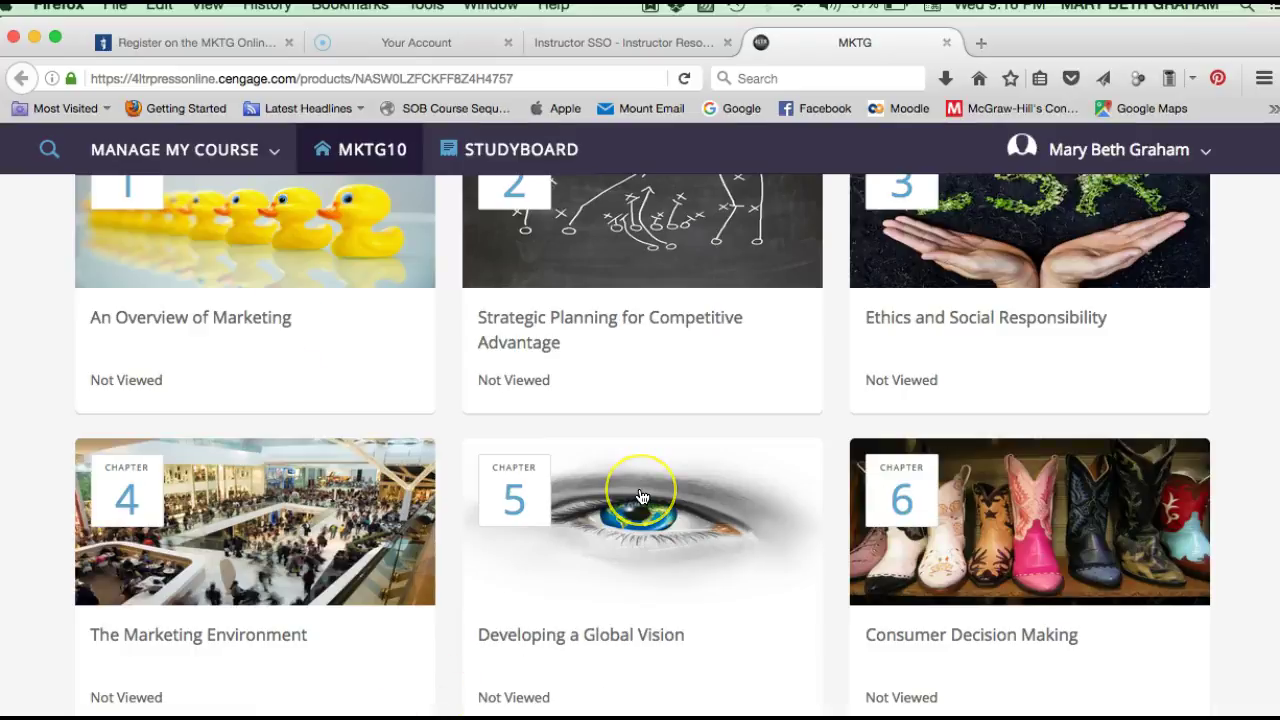
scroll(642, 497, "up", 3)
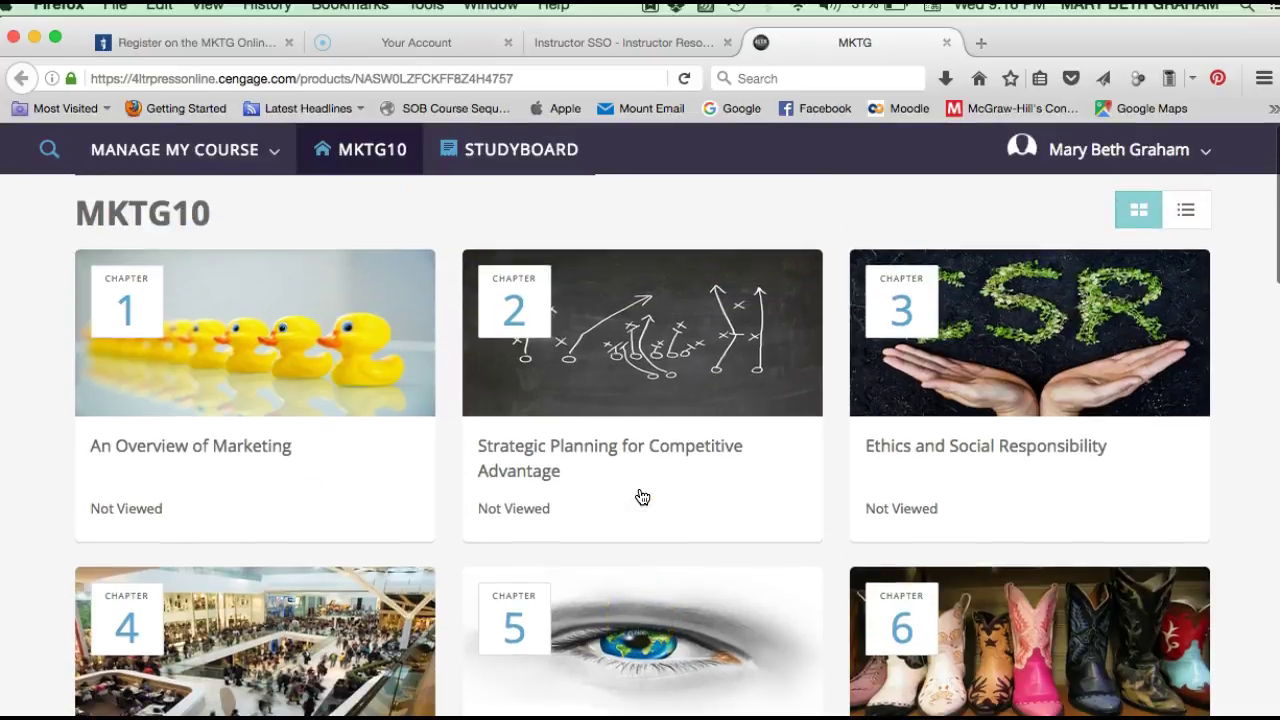
left_click(563, 524)
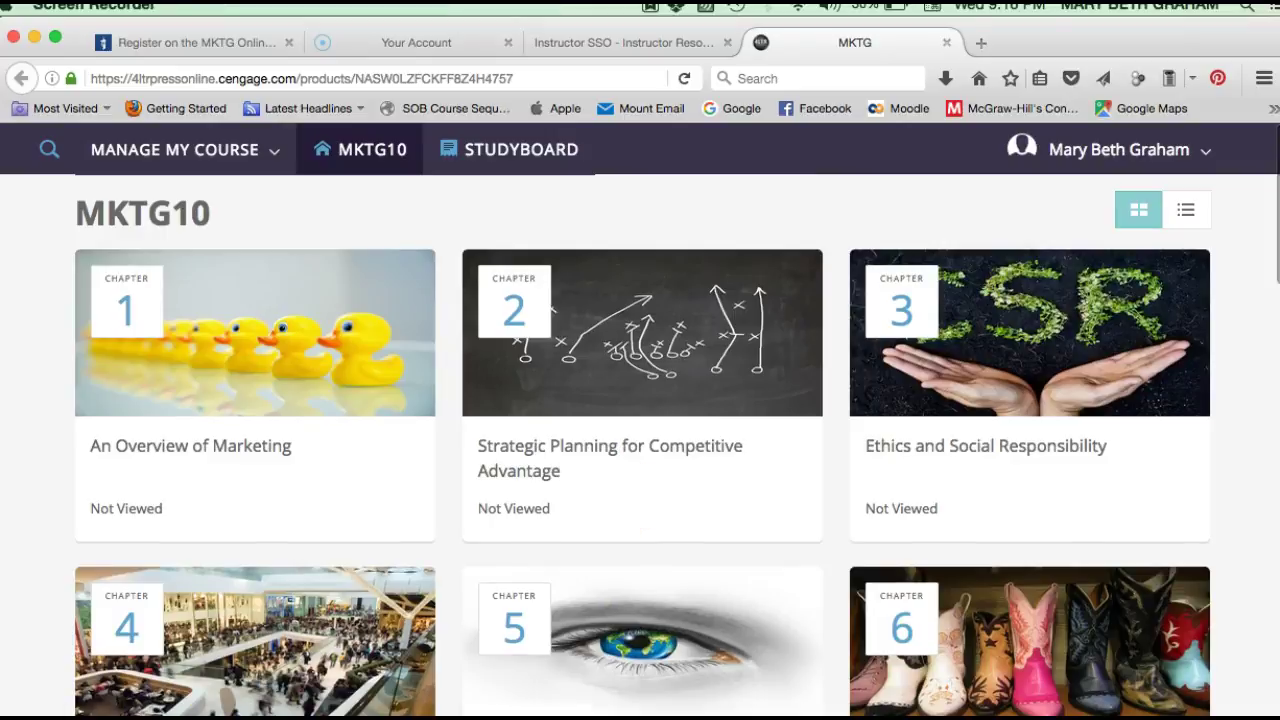
left_click(510, 575)
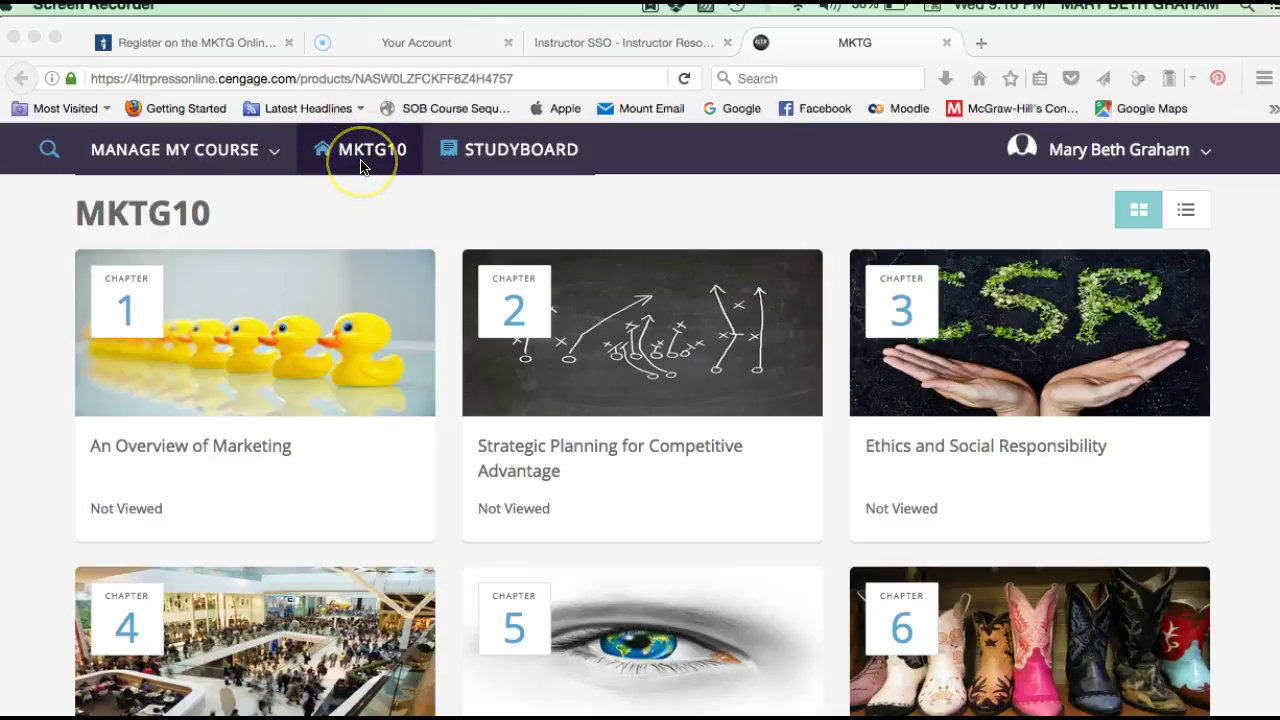
Step: Preview the MKTG10 chapters in list view, return to tile view, and check the options in the account menu
left_click(1188, 217)
left_click(1188, 217)
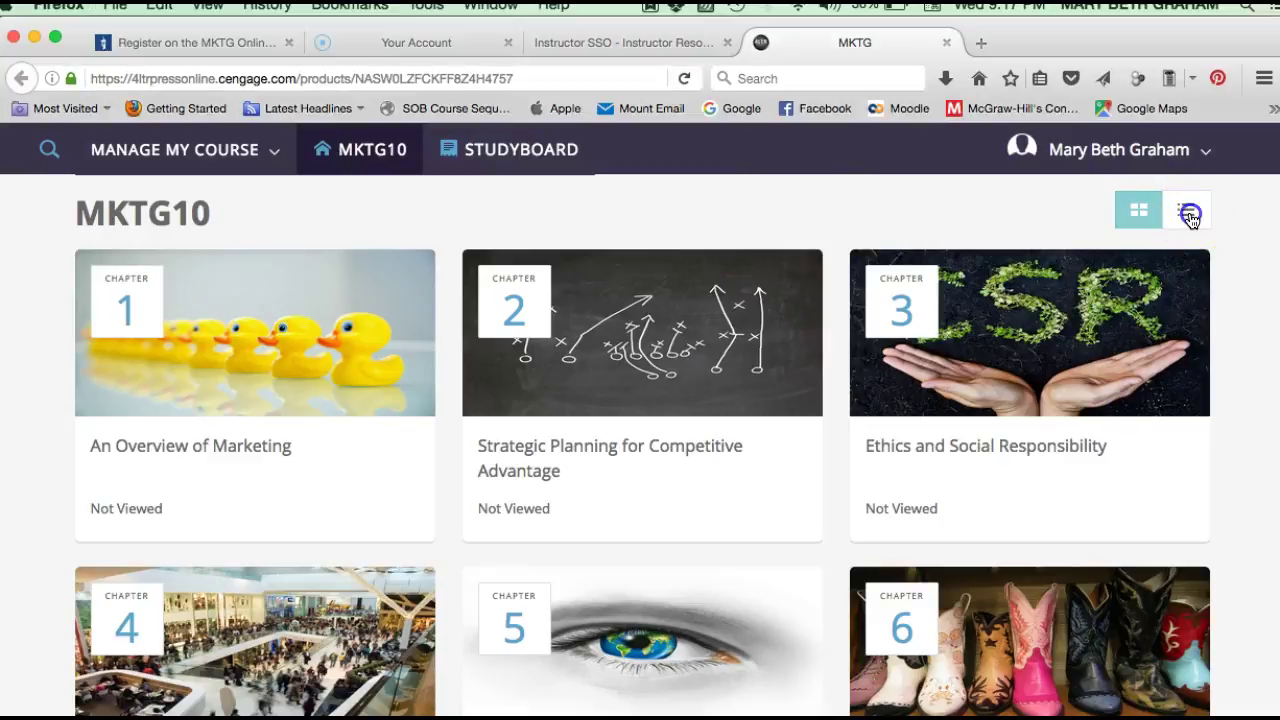
left_click(1137, 215)
left_click(1153, 163)
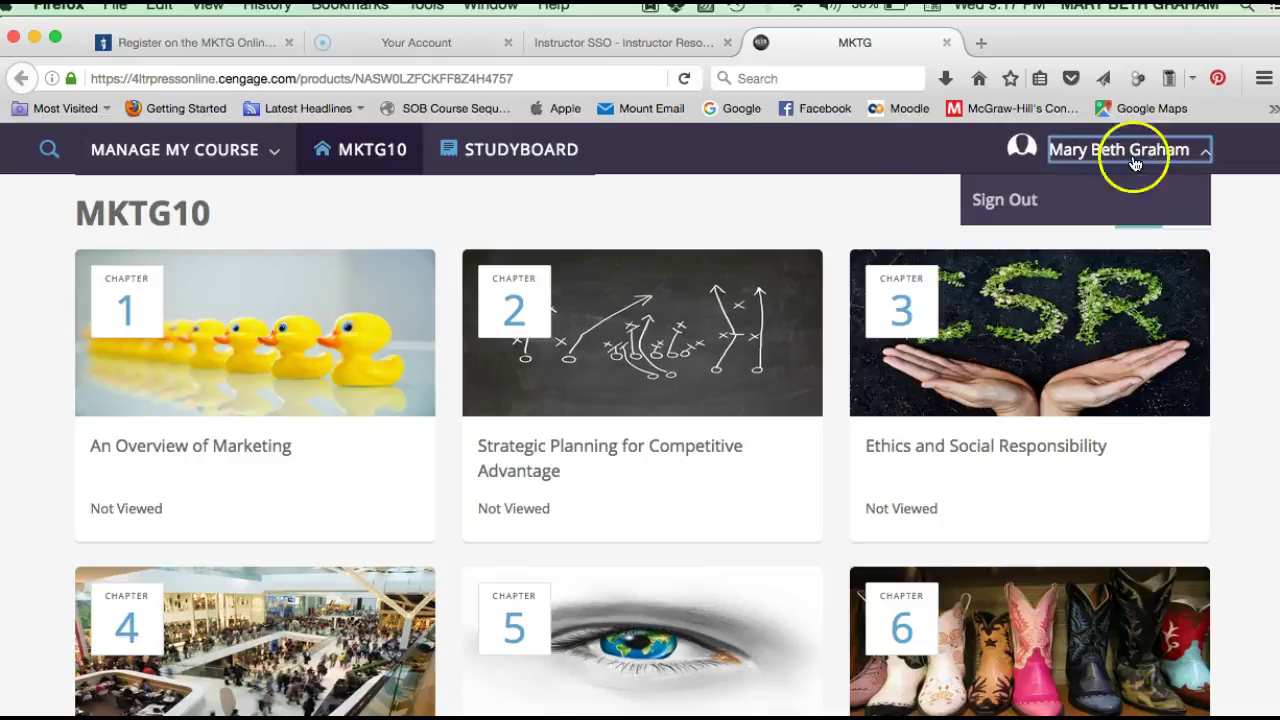
left_click(875, 210)
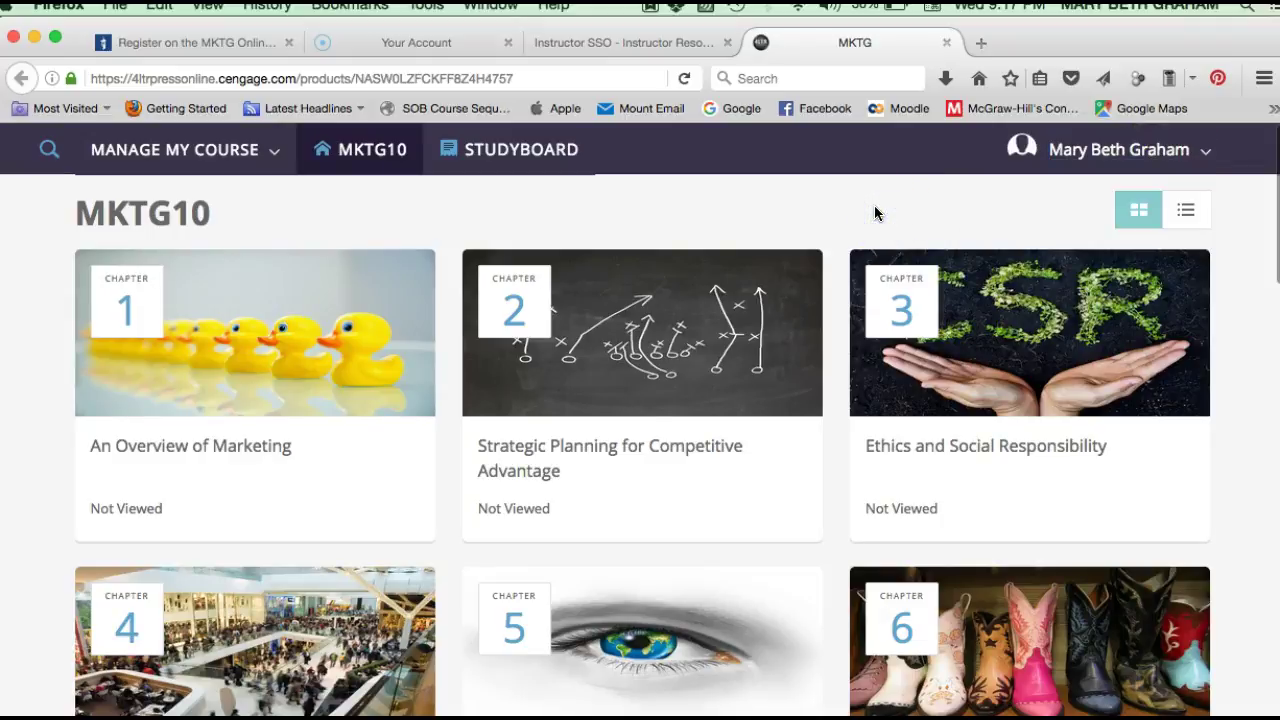
Step: Browse the MKTG10 chapter tiles and expand Chapter 1, An Overview of Marketing, to show its sections
scroll(875, 213, "down", 15)
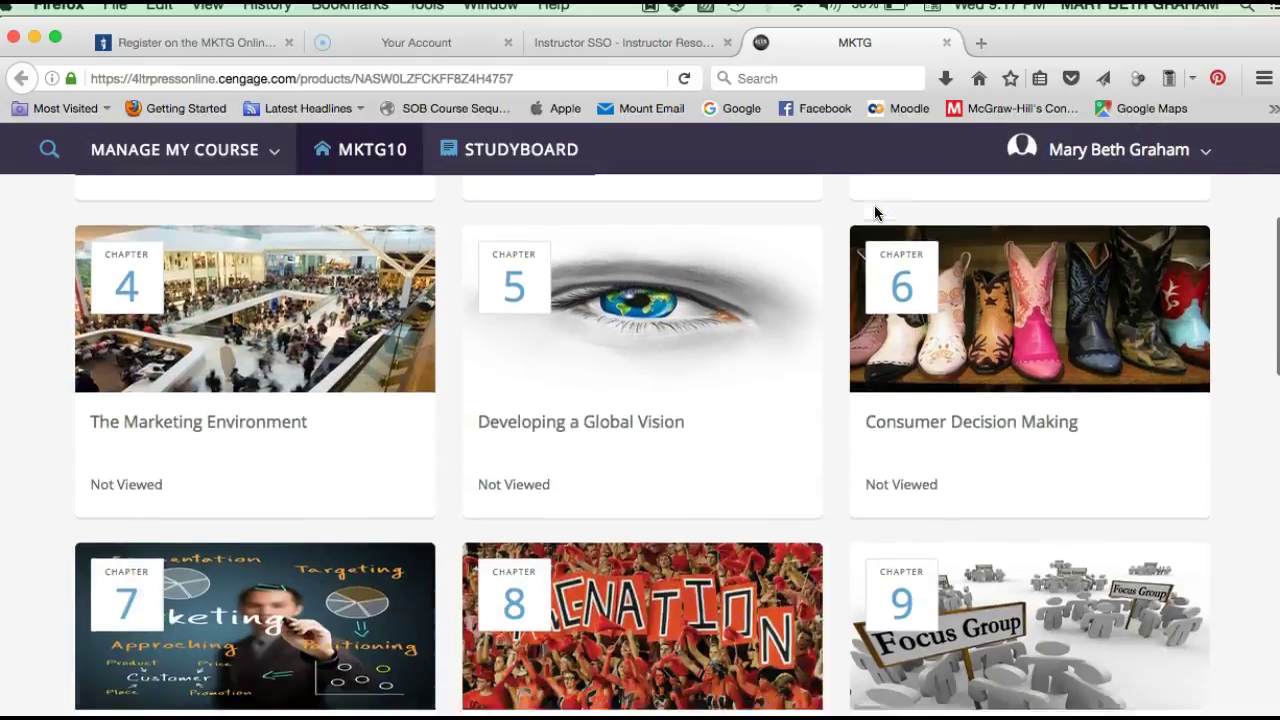
scroll(875, 213, "down", 10)
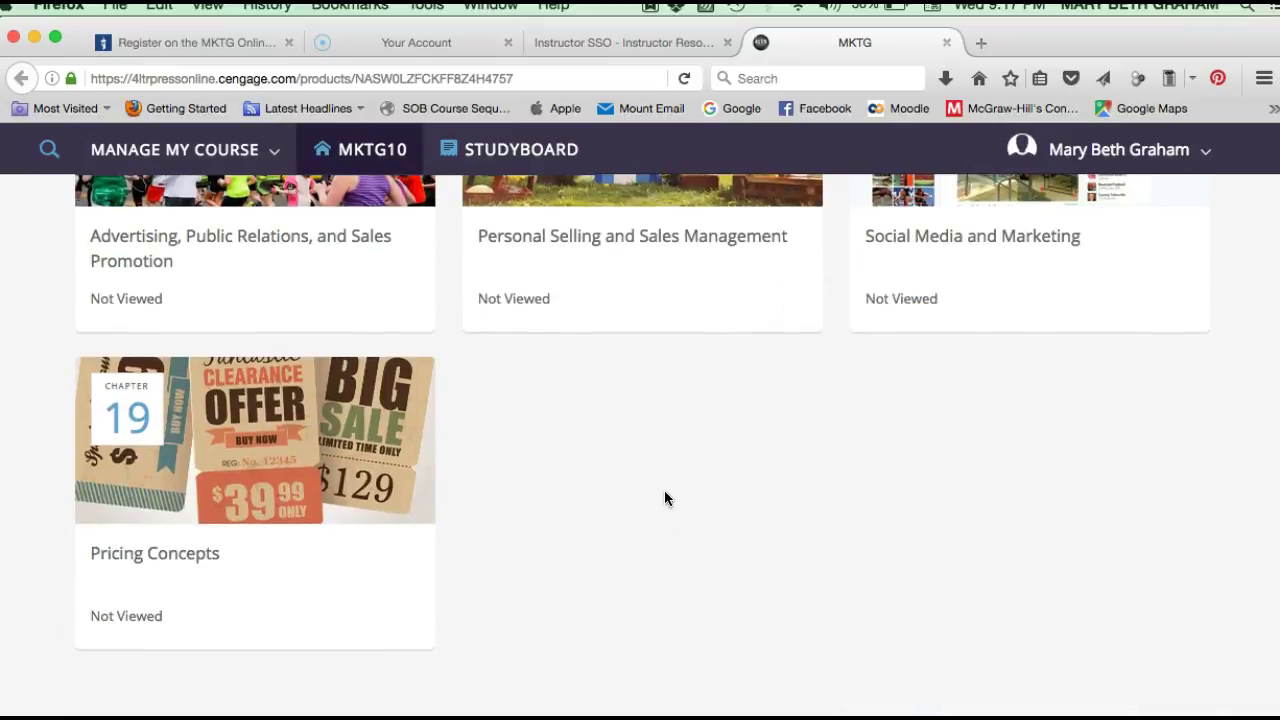
scroll(664, 497, "up", 19)
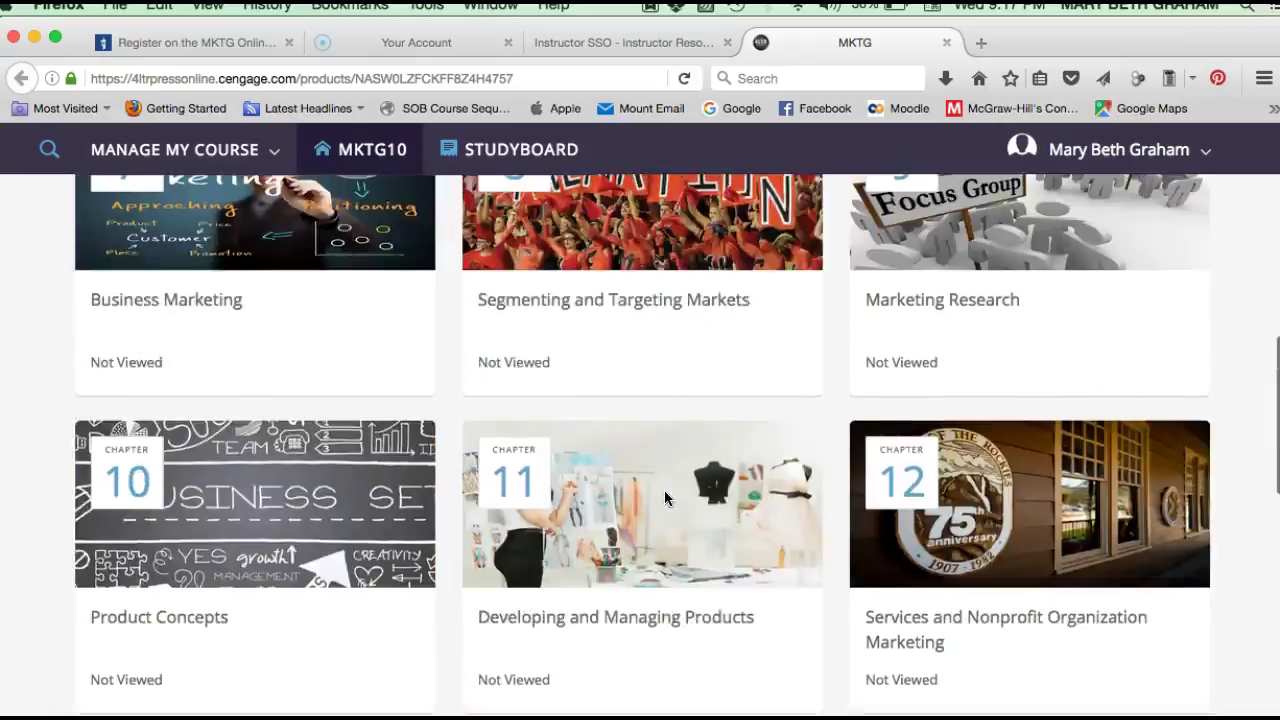
scroll(667, 497, "up", 5)
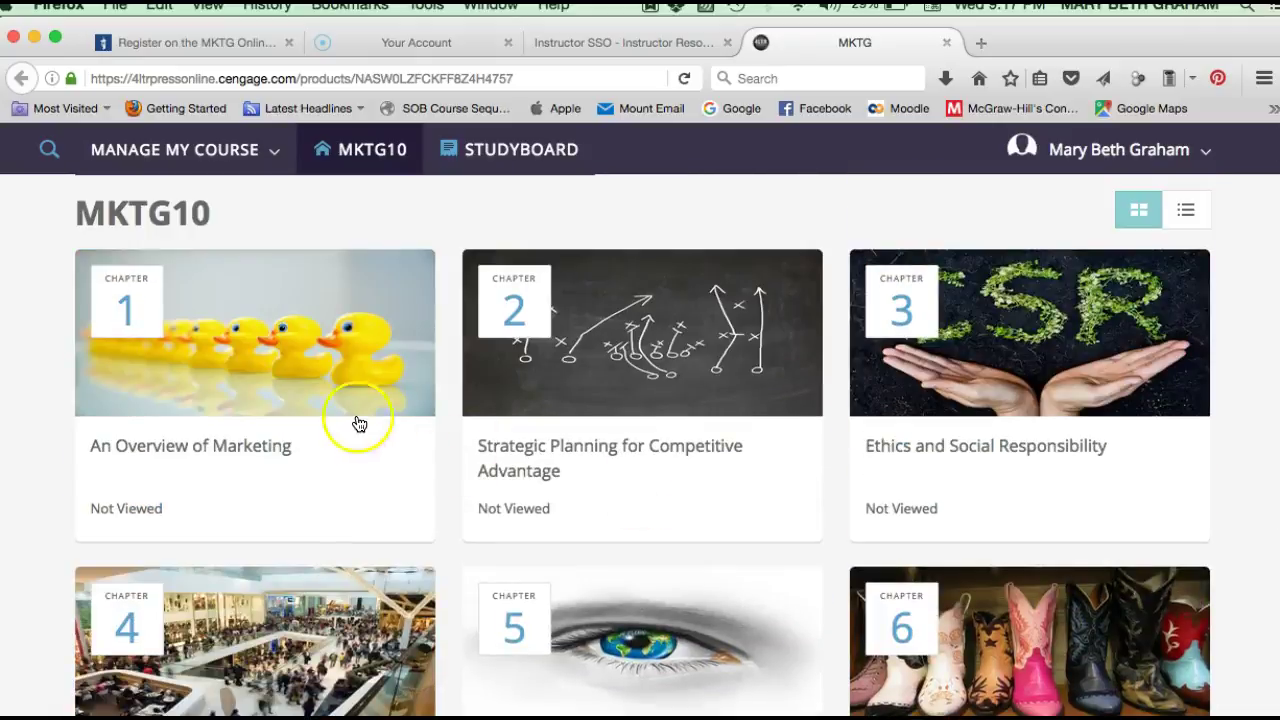
left_click(290, 402)
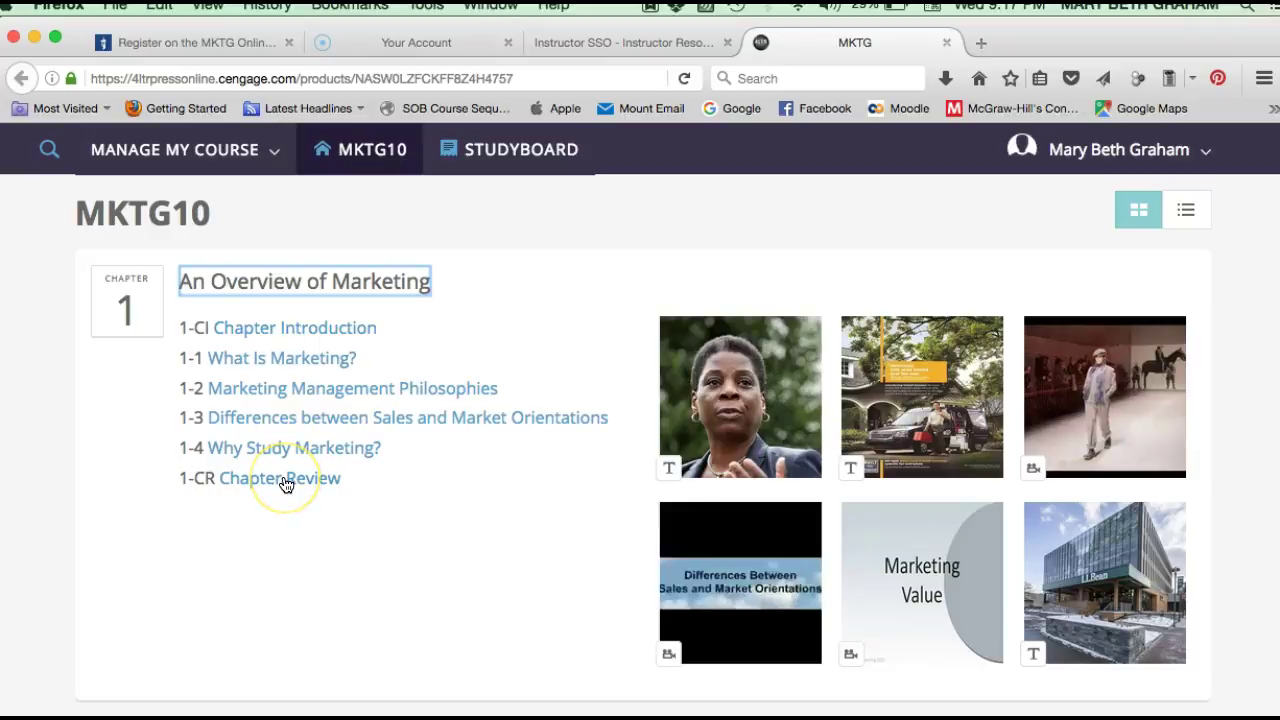
left_click(728, 440)
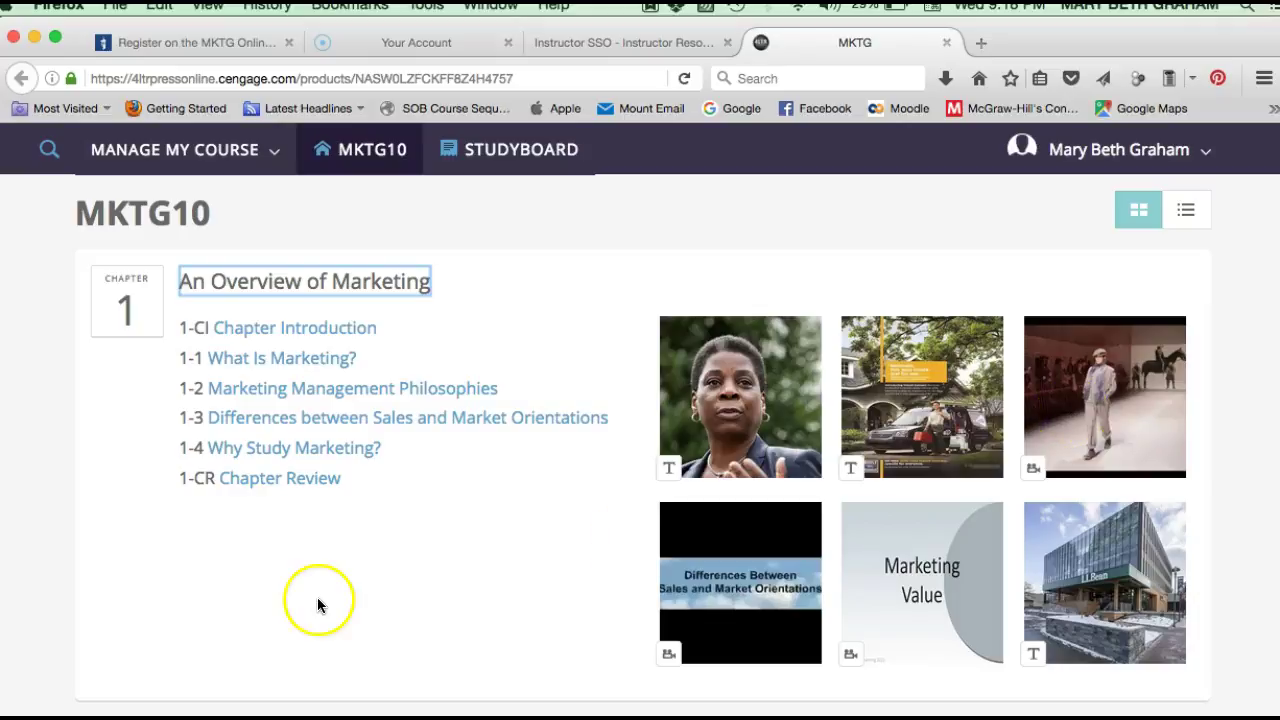
Step: Open the Chapter Introduction section of Chapter 1 and dismiss the tip about collecting a StudyBit
left_click(88, 715)
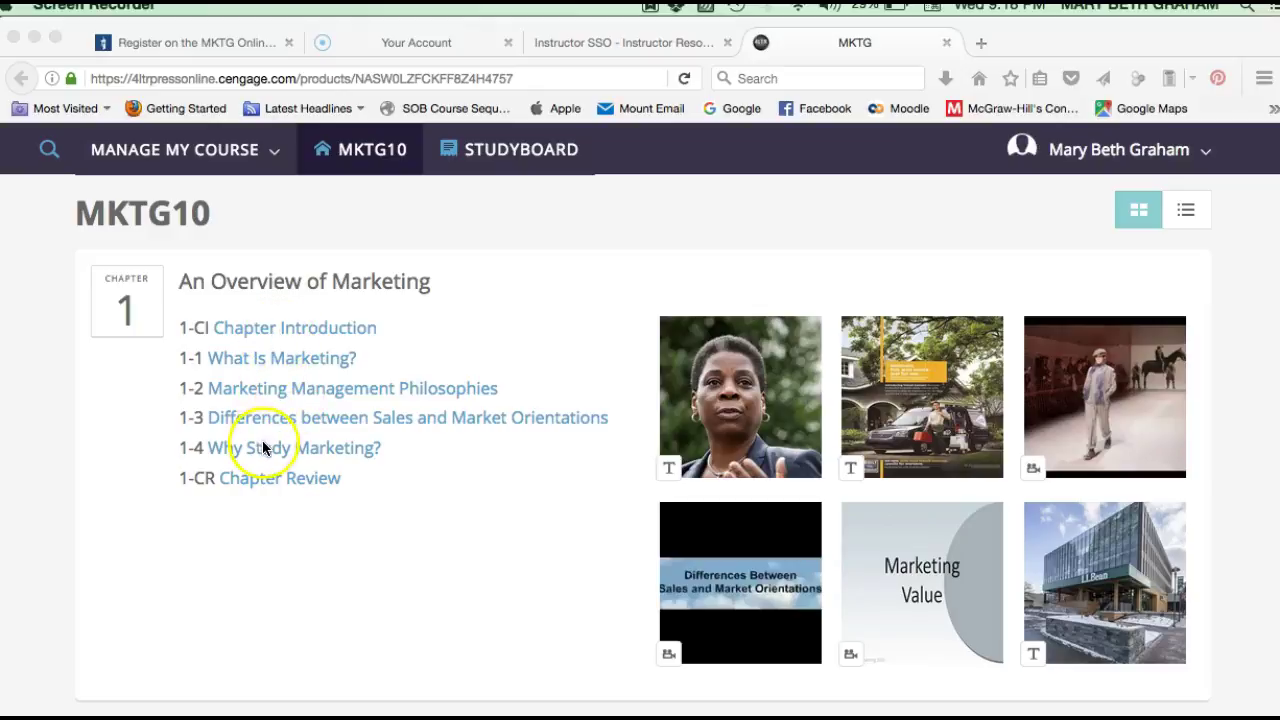
left_click(261, 333)
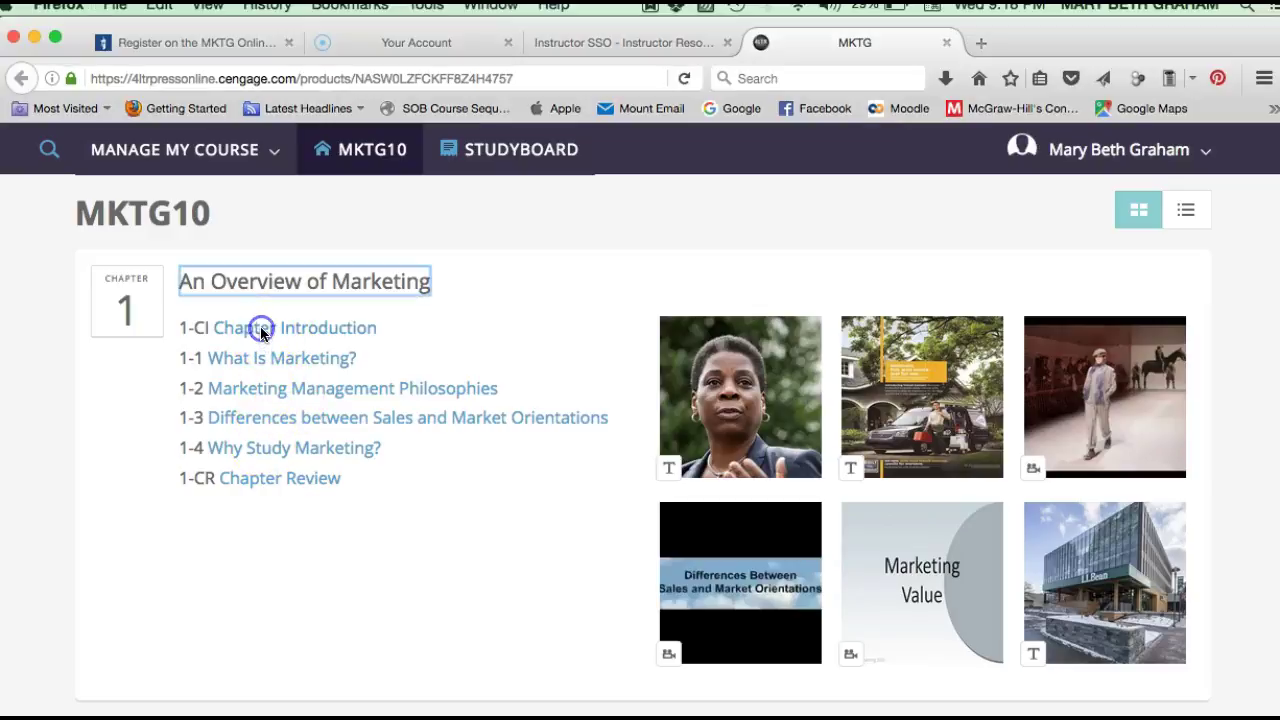
left_click(261, 333)
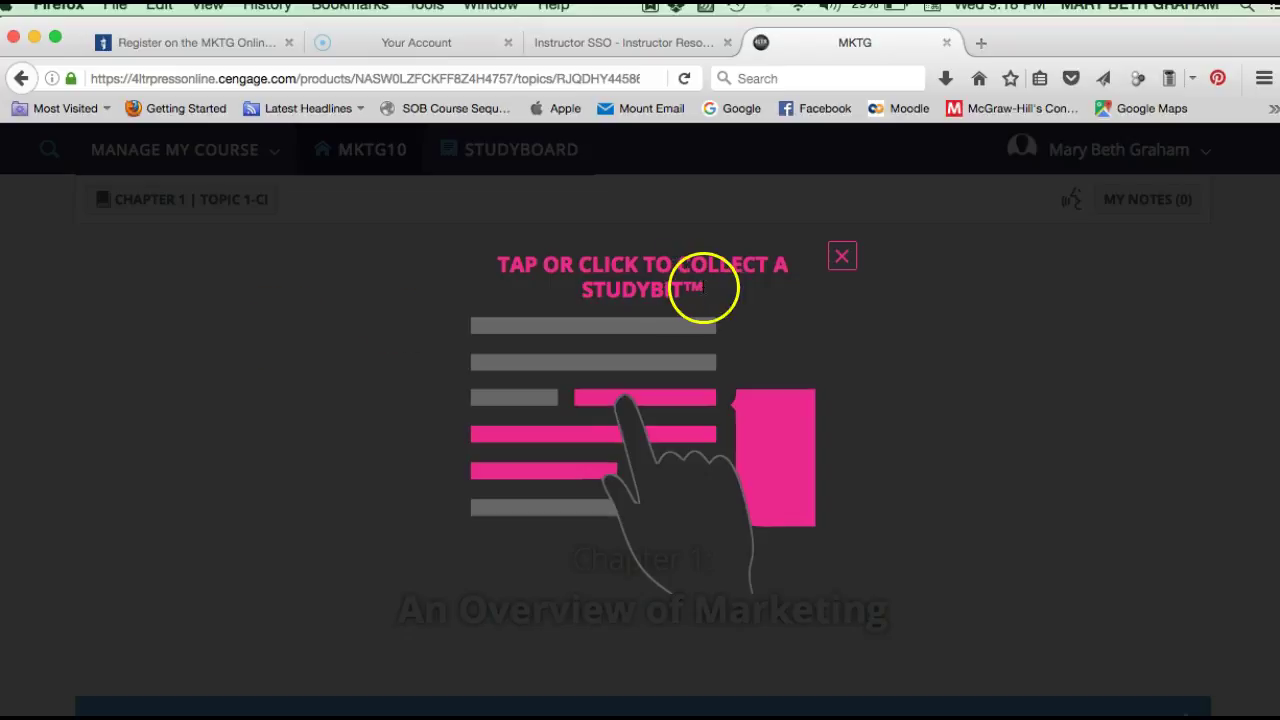
left_click(843, 257)
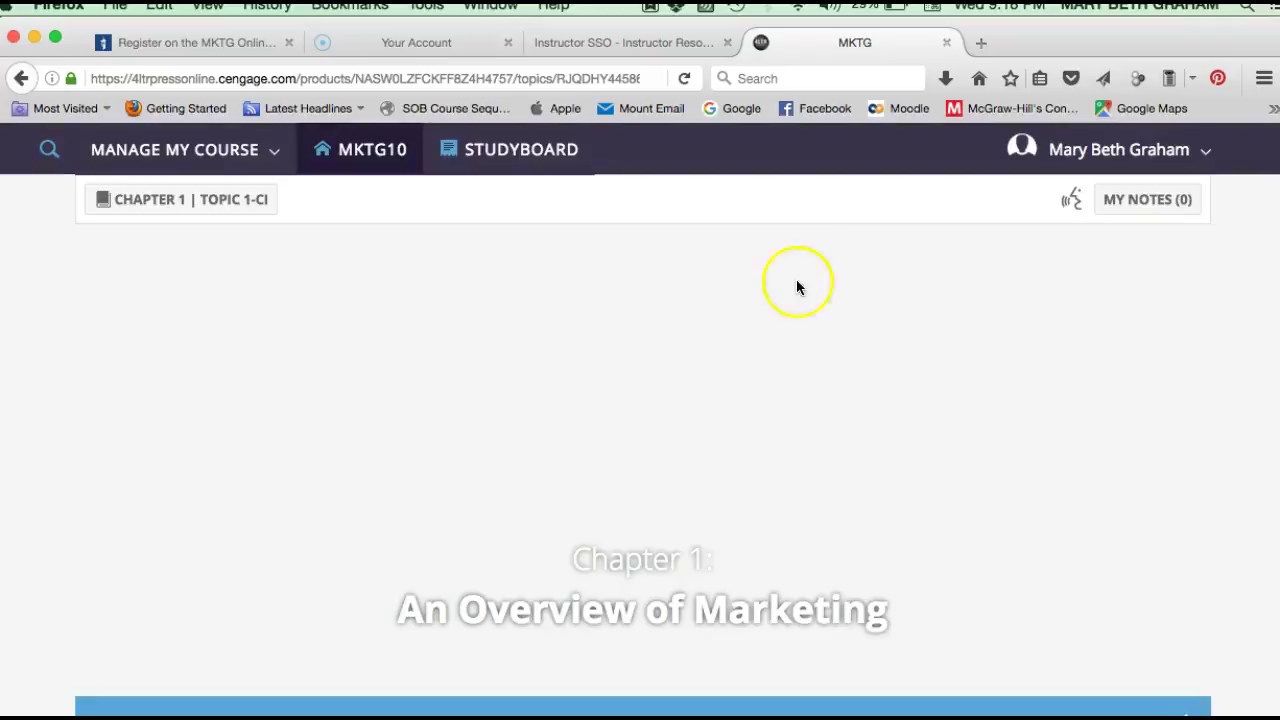
Step: Review the learning objectives in the Chapter 1 introduction and advance to topic 1-1, What Is Marketing?
scroll(596, 378, "down", 5)
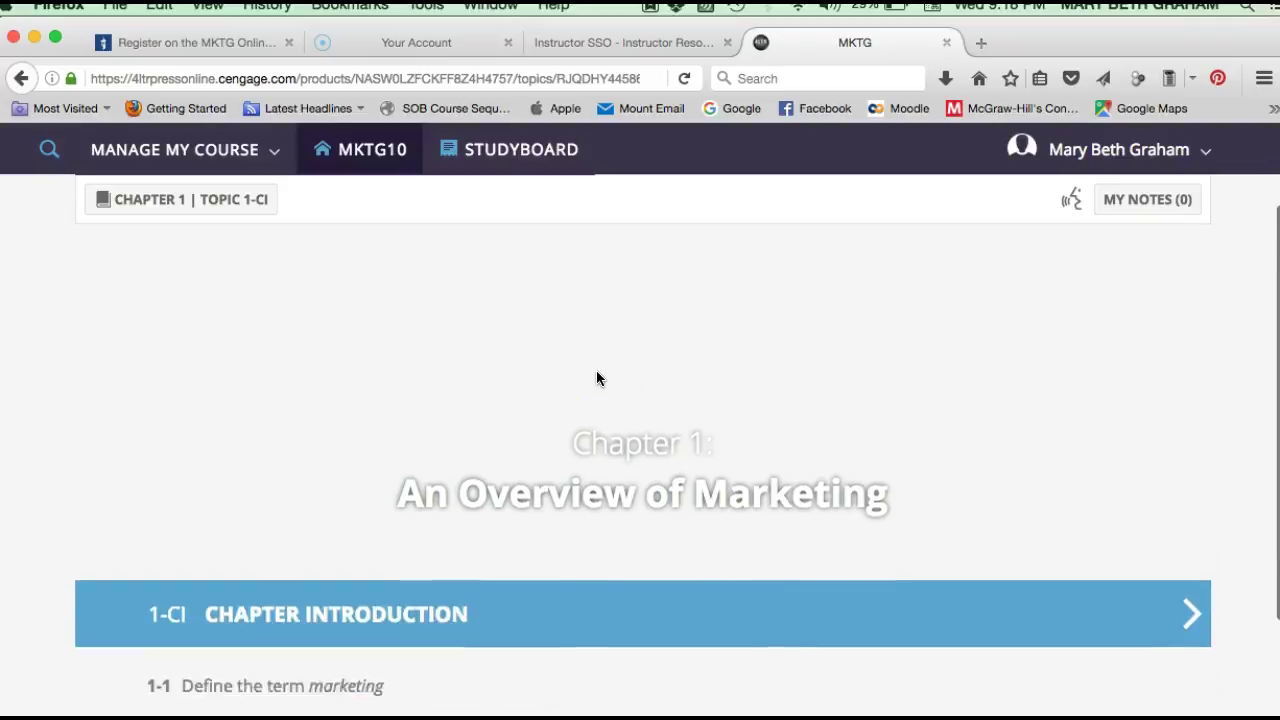
scroll(596, 378, "down", 1)
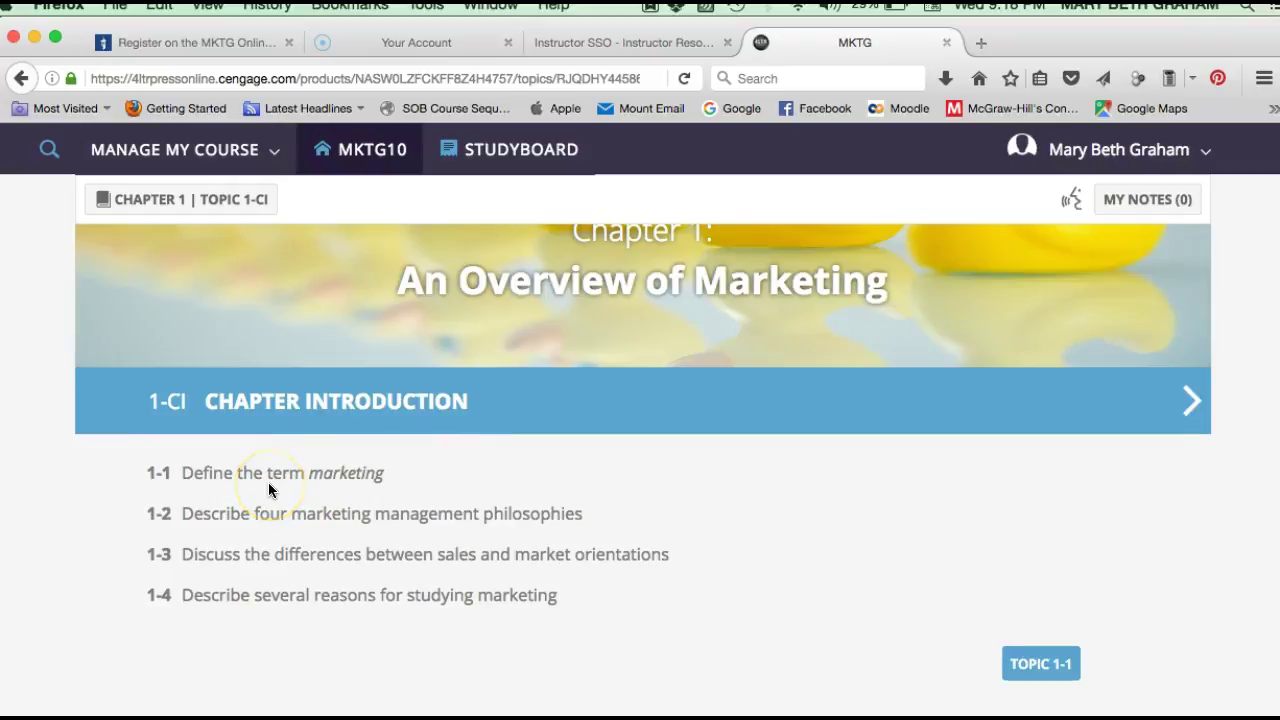
scroll(268, 482, "up", 2)
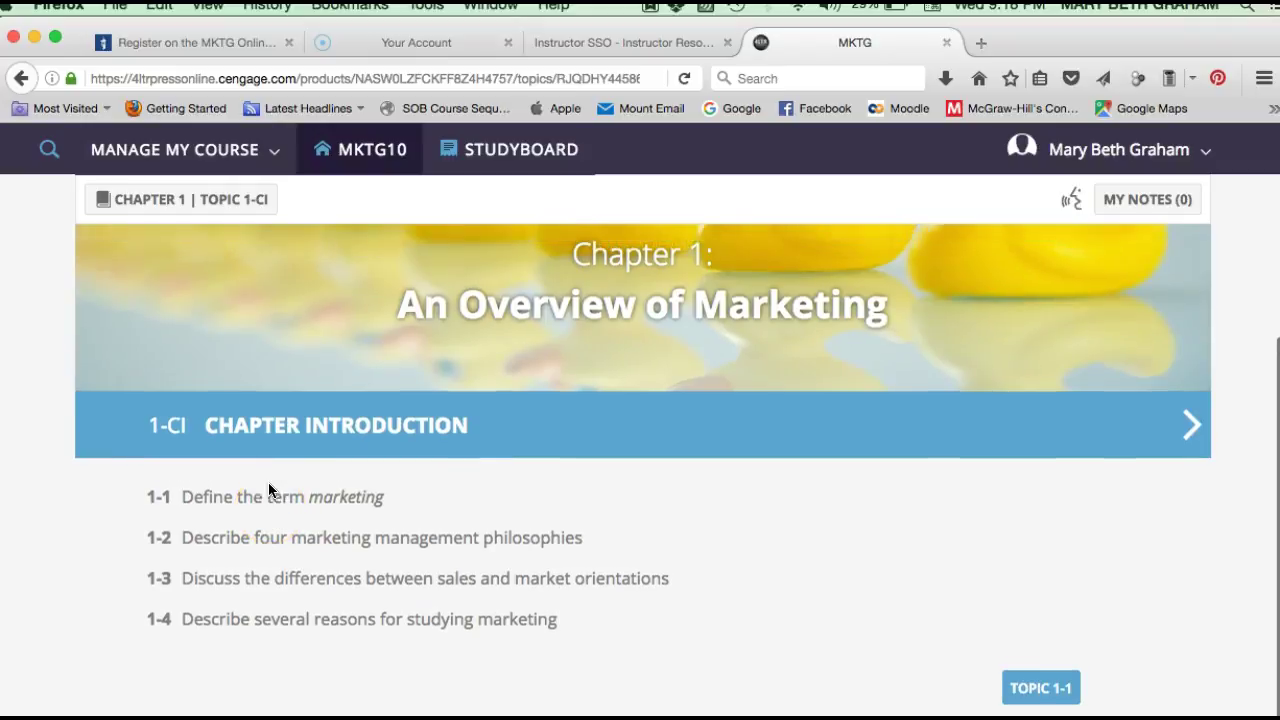
scroll(268, 482, "down", 1)
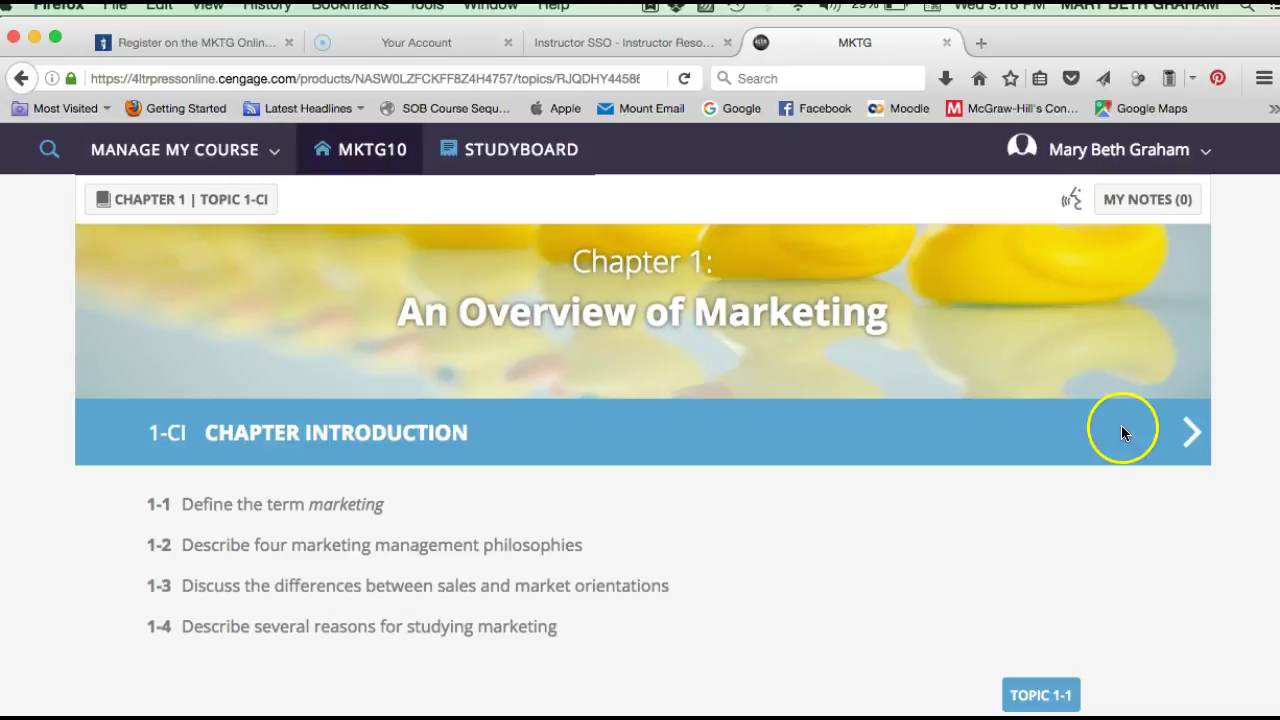
left_click(1193, 437)
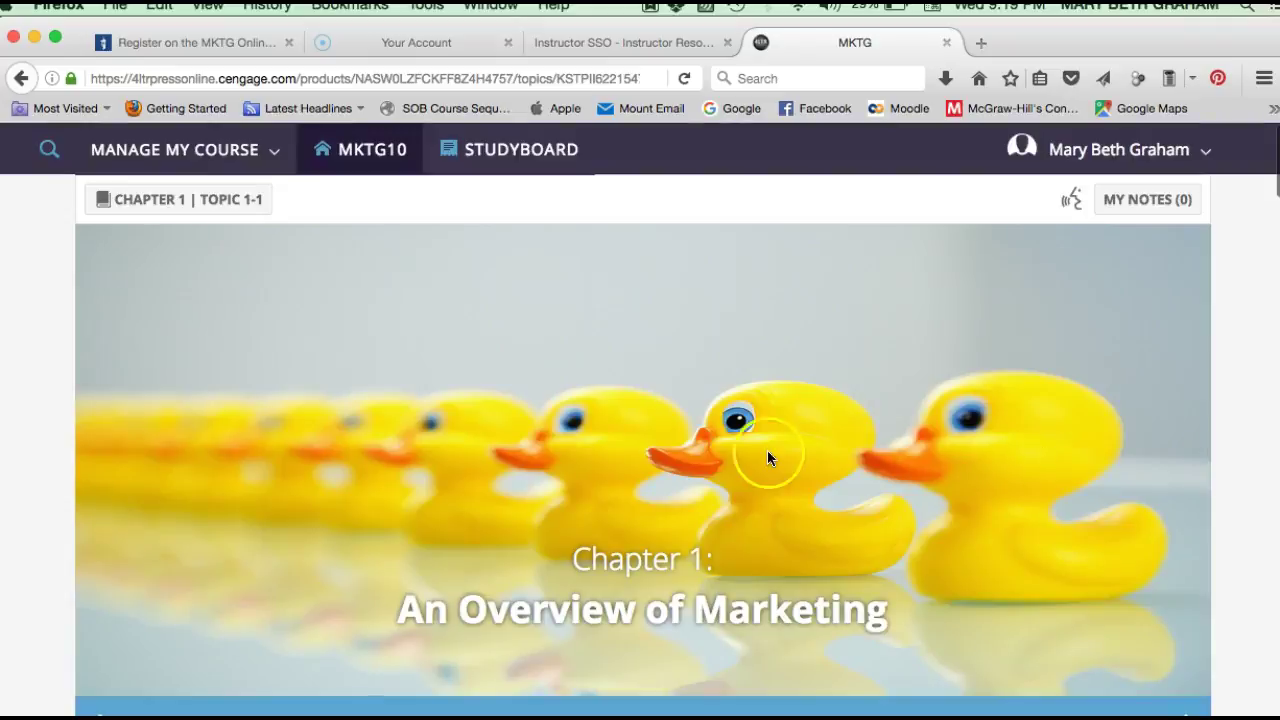
Step: Look through topic 1-1 from the Marketing Defined video down to the highlighted key term "marketing" in the text
scroll(734, 444, "down", 4)
scroll(735, 443, "down", 5)
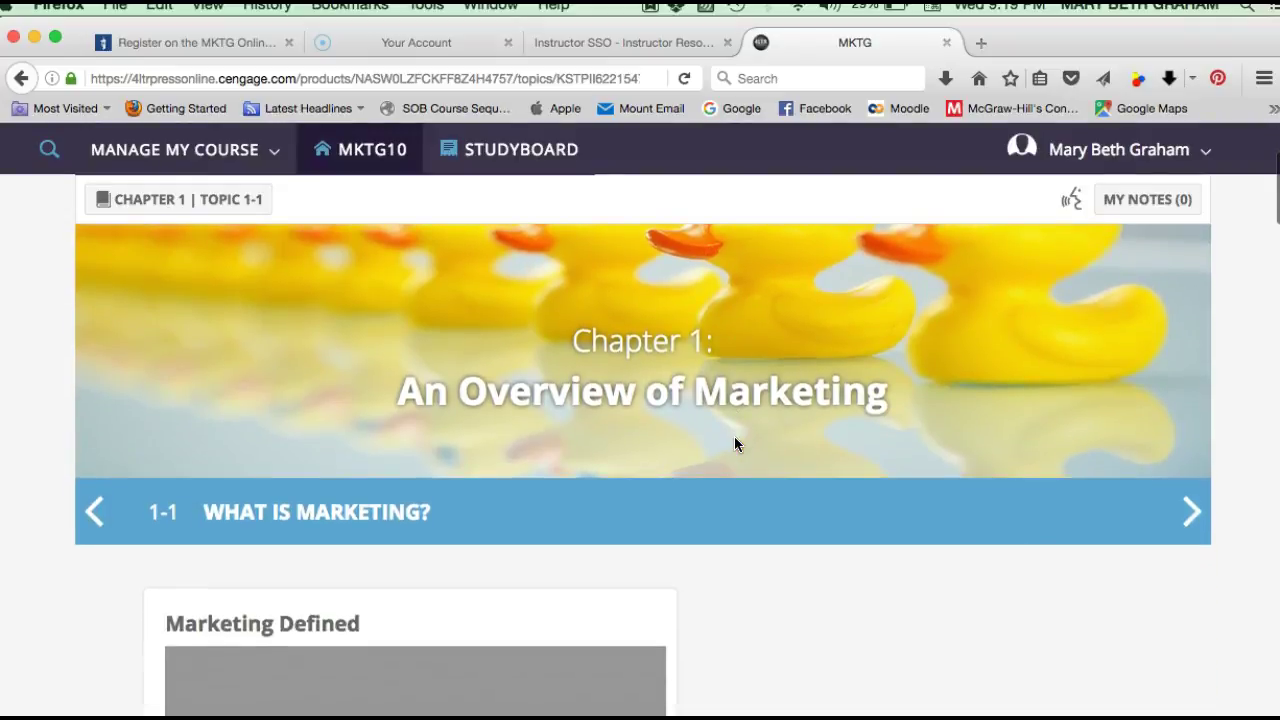
scroll(735, 438, "down", 2)
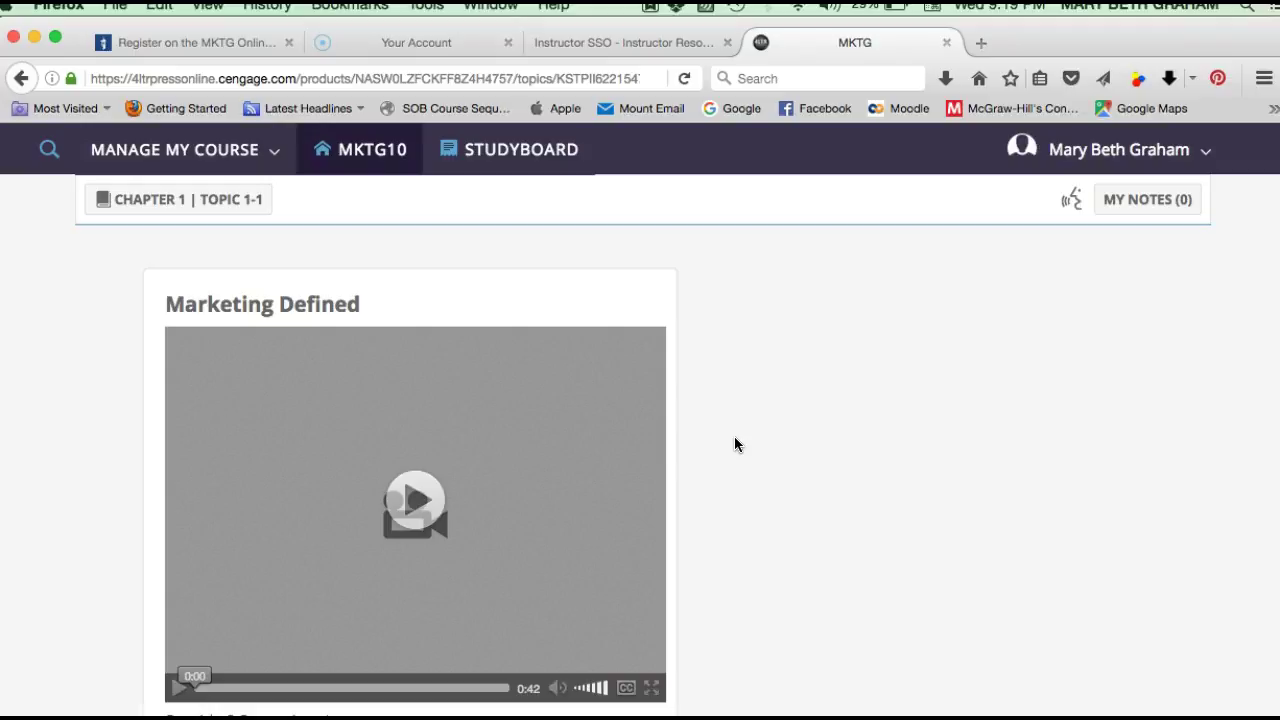
scroll(735, 441, "down", 2)
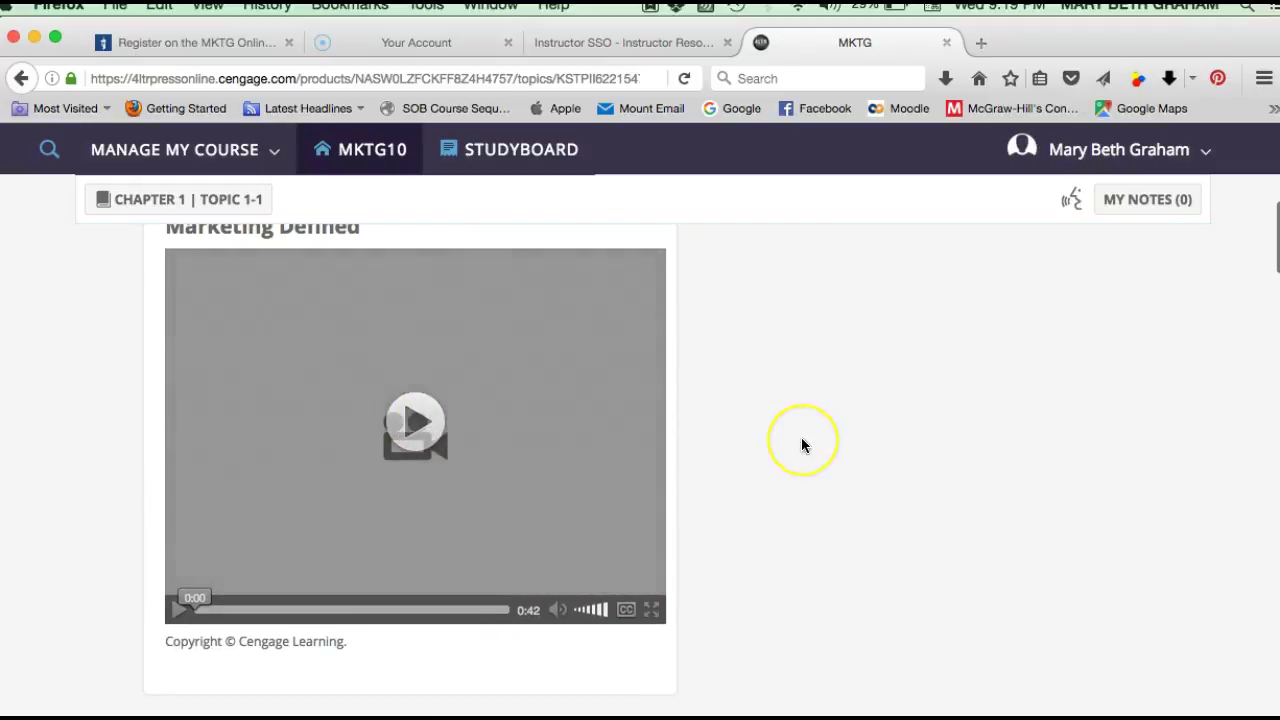
scroll(802, 445, "down", 6)
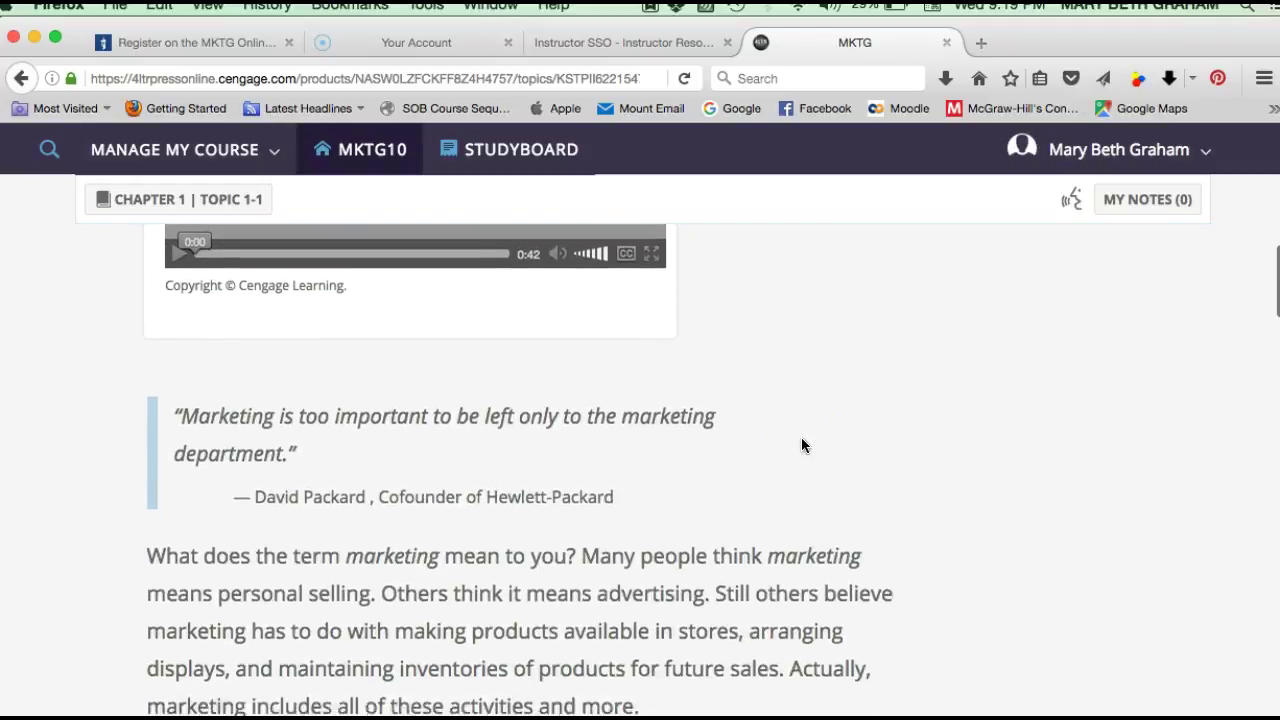
scroll(801, 445, "down", 4)
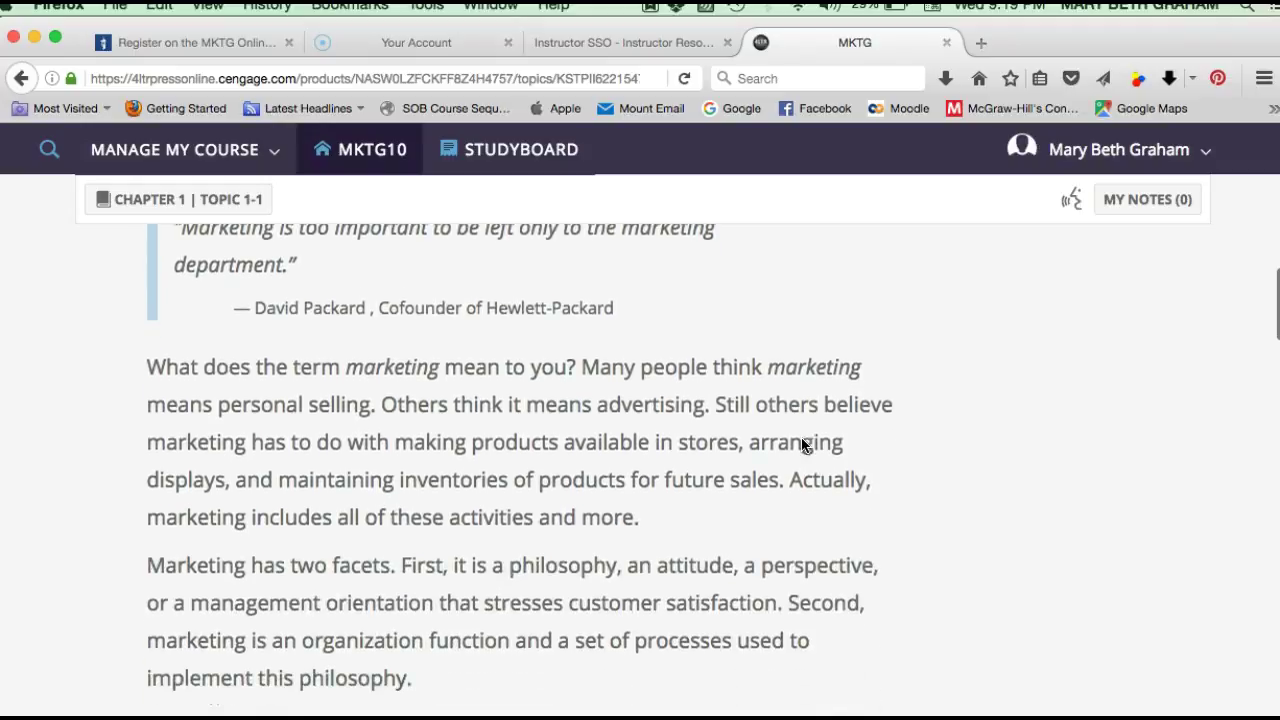
scroll(801, 445, "down", 4)
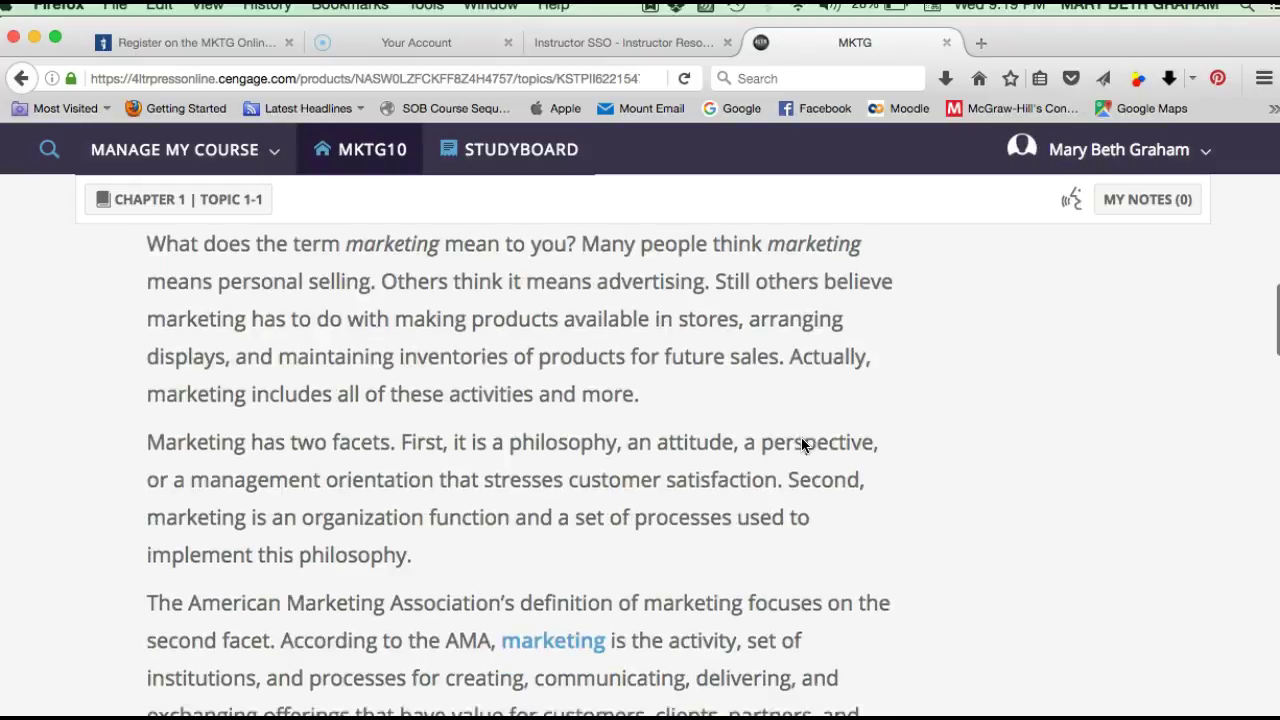
scroll(801, 445, "down", 2)
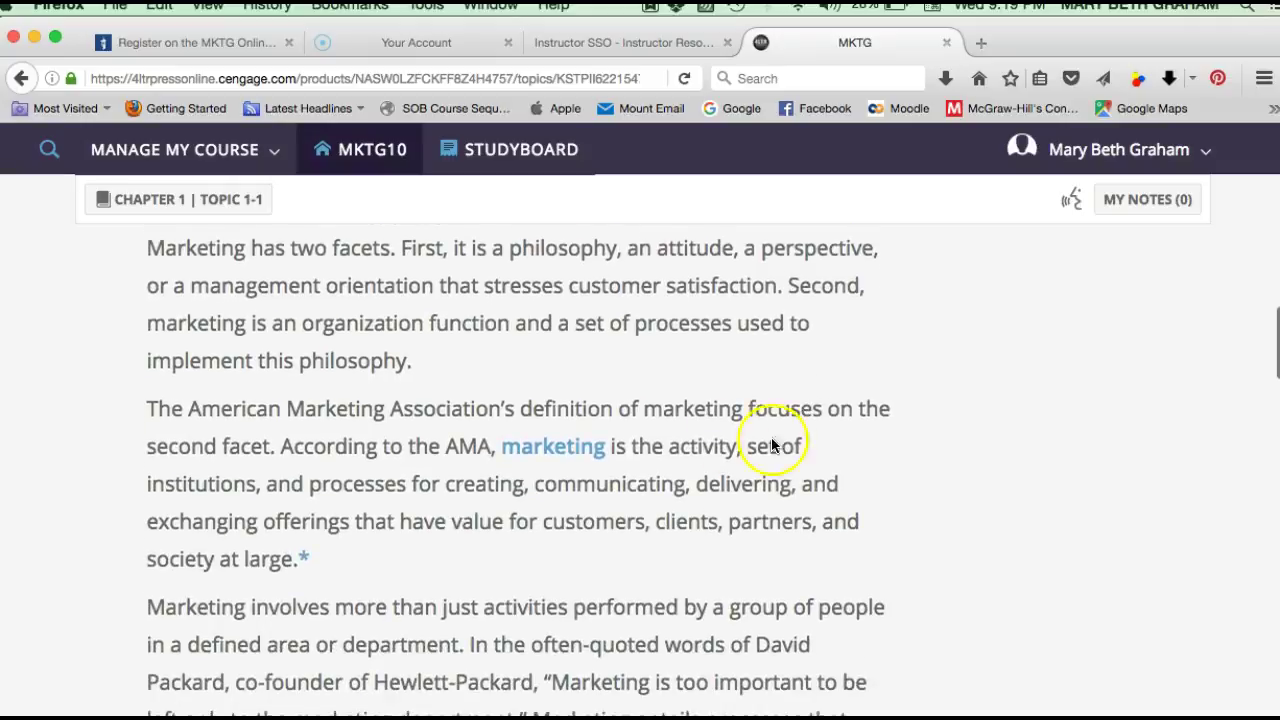
Step: Start a StudyBit from the key term "marketing", dismiss the first-StudyBit explanation, and review the term's definition
double_click(568, 456)
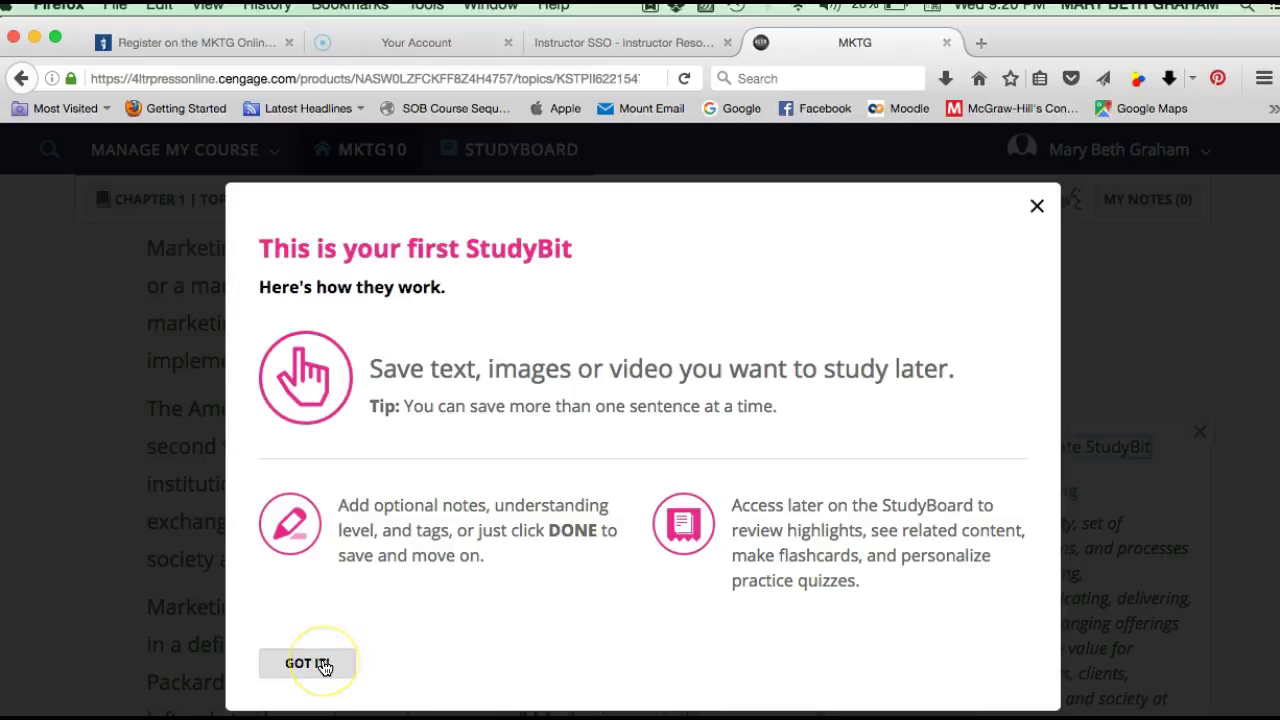
left_click(322, 664)
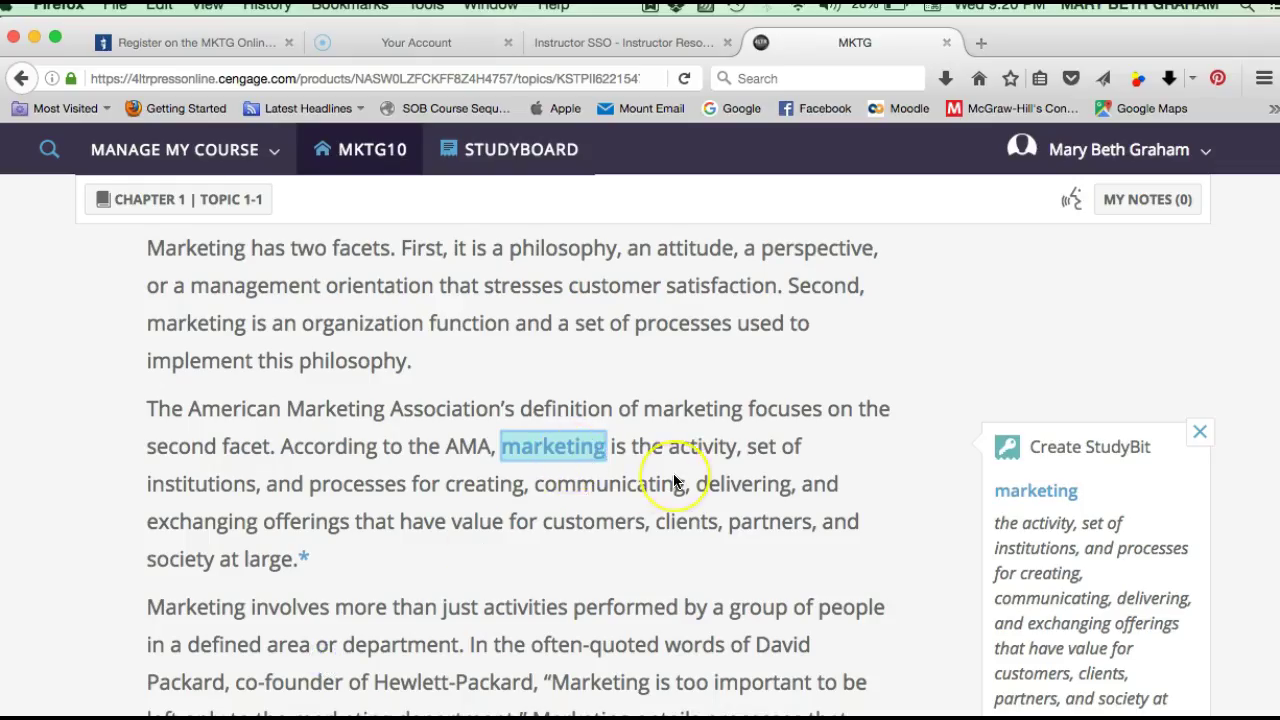
scroll(673, 480, "down", 2)
scroll(674, 481, "down", 5)
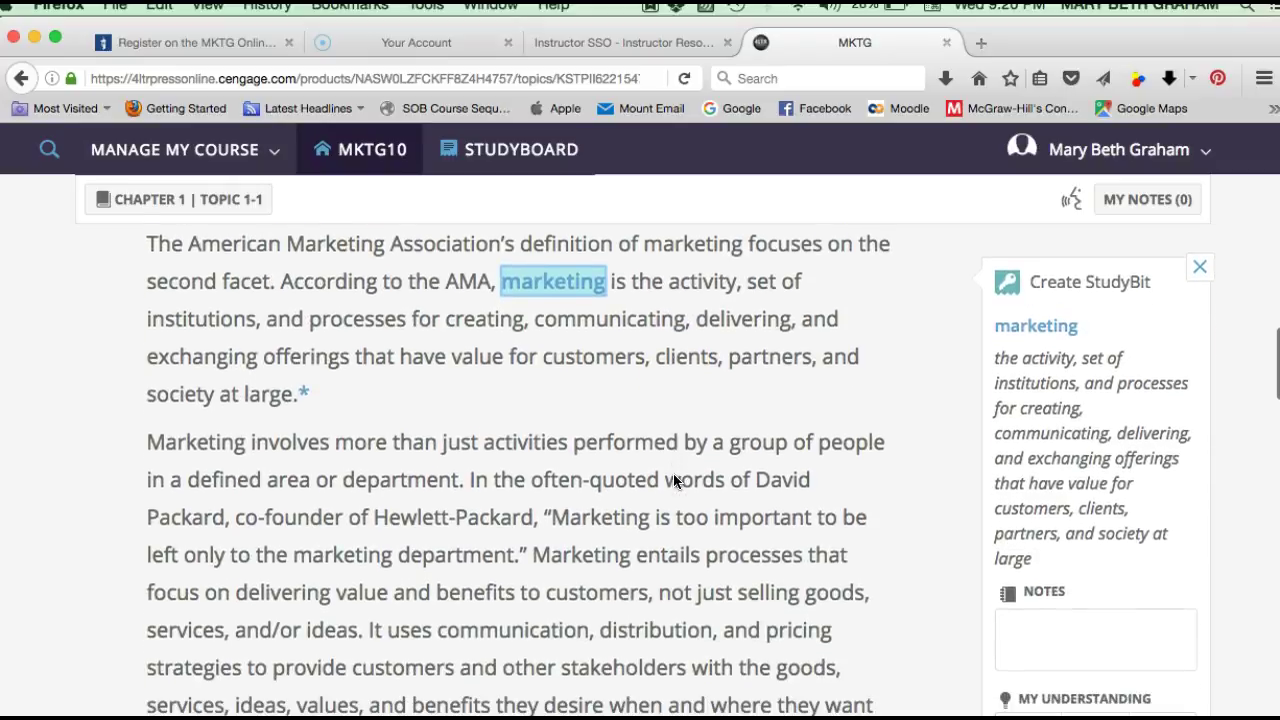
scroll(673, 473, "up", 1)
left_click(998, 355)
mouse_move(1011, 328)
left_mouse_down()
mouse_move(1029, 377)
mouse_move(1033, 521)
mouse_move(1035, 447)
left_mouse_up()
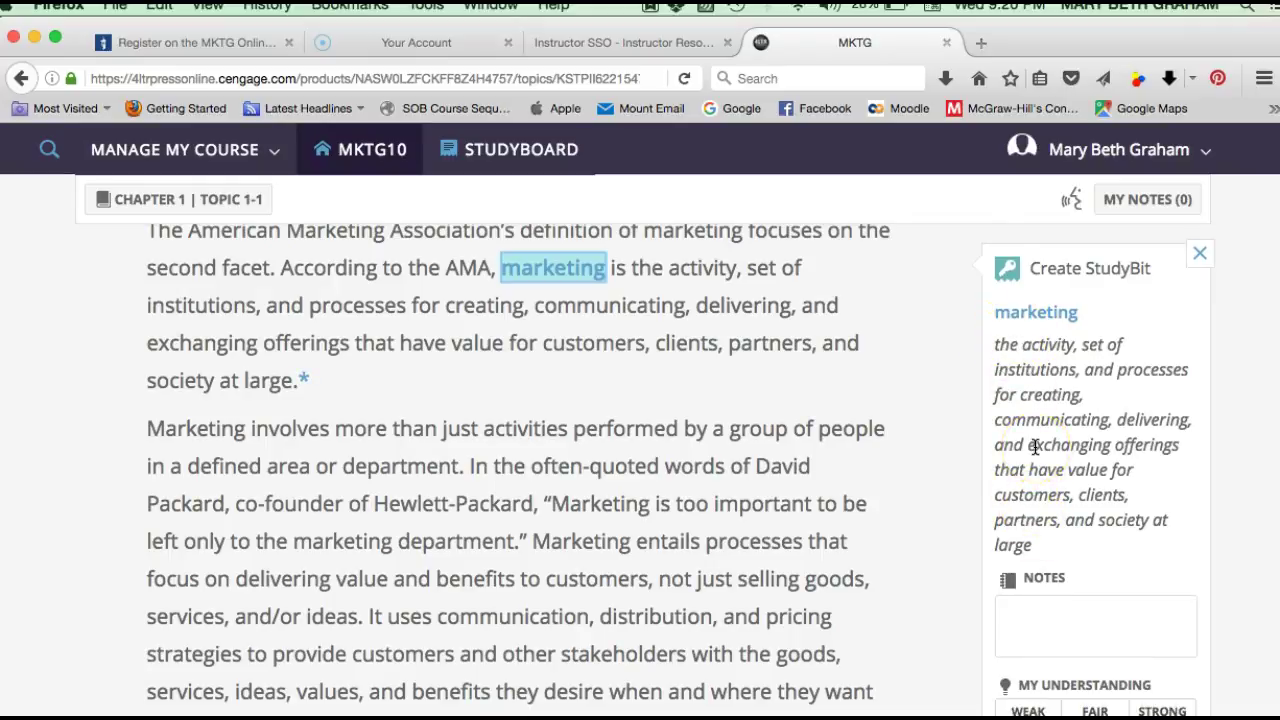
Step: Add the note "This seems pretty important." to the StudyBit for "marketing"
left_click(1035, 609)
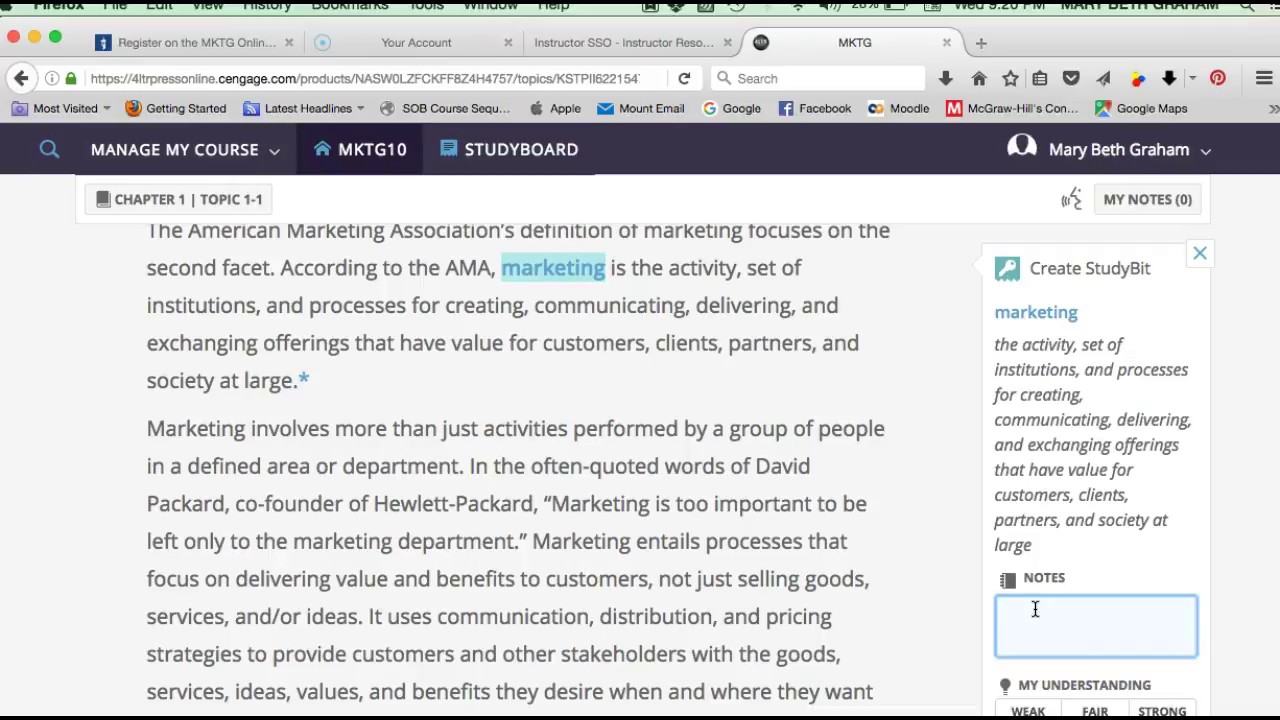
type("This seems pretty important/")
key("BackSpace")
type(".")
Step: Rate the understanding of the "marketing" StudyBit as Fair and save the StudyBit
scroll(1035, 610, "down", 3)
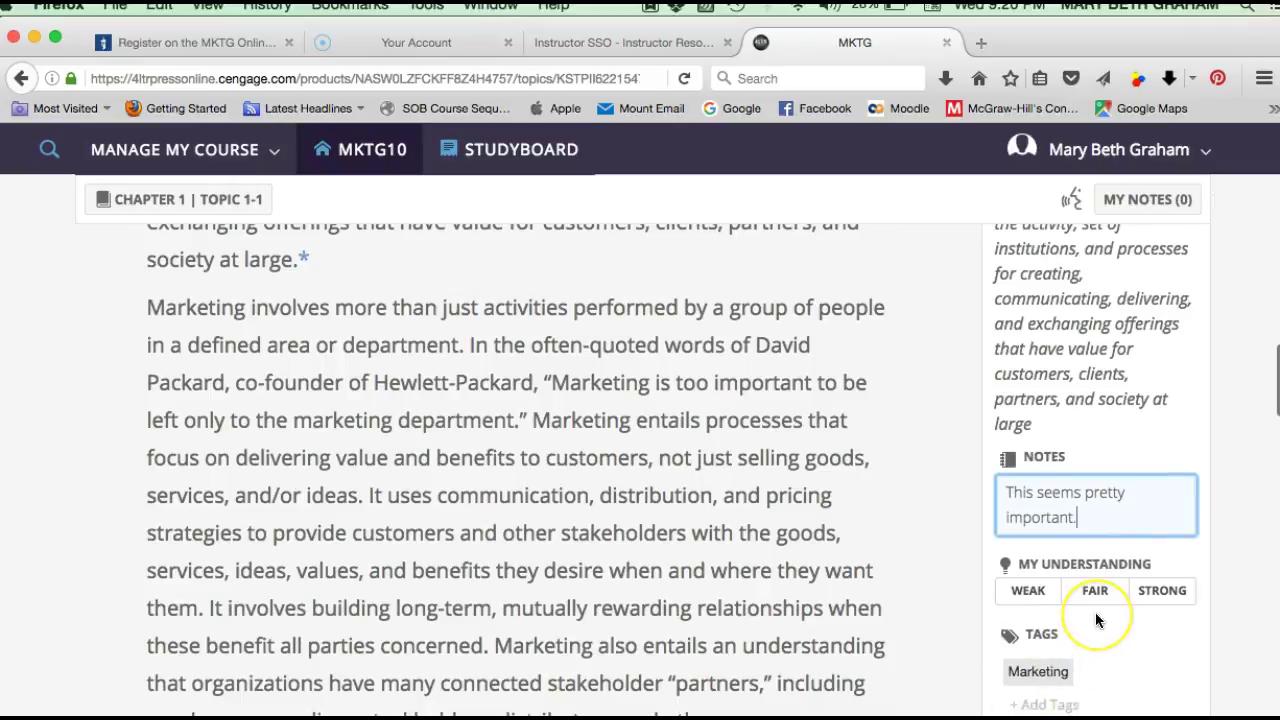
left_click(1096, 598)
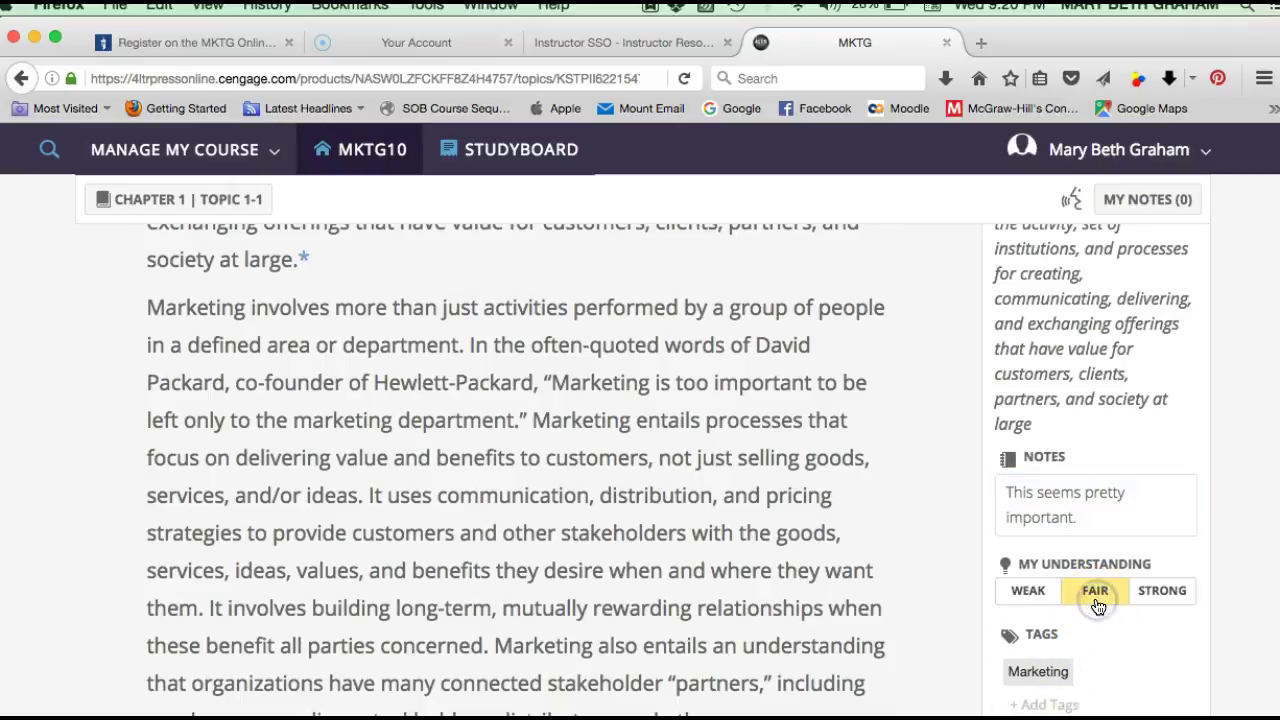
scroll(1096, 604, "down", 1)
left_click(1070, 642)
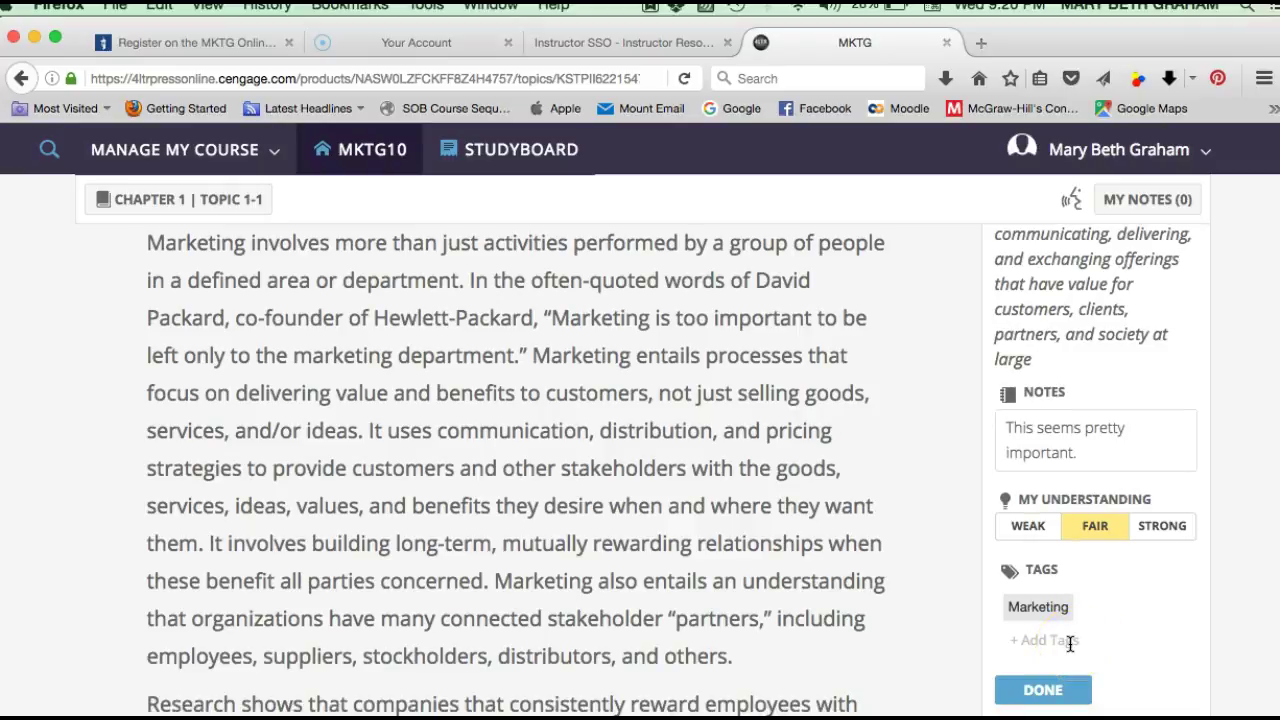
left_click(1045, 690)
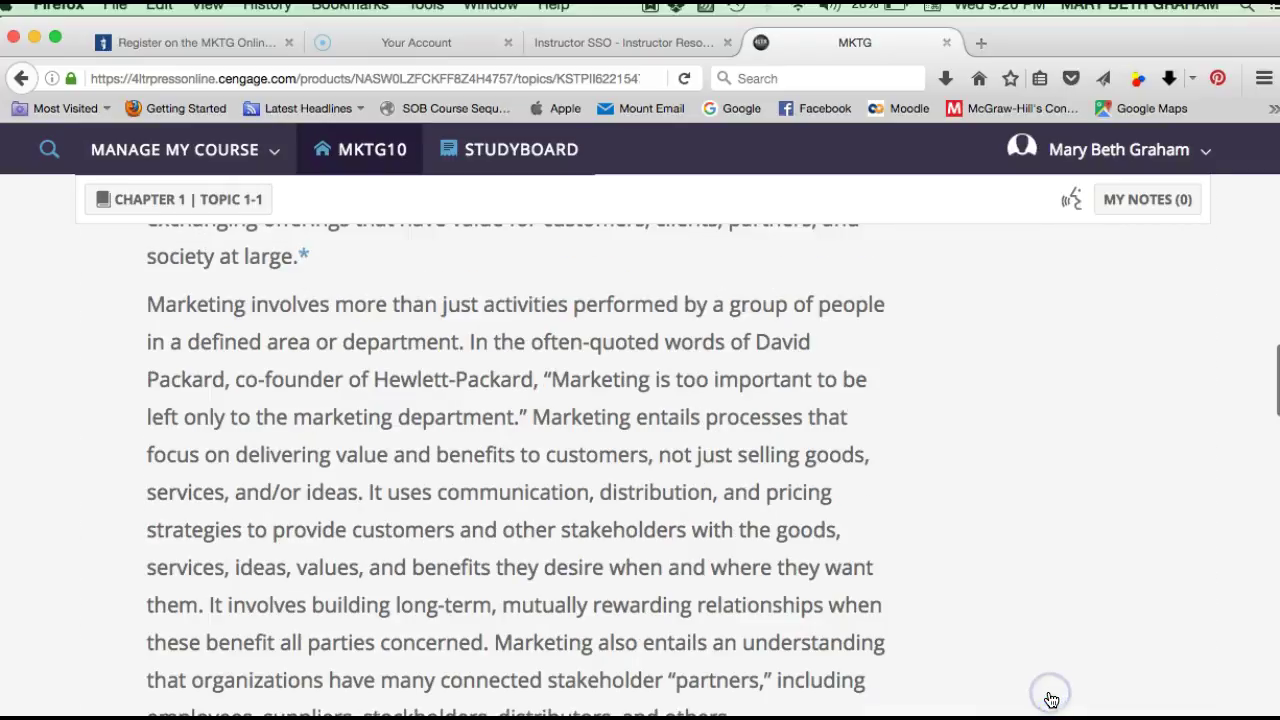
Step: Browse further into the topic 1-1 text, try its read-aloud audio with the volume raised, and pause the playback
scroll(423, 427, "down", 5)
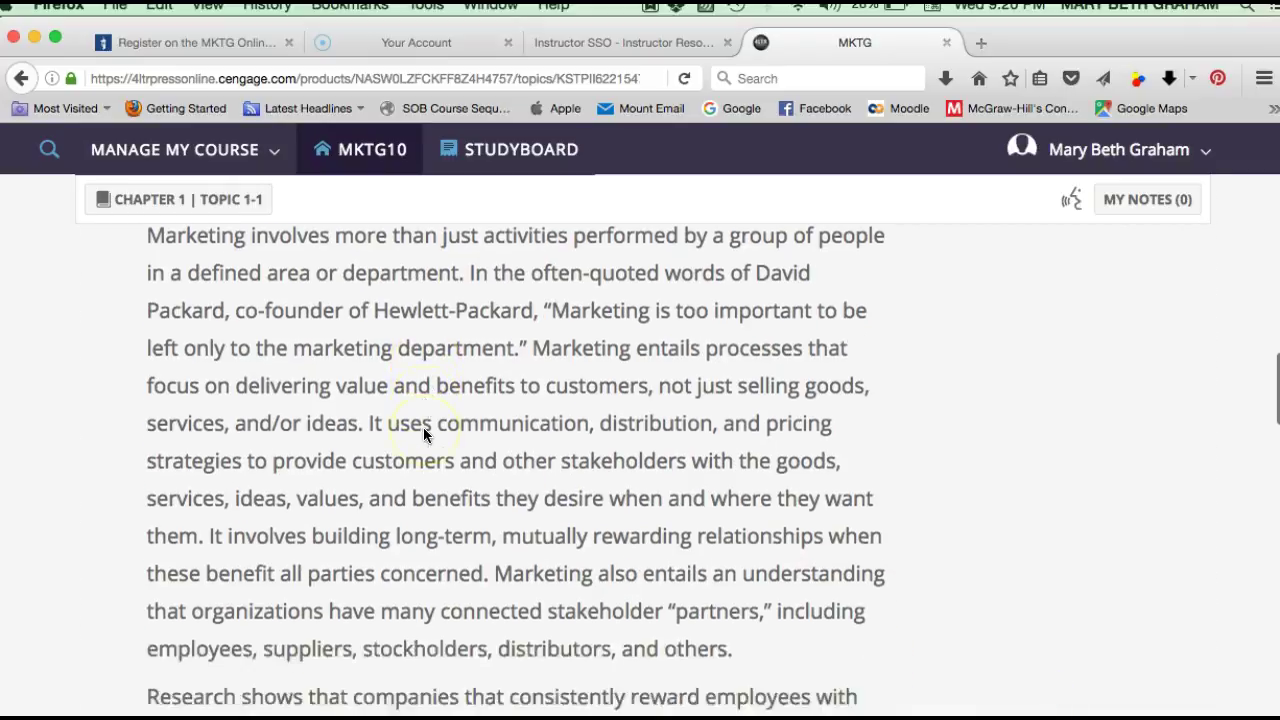
scroll(423, 427, "down", 10)
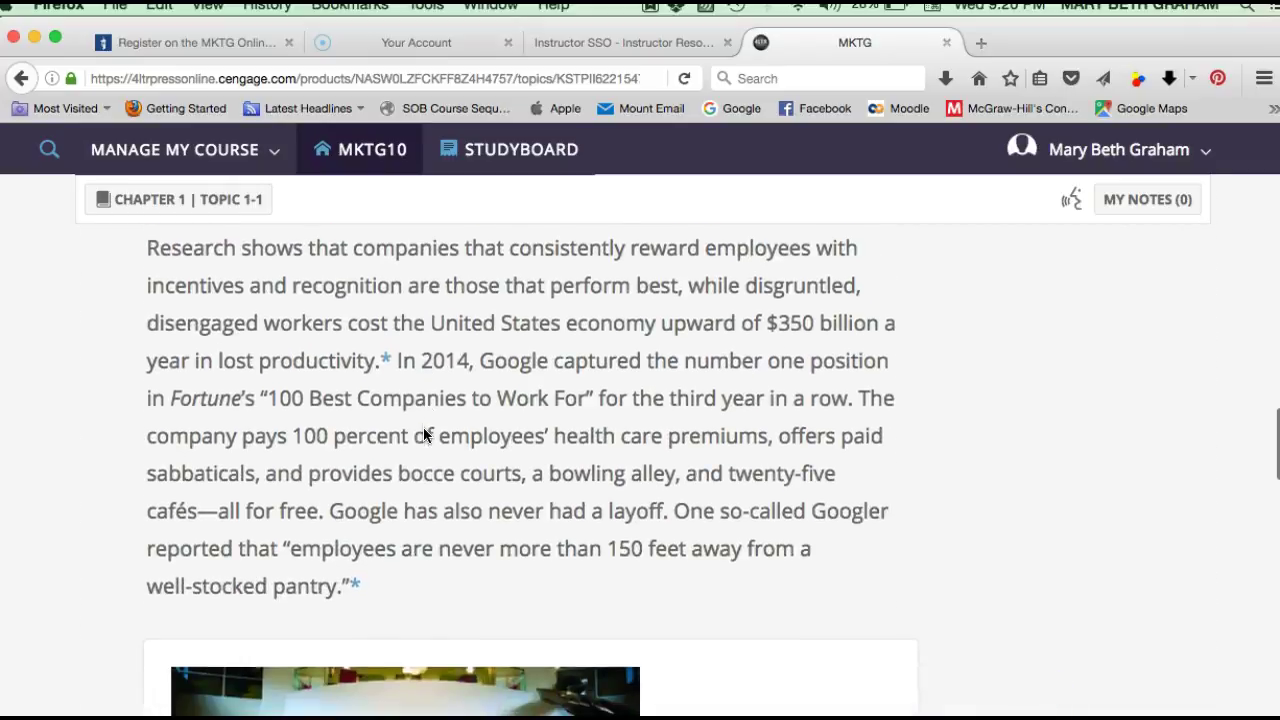
scroll(423, 427, "down", 1)
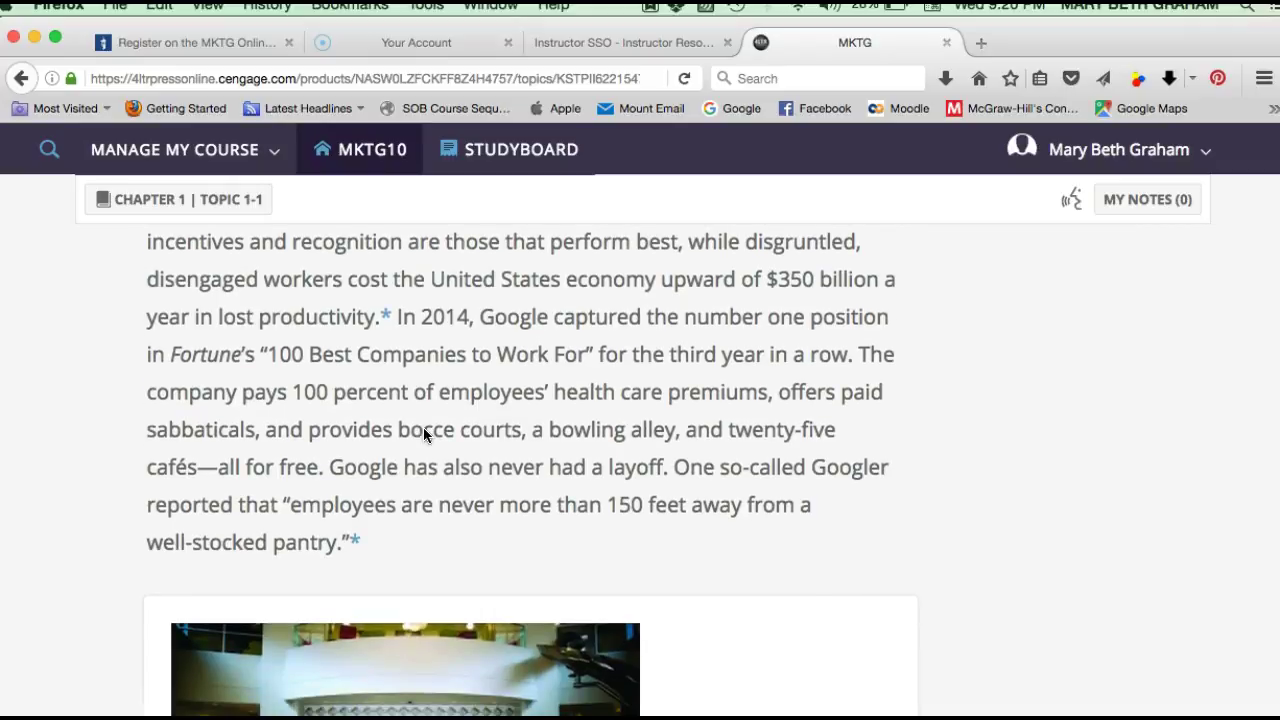
left_click(1071, 204)
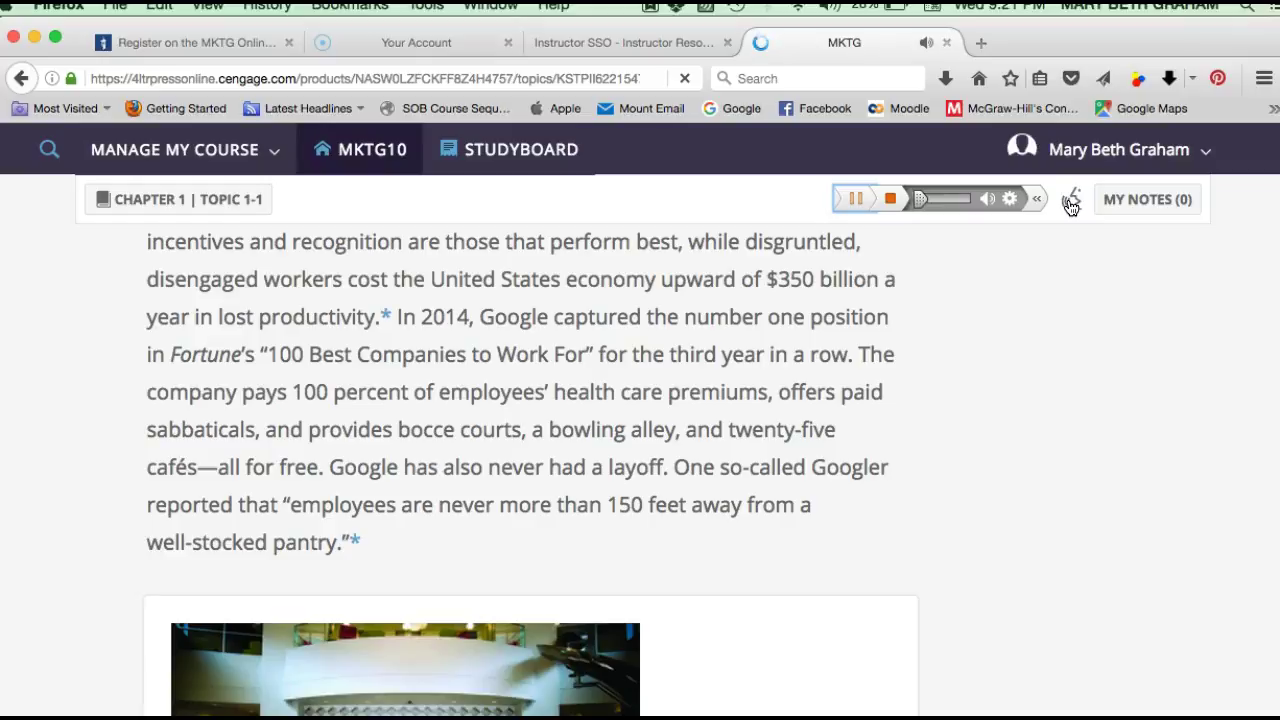
key("XF86AudioRaiseVolume")
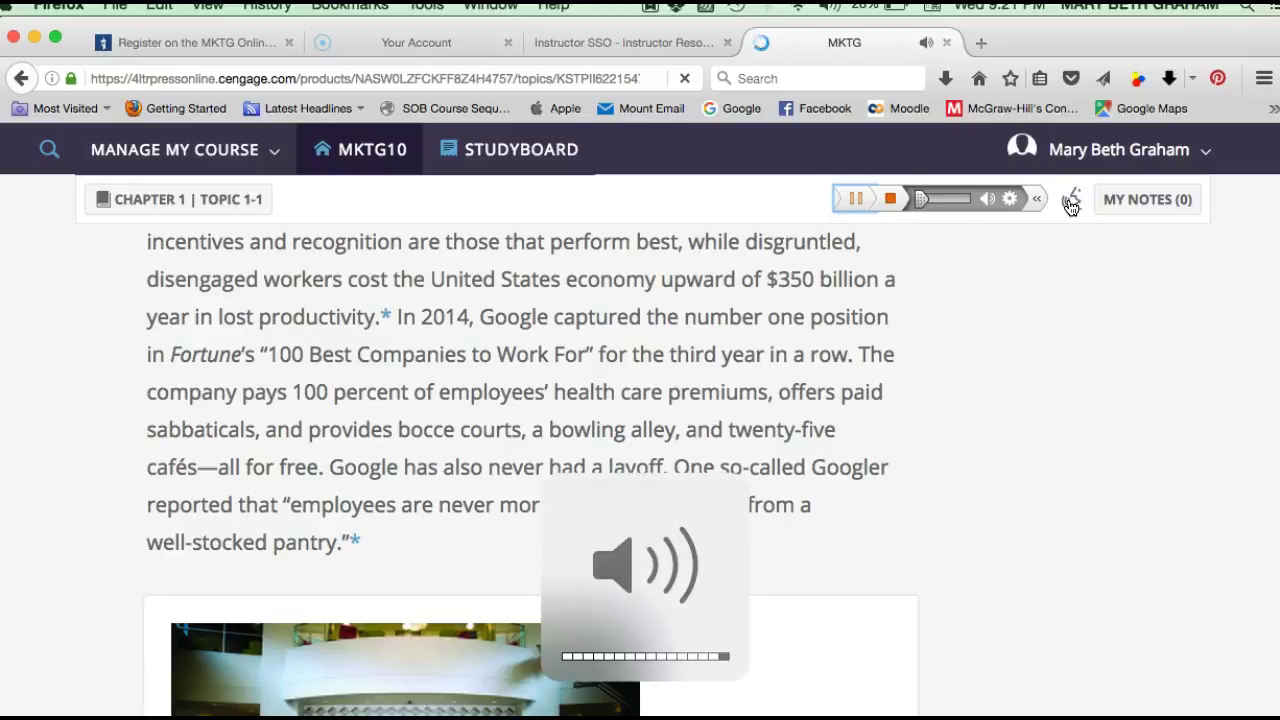
left_click(857, 200)
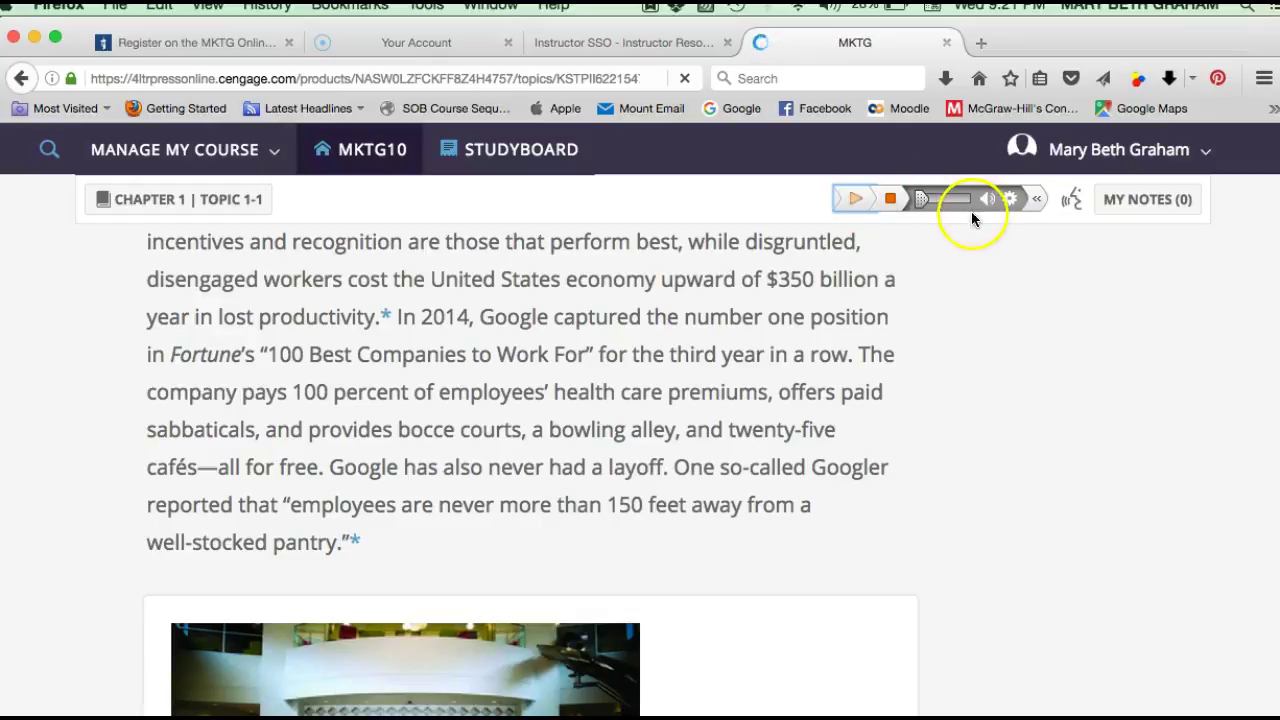
Step: Check the ReadSpeaker settings for reading speed and pop-up button, close them, and return to the topic text
left_click(1011, 199)
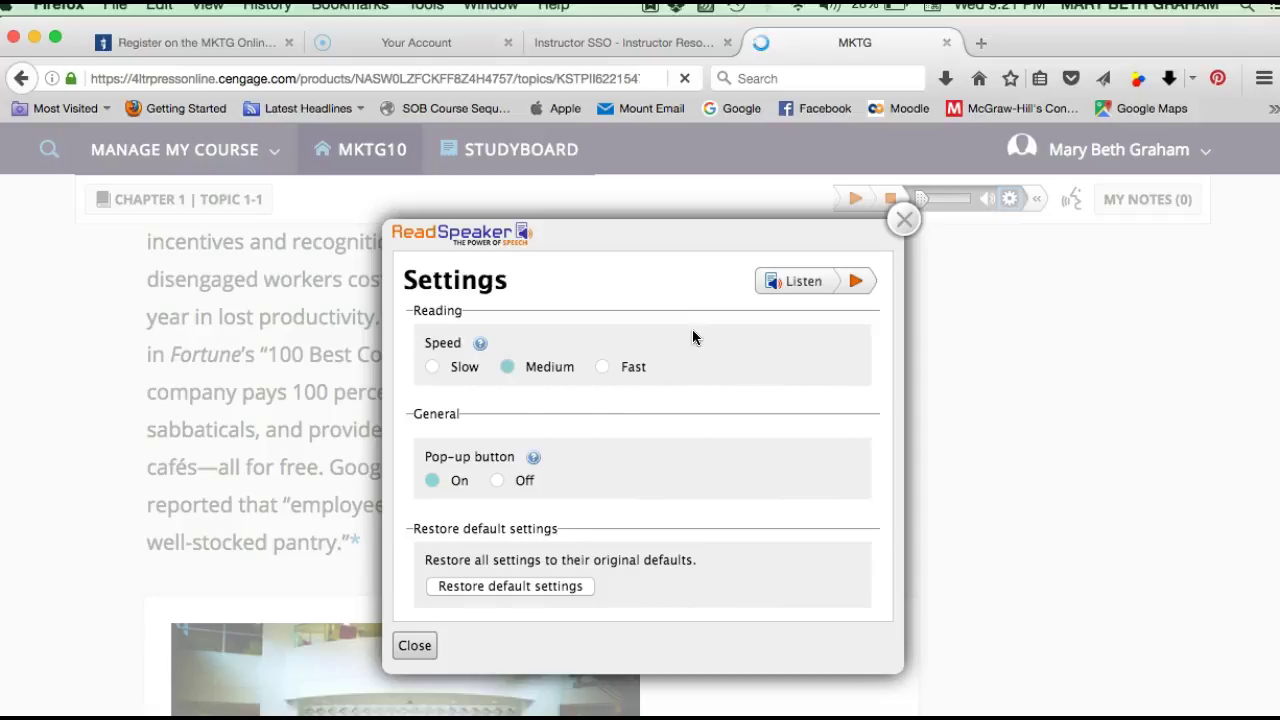
scroll(522, 428, "down", 1)
scroll(522, 428, "up", 1)
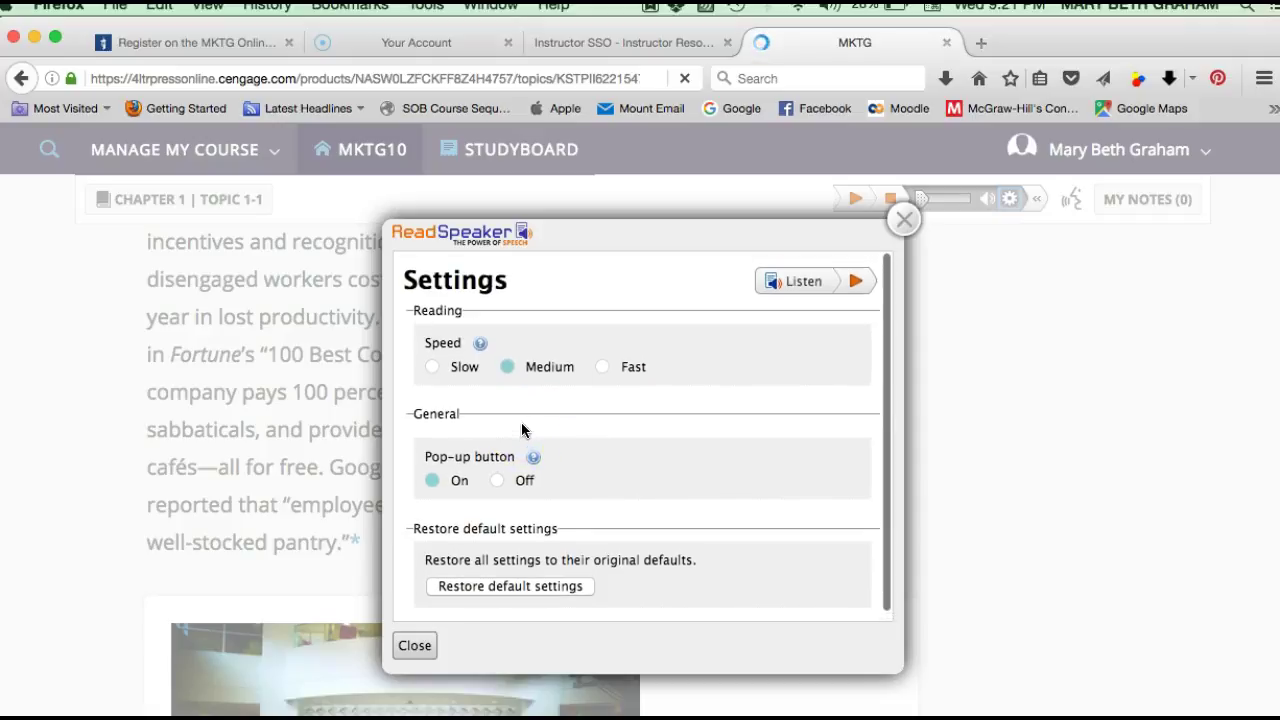
left_click(904, 219)
left_click(871, 205)
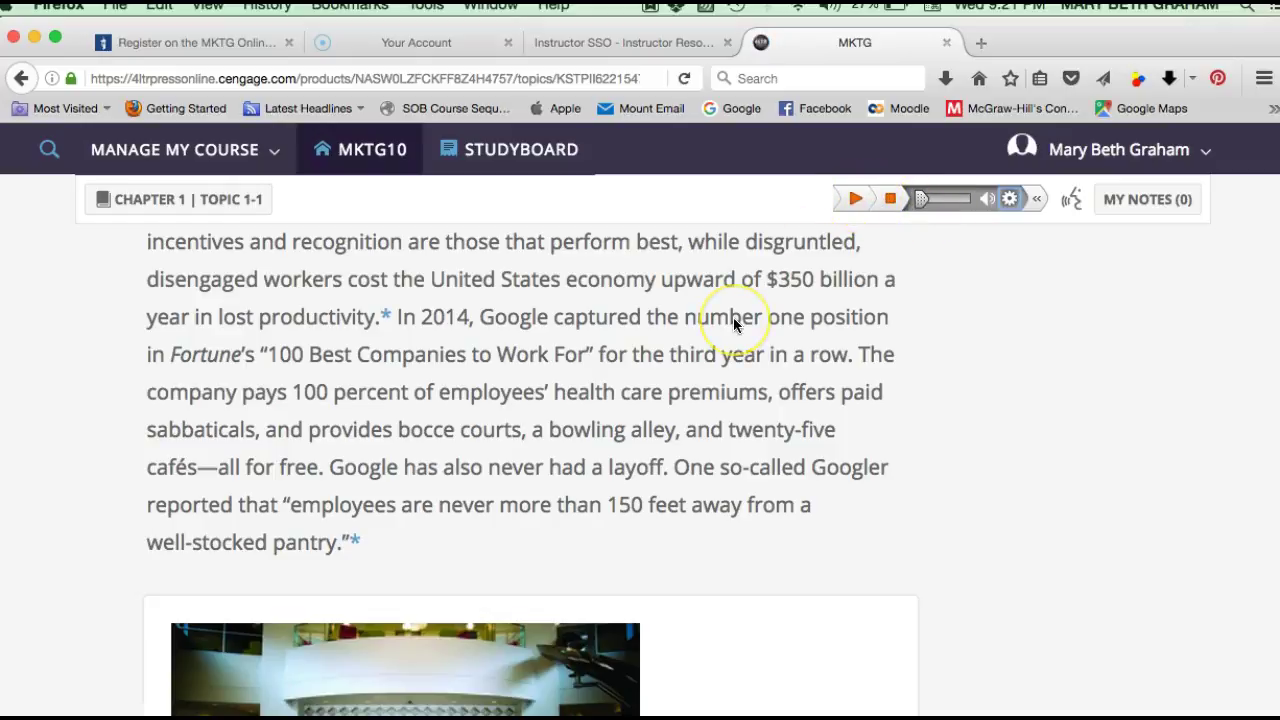
scroll(733, 317, "down", 2)
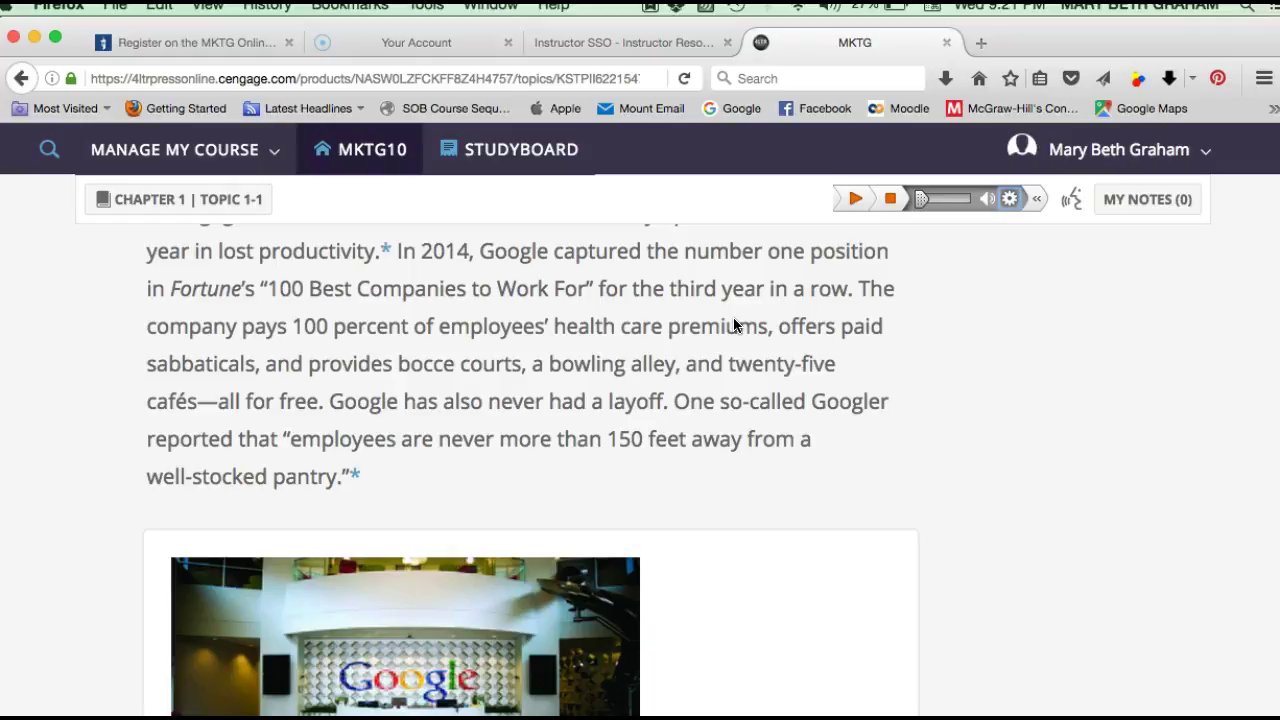
Step: Create a StudyBit for the key term "exchange" in the topic 1-1 text and save it
scroll(733, 325, "down", 8)
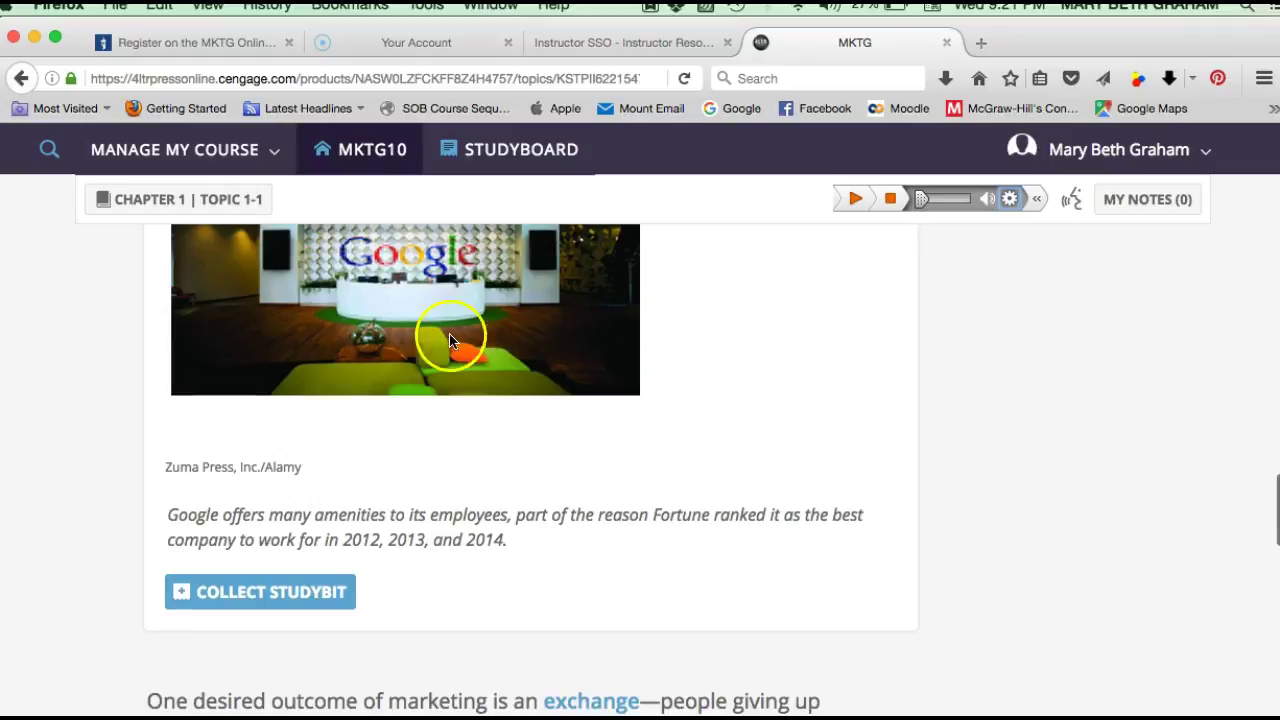
left_click(288, 603)
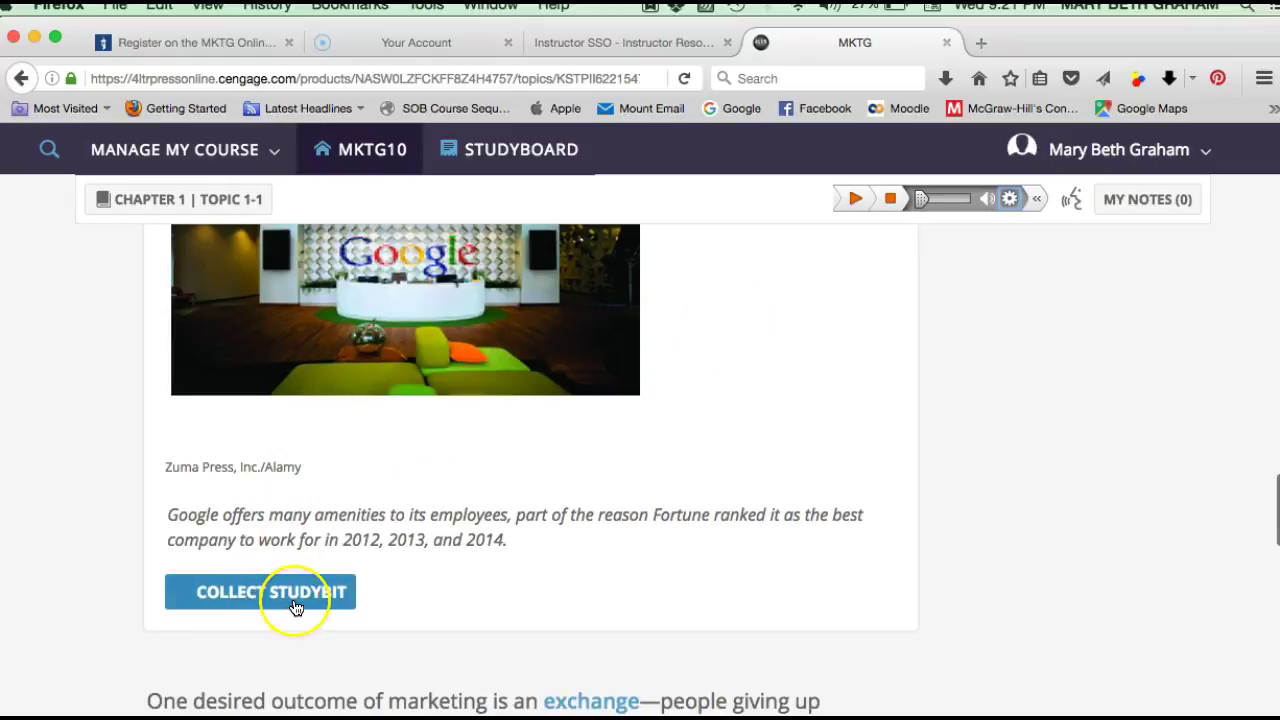
scroll(589, 509, "down", 3)
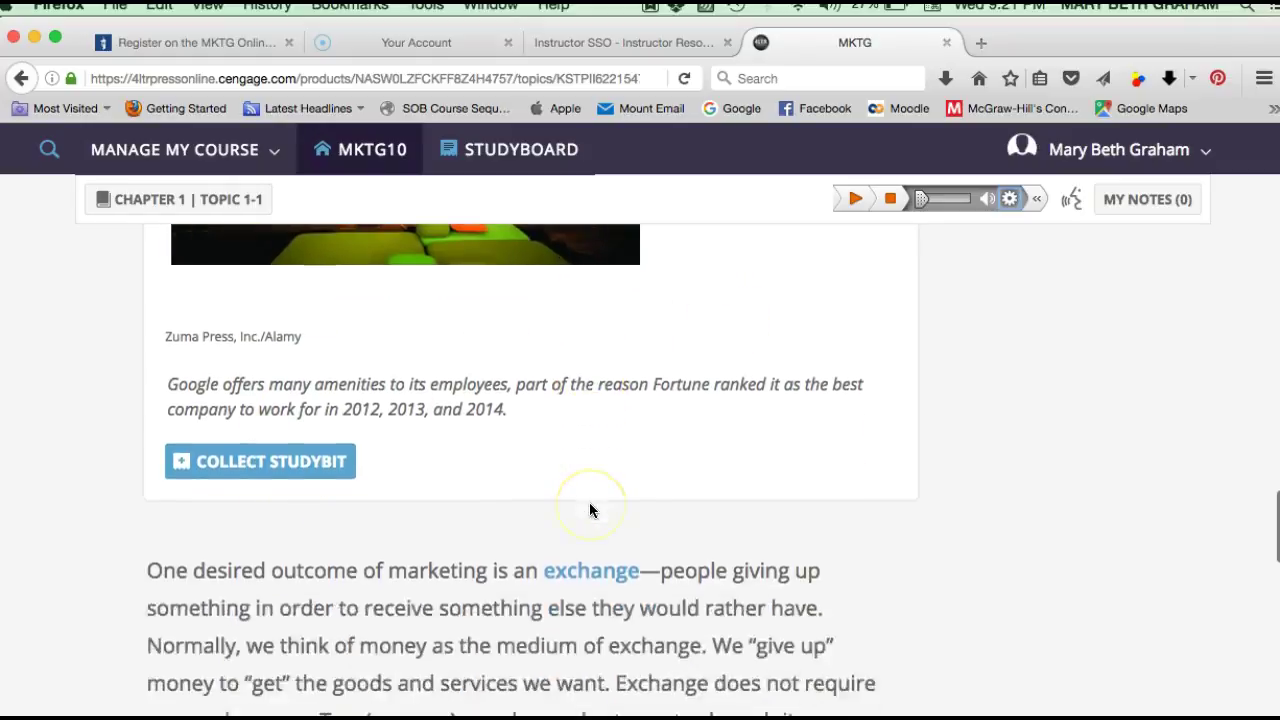
scroll(589, 509, "down", 3)
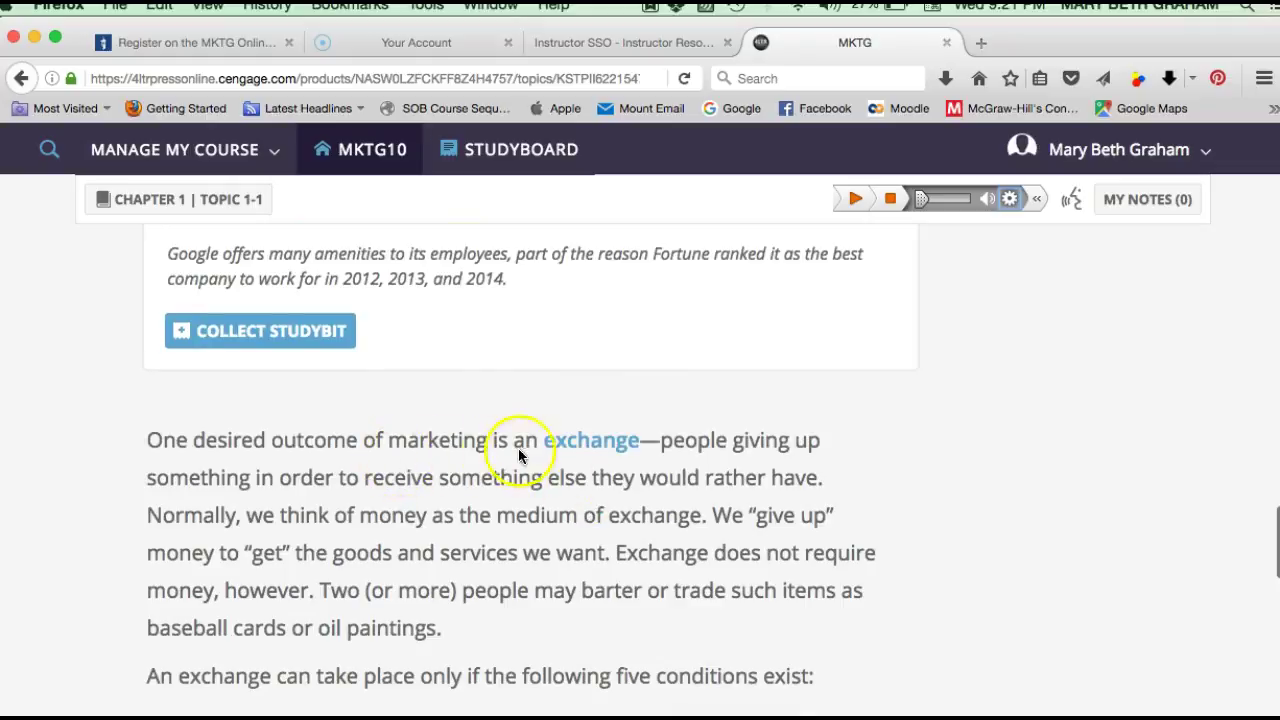
double_click(563, 445)
left_click(1046, 505)
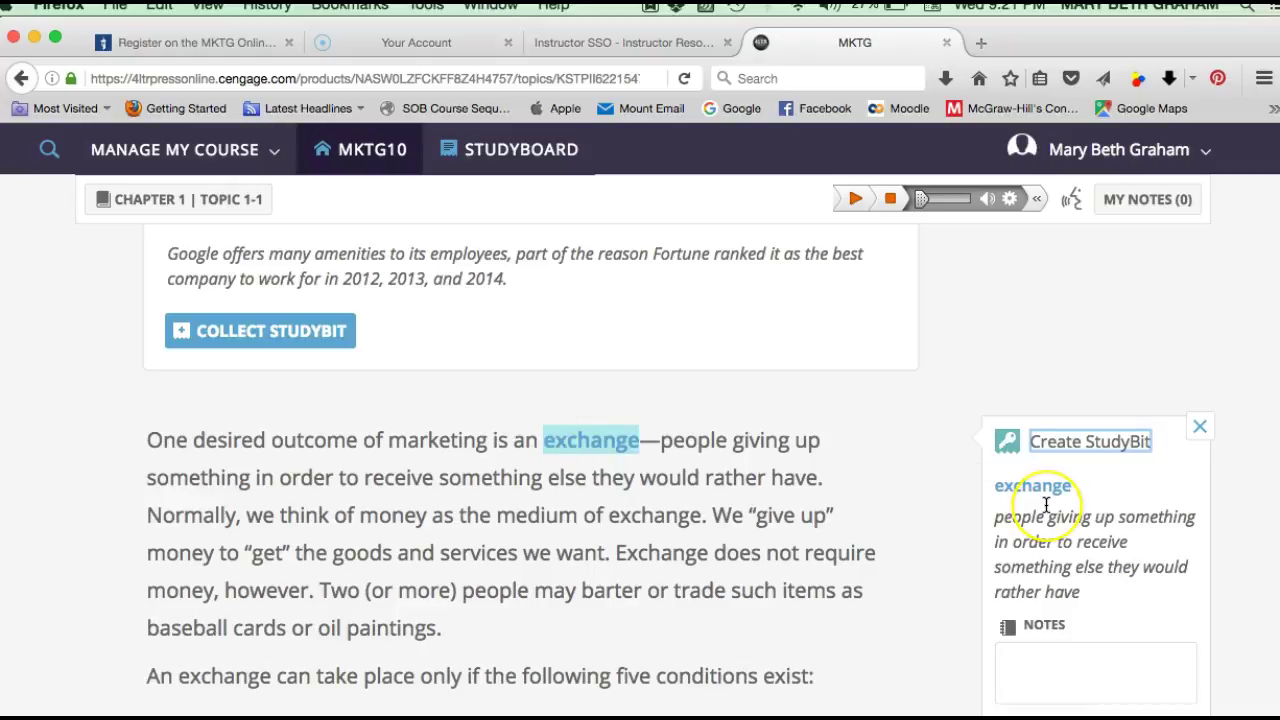
scroll(1046, 505, "down", 3)
scroll(1046, 505, "down", 3)
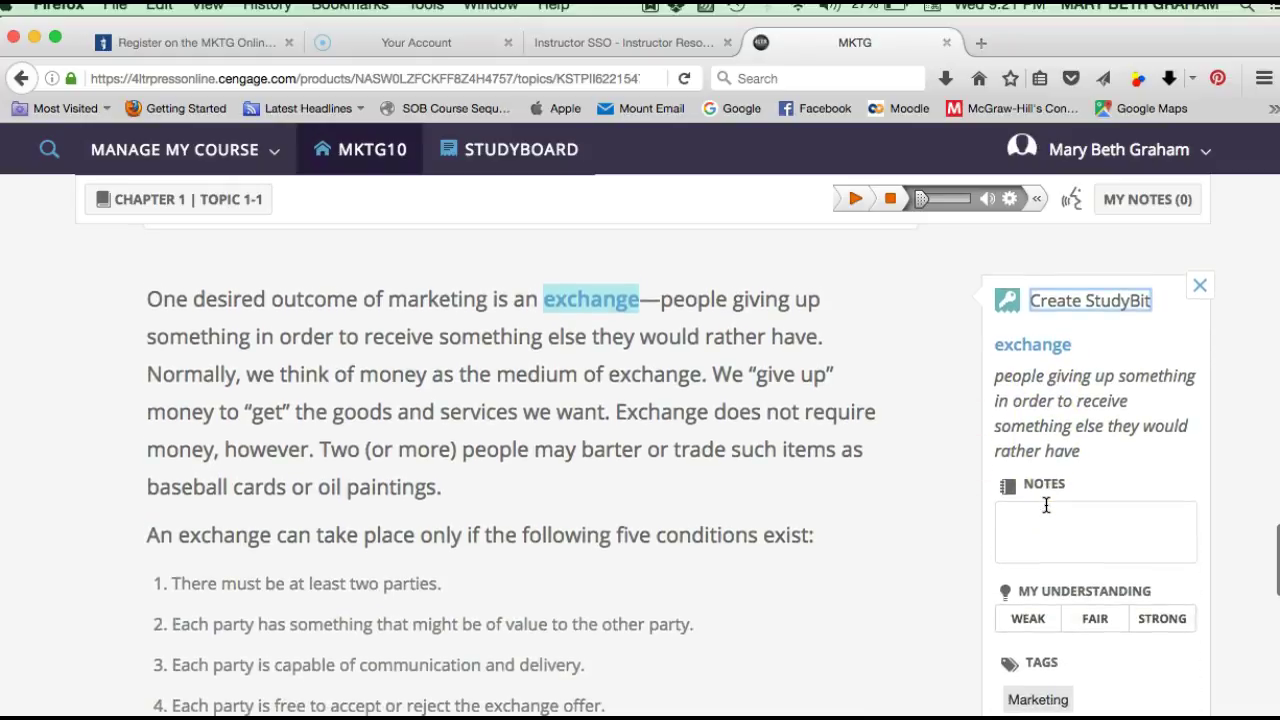
left_click(1047, 610)
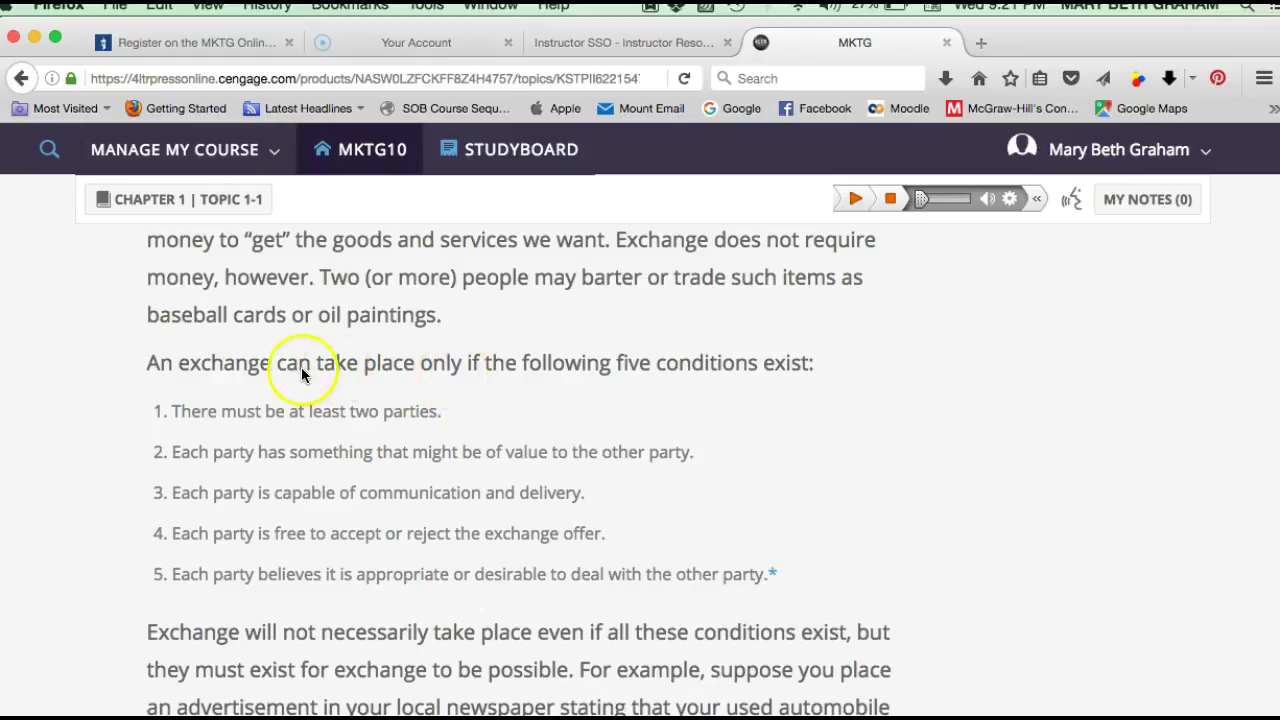
Step: Create a StudyBit from the five conditions sentence with the note "Five conditions for exchange", rate the understanding Weak, and save it
scroll(278, 365, "down", 2)
left_click(226, 302)
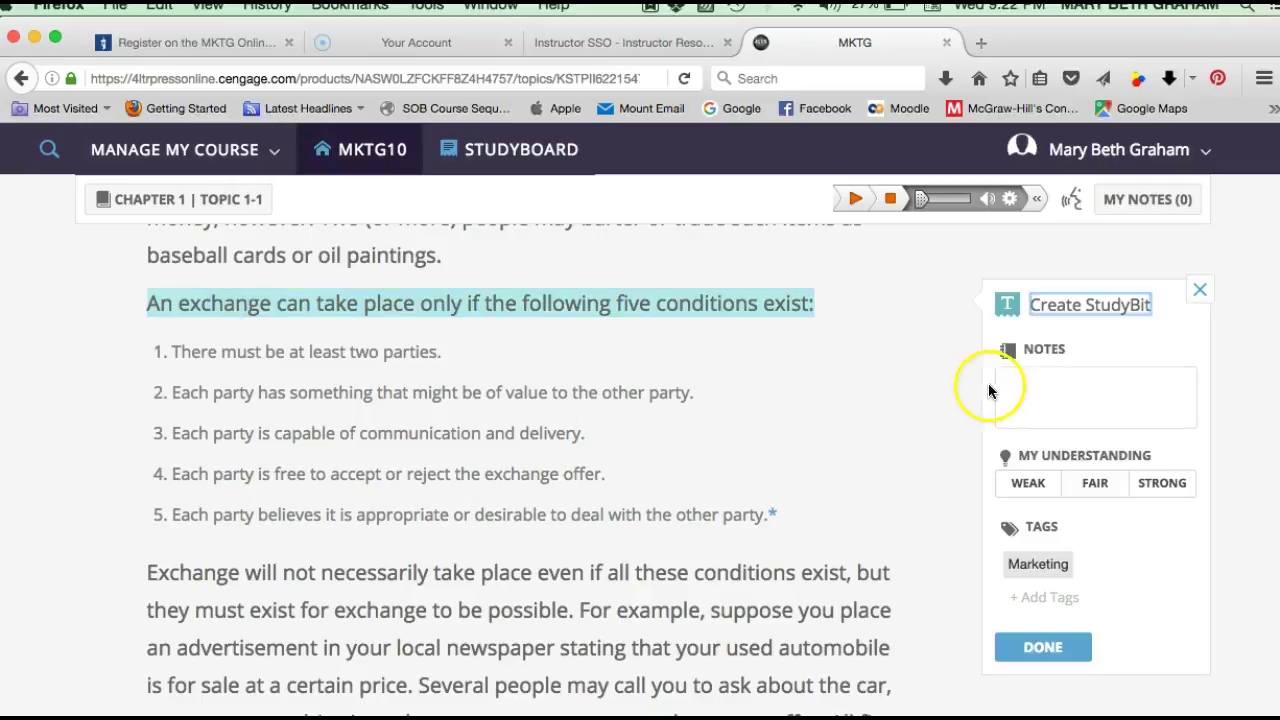
left_click(1032, 389)
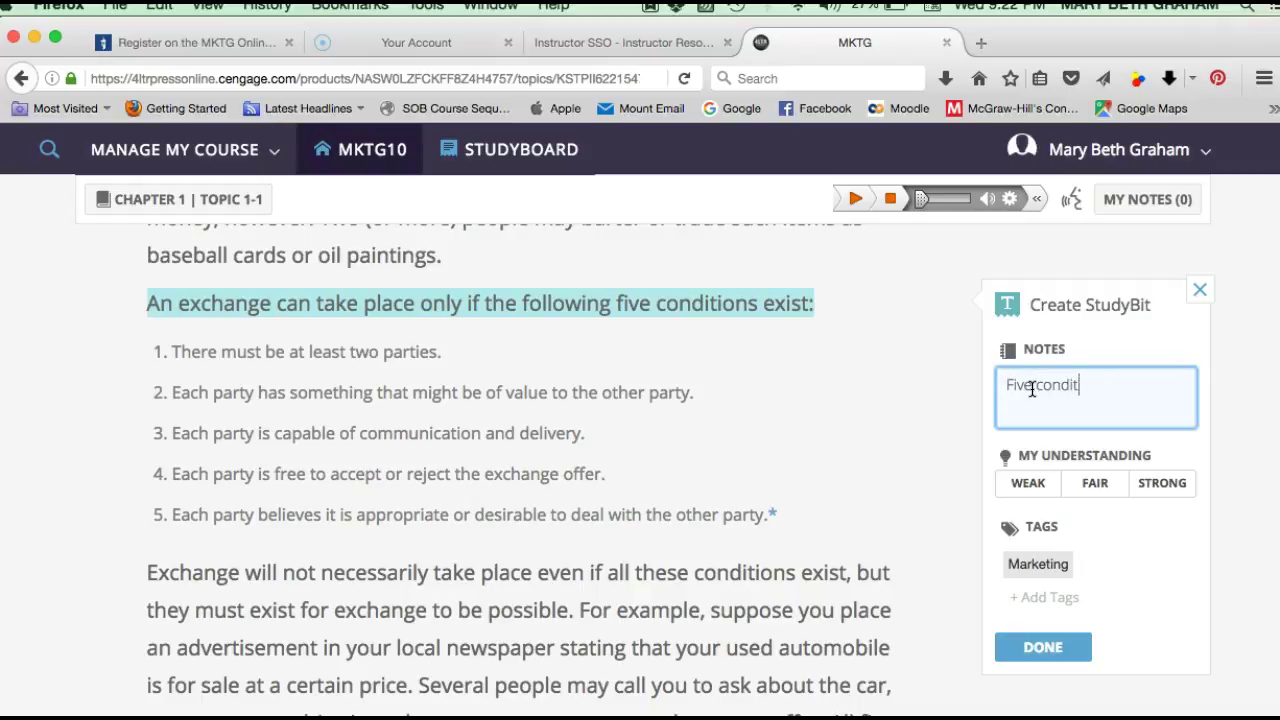
type("Five conditions for exchange")
left_click(1034, 492)
left_click(1036, 650)
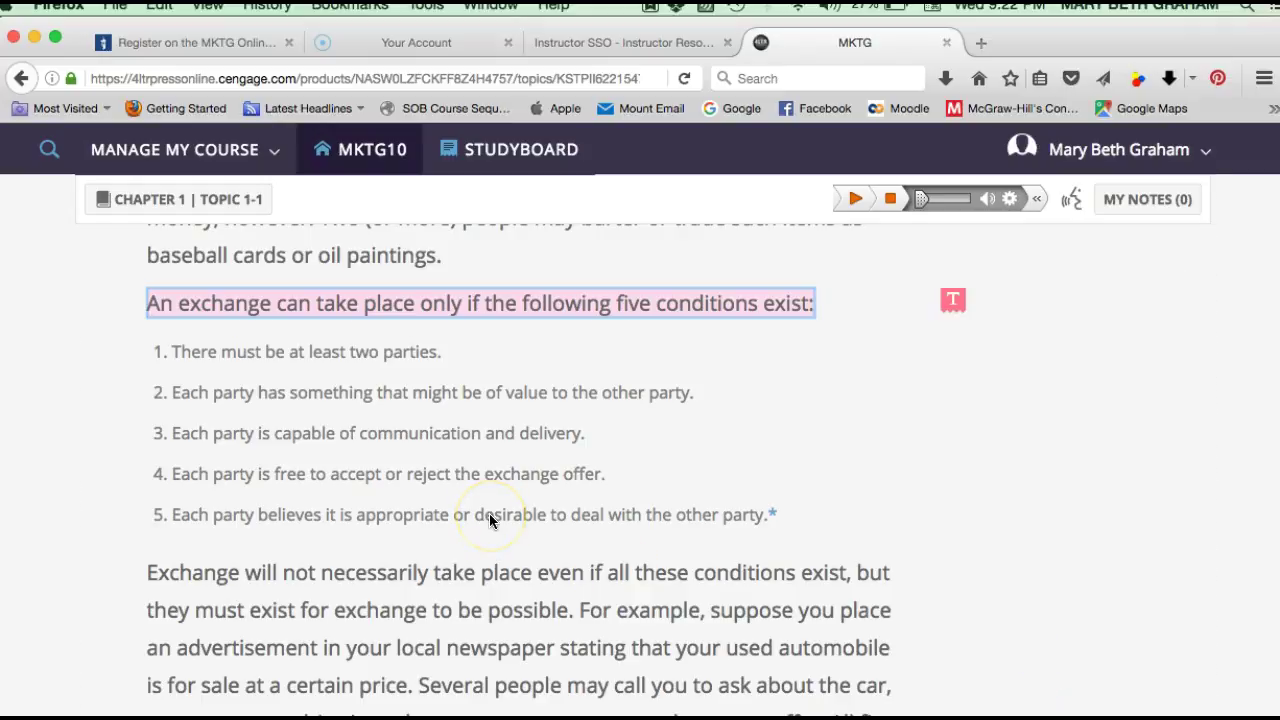
Step: Place the term "Place" in the blank beside "Delivering value" in the marketing components exhibit at the end of topic 1-1
scroll(489, 513, "down", 5)
scroll(489, 515, "down", 7)
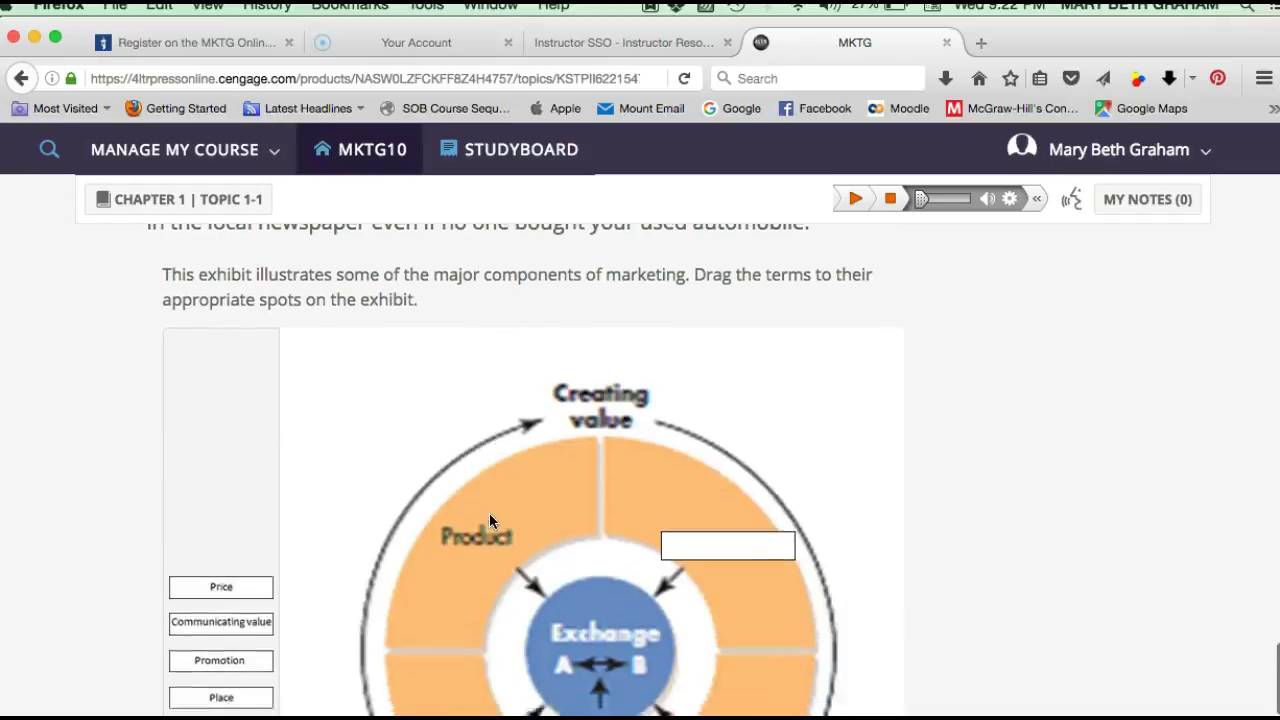
scroll(489, 520, "down", 2)
scroll(489, 520, "down", 2)
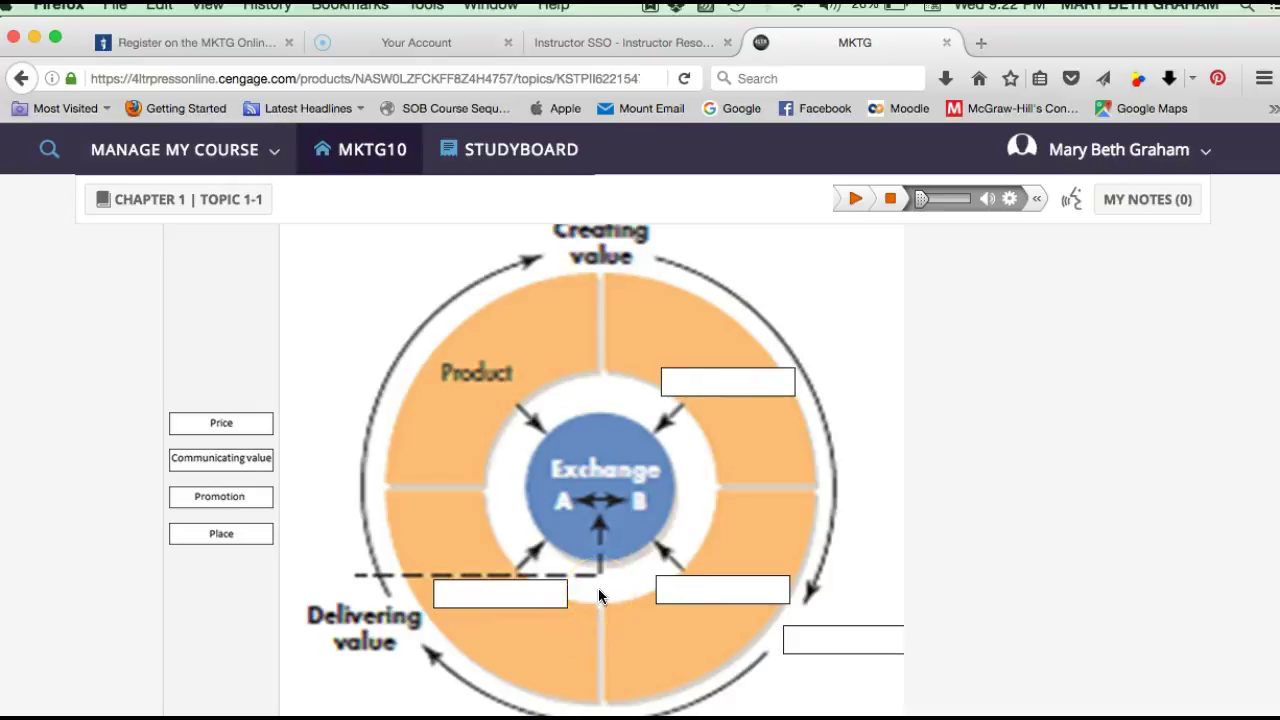
scroll(598, 596, "down", 3)
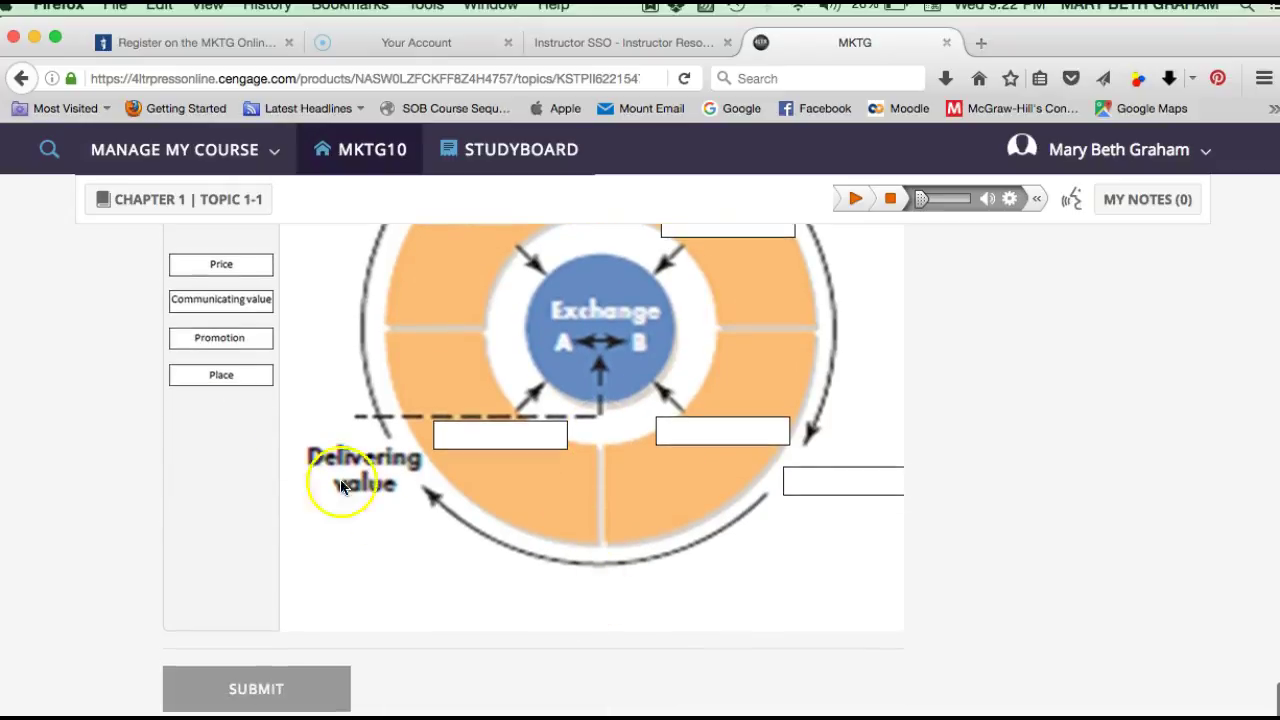
left_click_drag(231, 388, 502, 452)
scroll(502, 450, "down", 2)
left_click(323, 575)
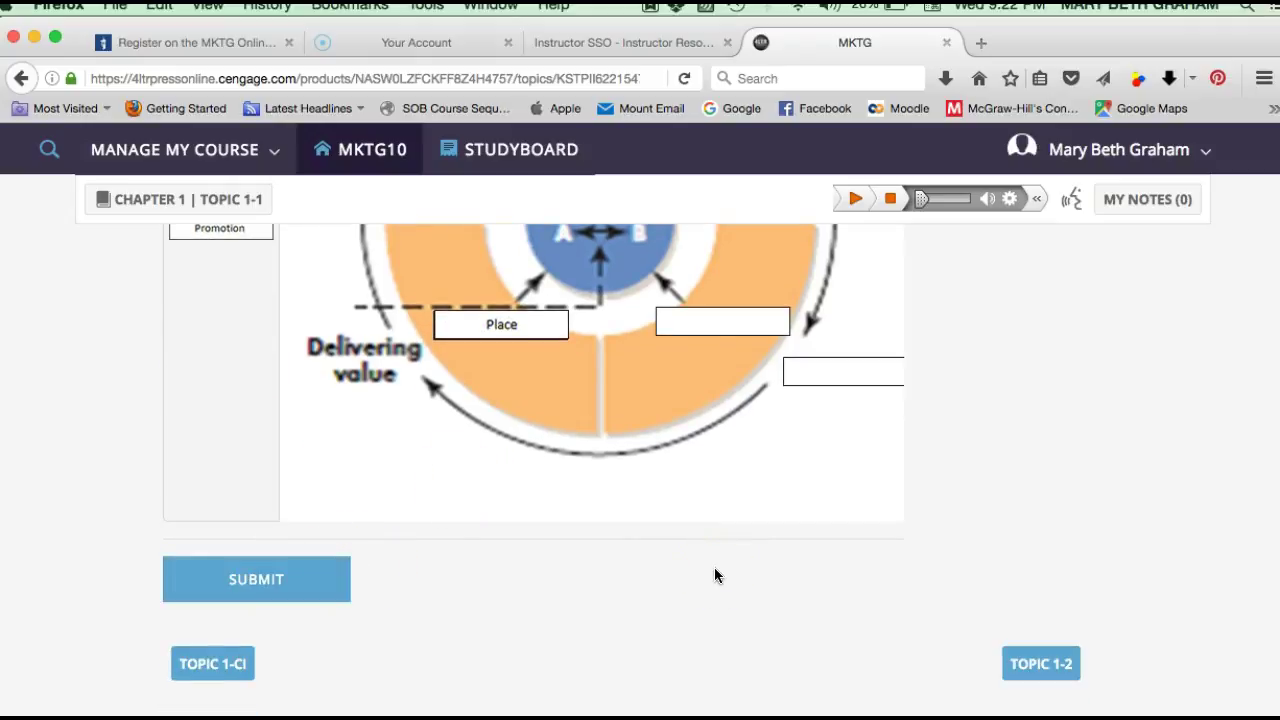
Step: Continue to topic 1-2 and briefly look over the start of its page
left_click(1044, 670)
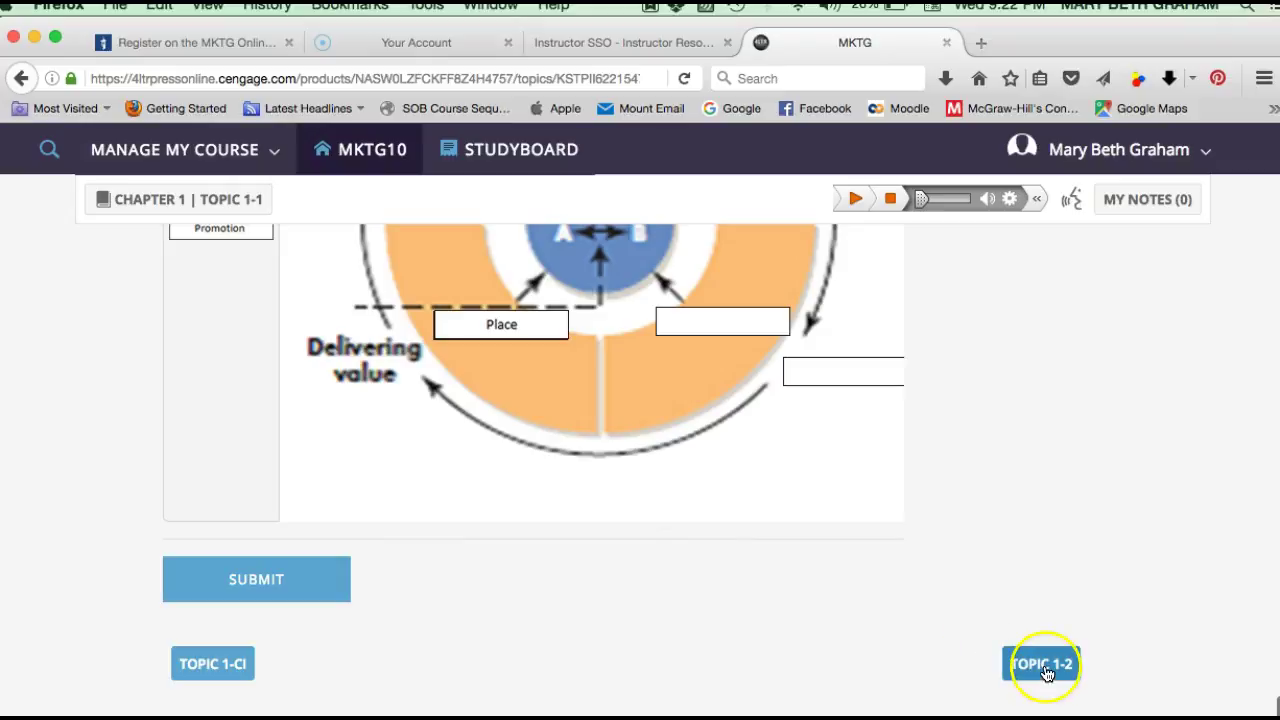
left_click(693, 637)
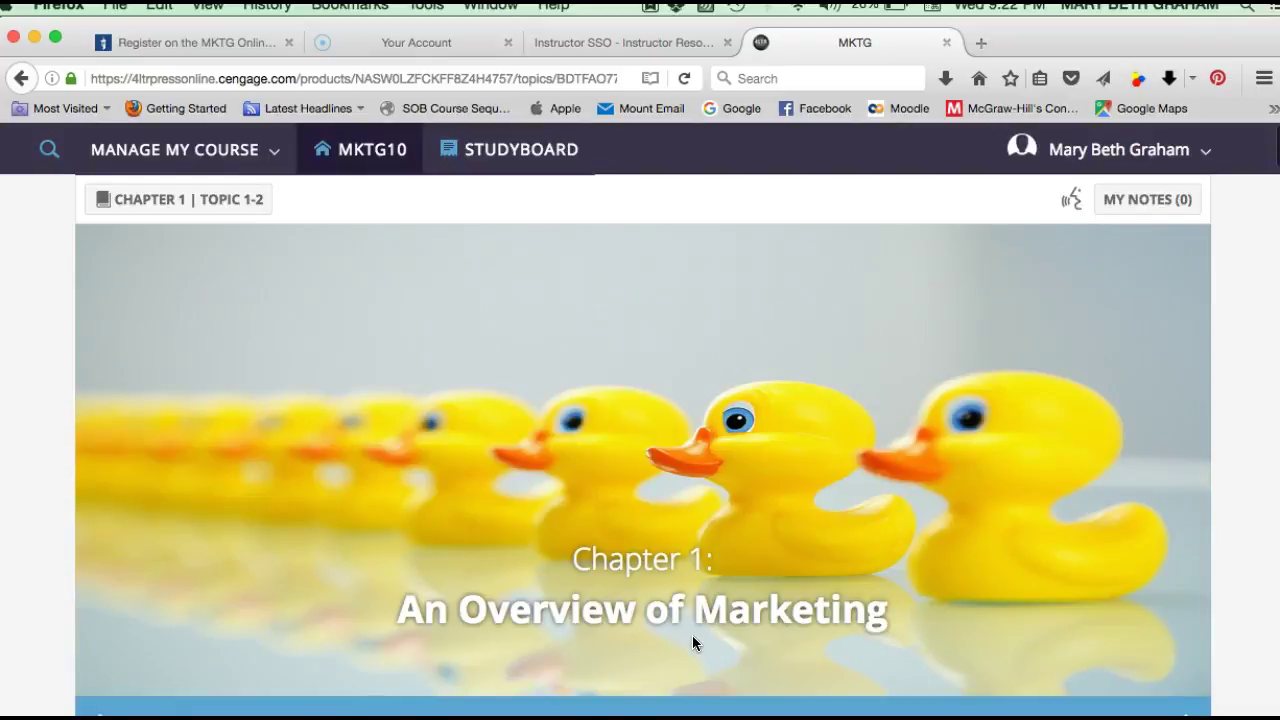
scroll(692, 643, "down", 5)
scroll(692, 643, "up", 5)
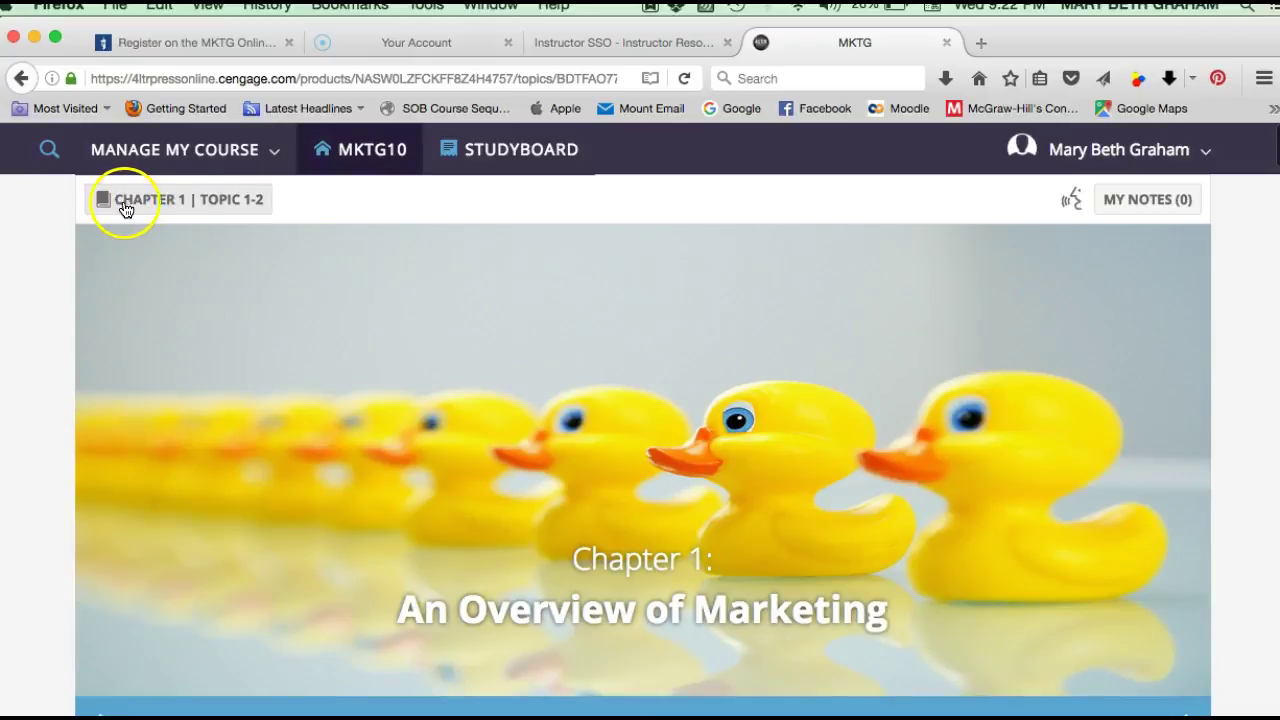
Step: Look through the Chapter 1 entries in the table of contents and open 1-CR: Chapter Review
left_click(174, 207)
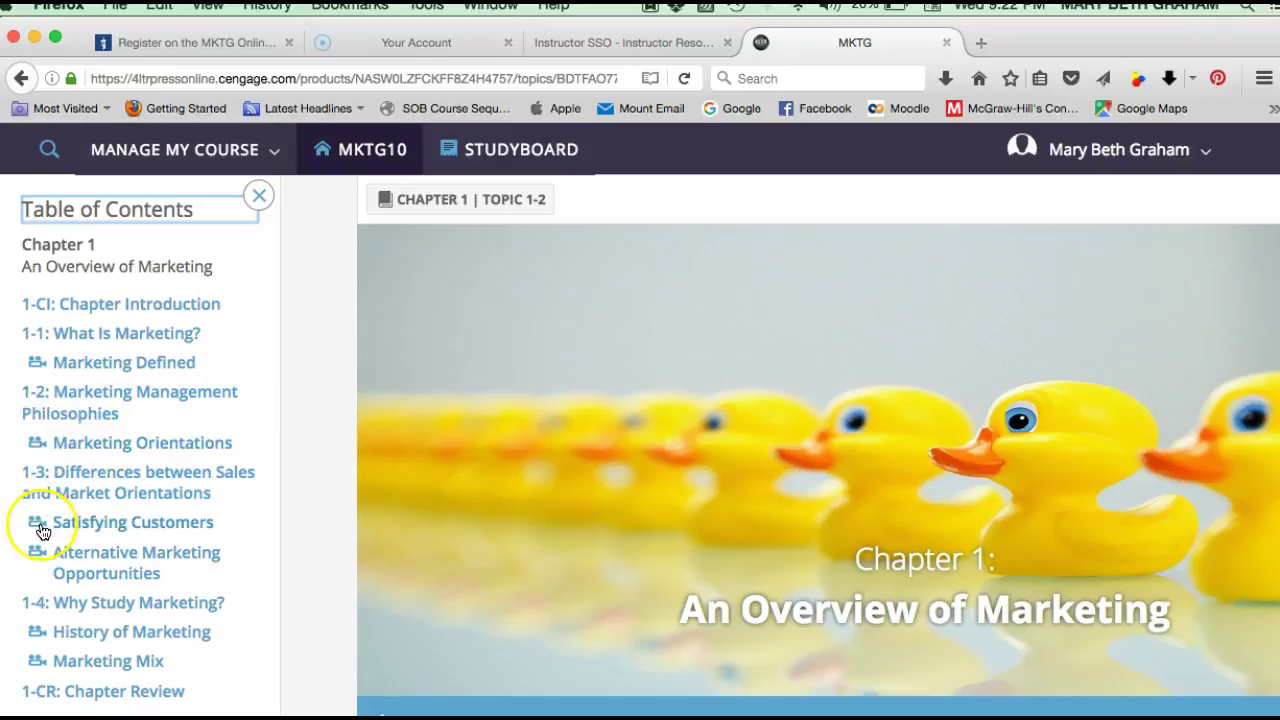
scroll(42, 530, "down", 3)
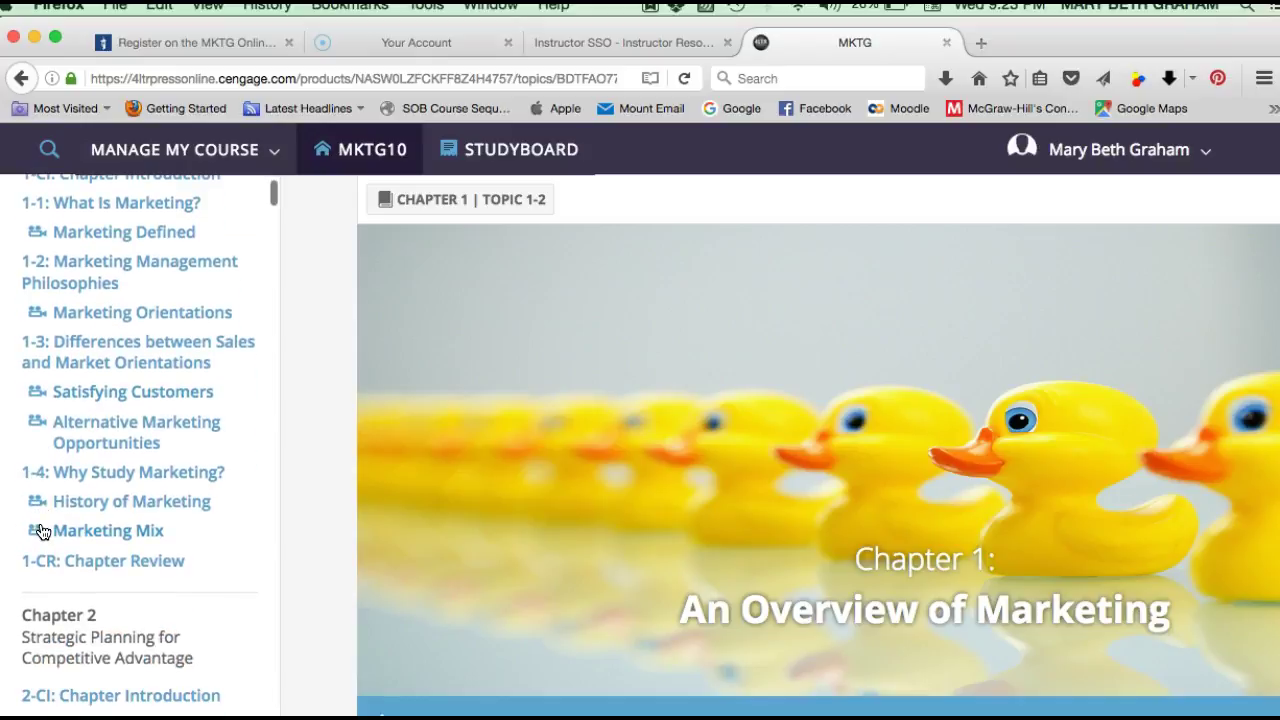
left_click(66, 562)
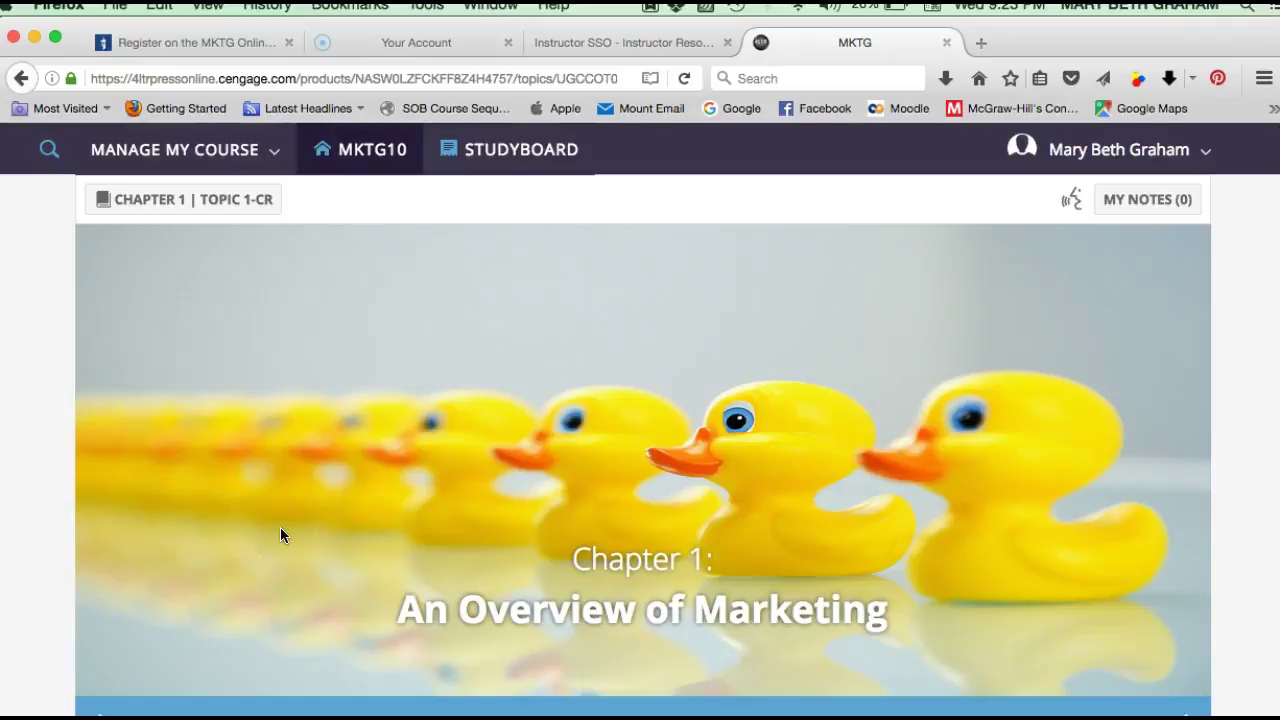
Step: Examine the Chapter 1 review's key concepts, key terms and Company Trading Card section, and return to its heading
scroll(280, 535, "down", 10)
scroll(280, 535, "down", 3)
left_click(339, 513)
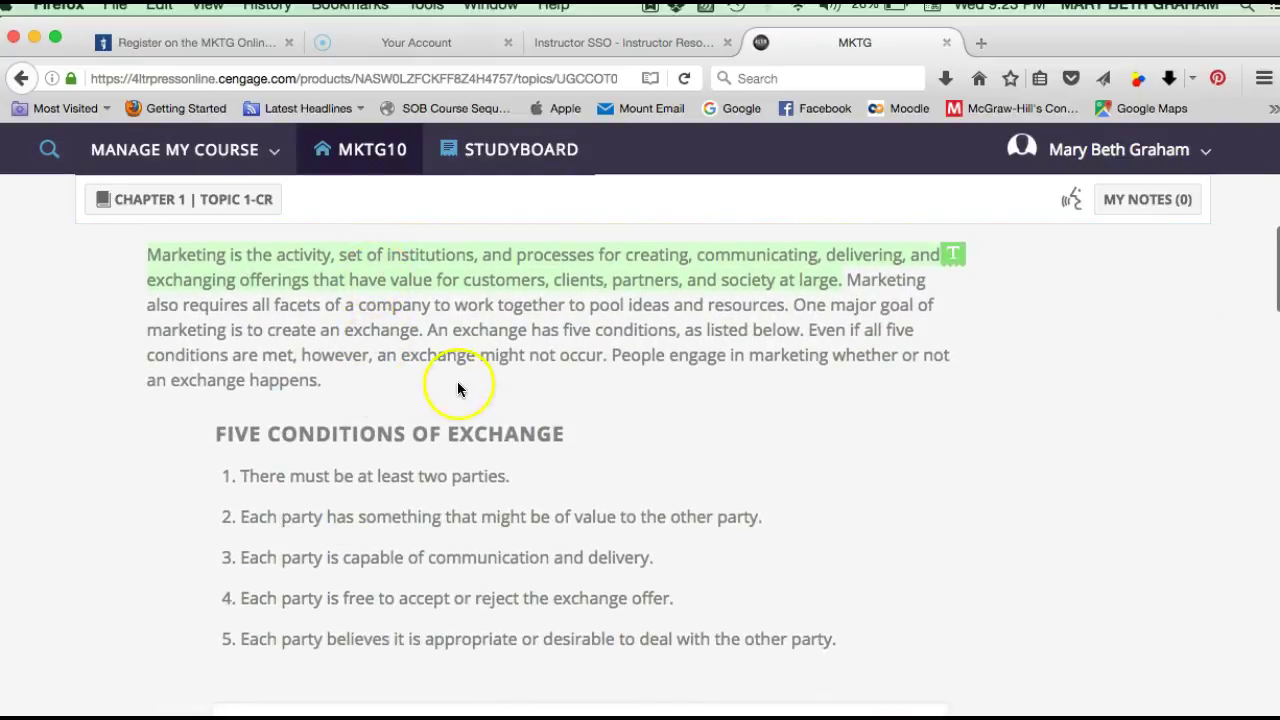
scroll(459, 390, "down", 10)
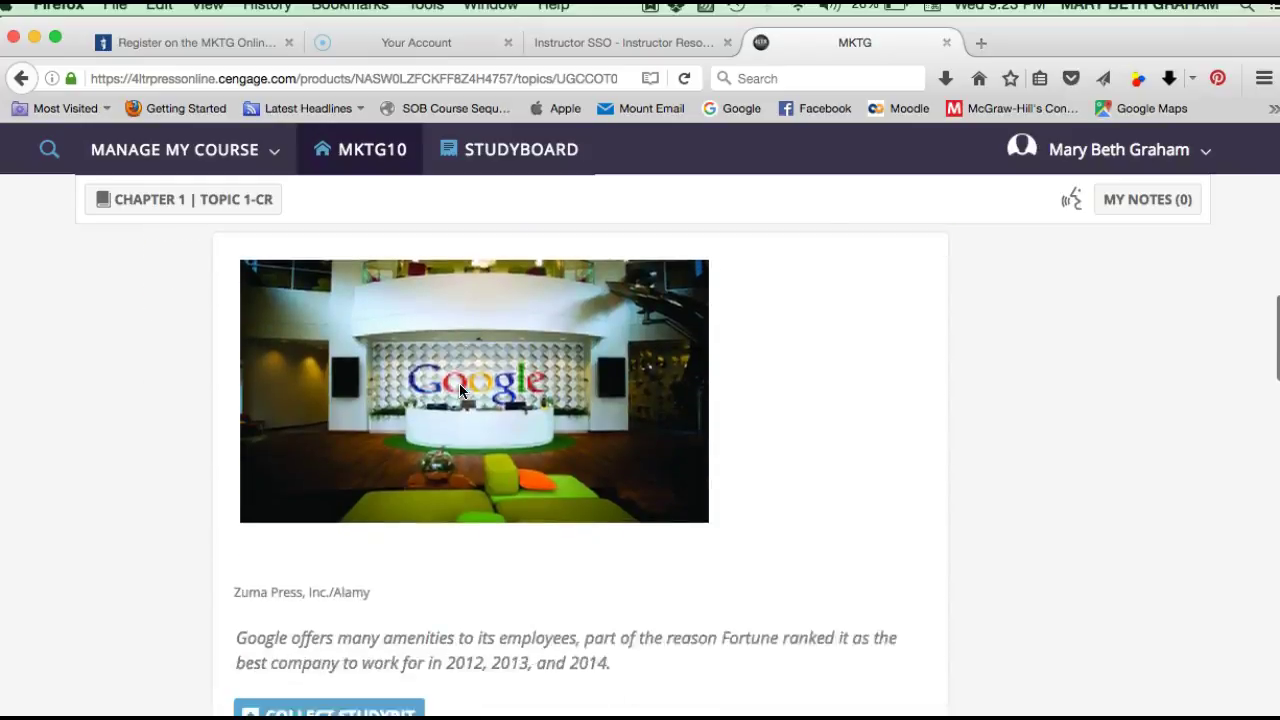
scroll(459, 390, "down", 8)
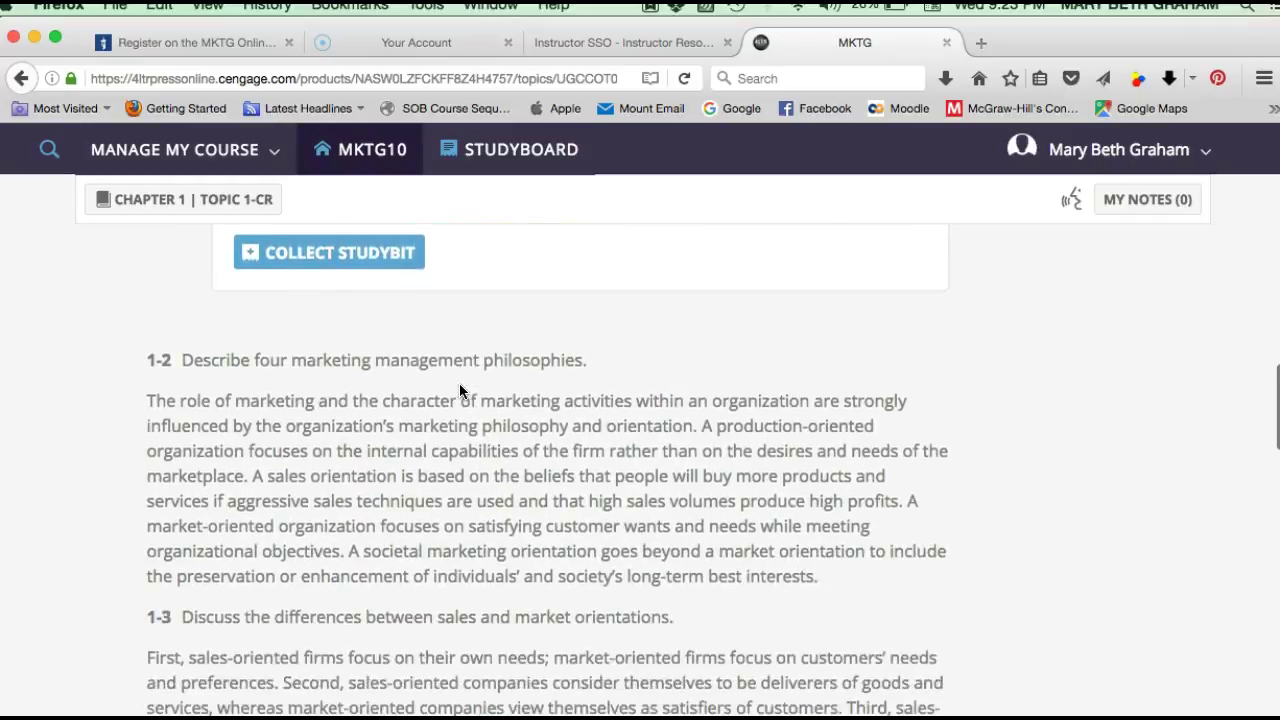
scroll(459, 391, "down", 18)
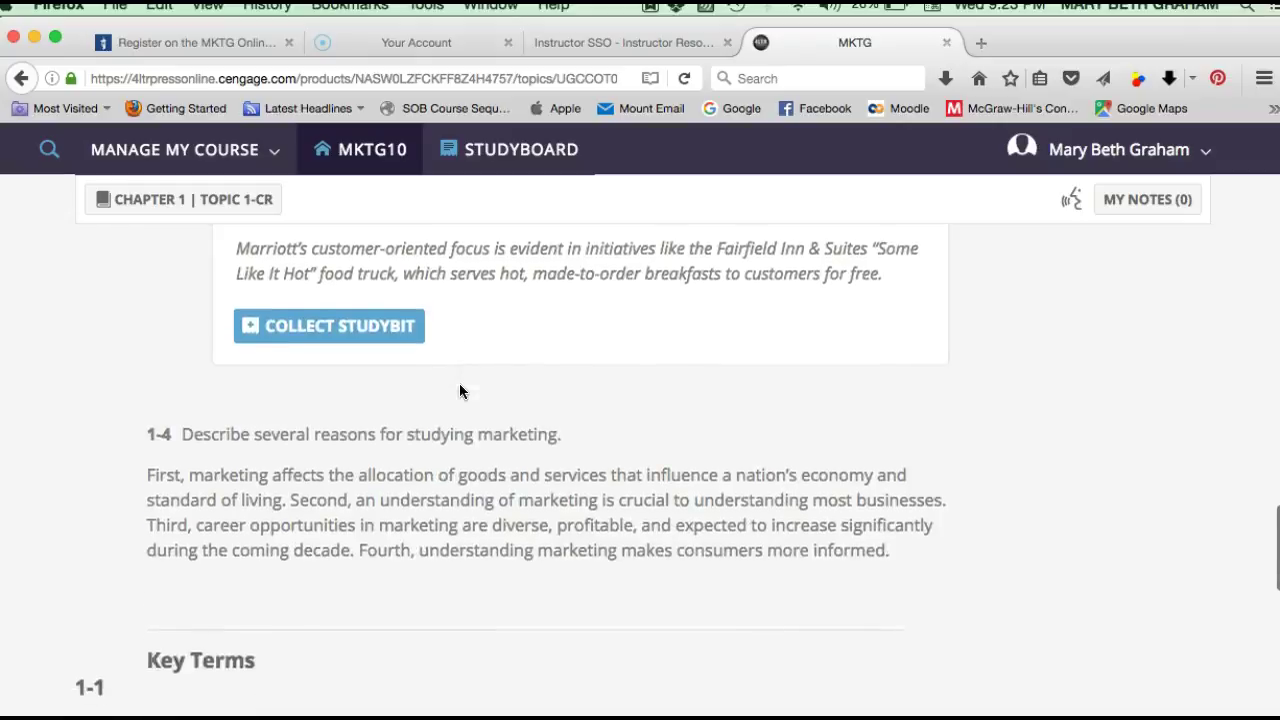
scroll(459, 391, "down", 3)
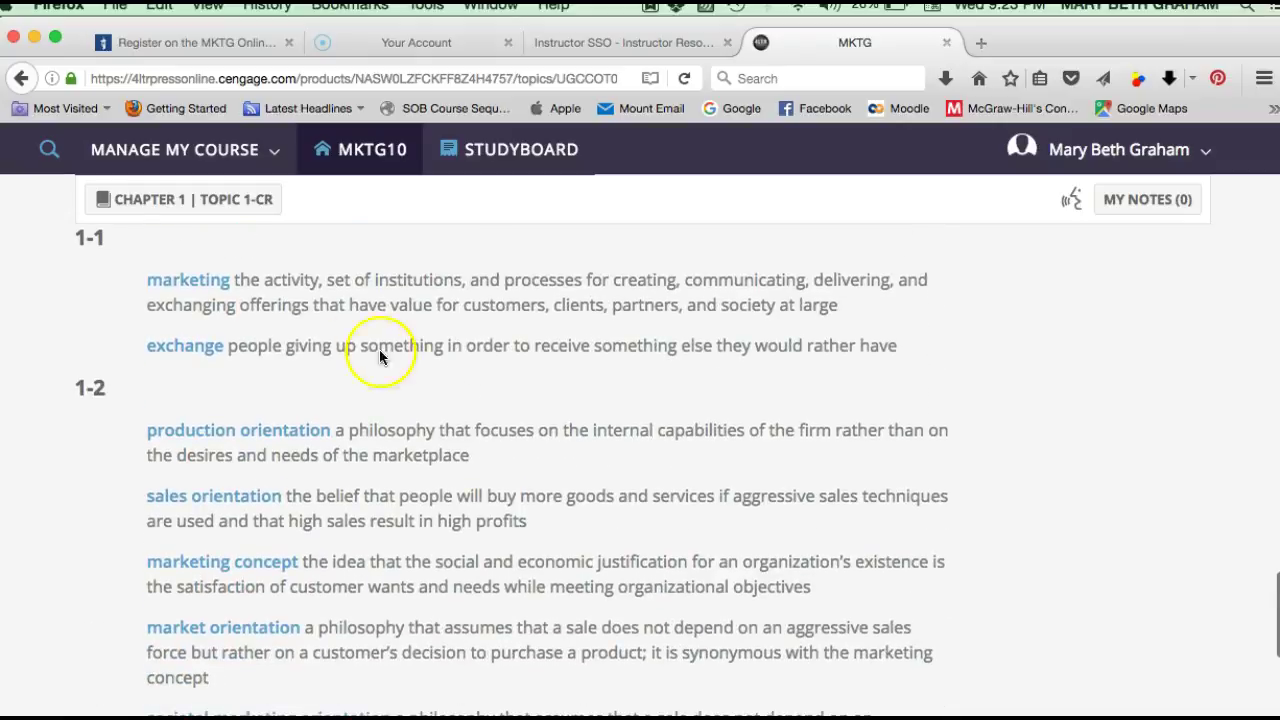
scroll(186, 520, "down", 16)
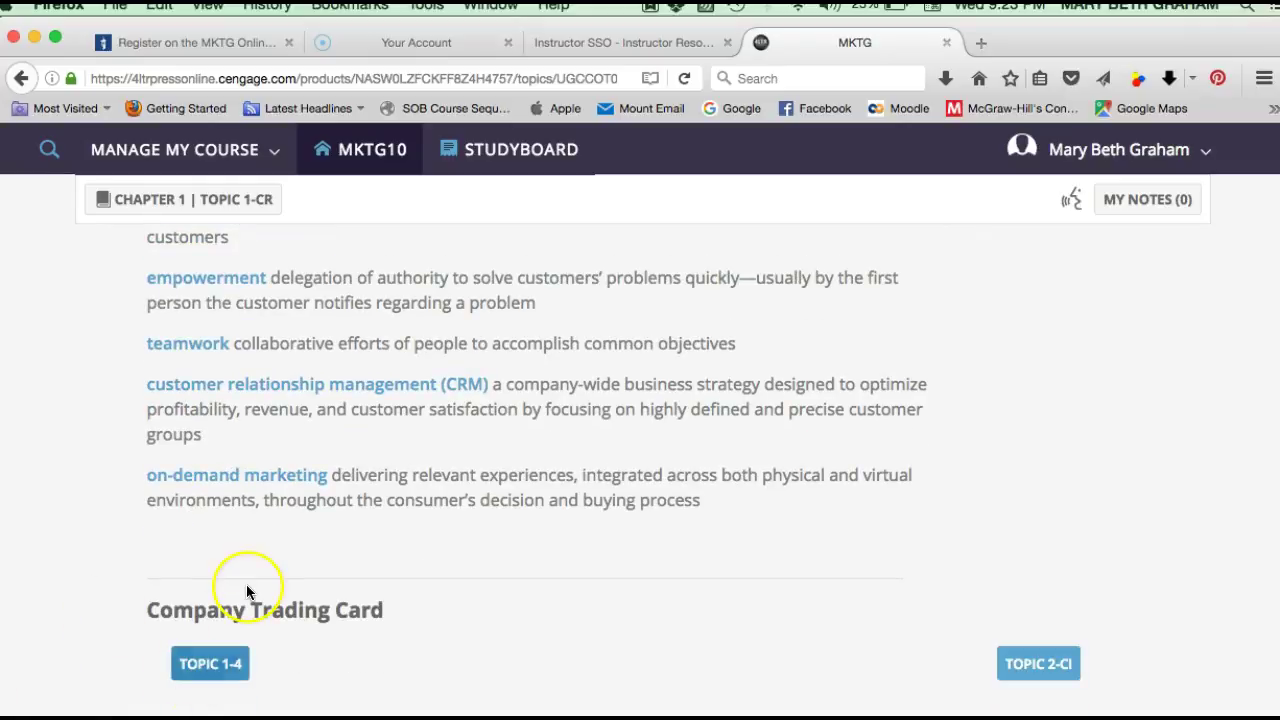
scroll(248, 592, "up", 20)
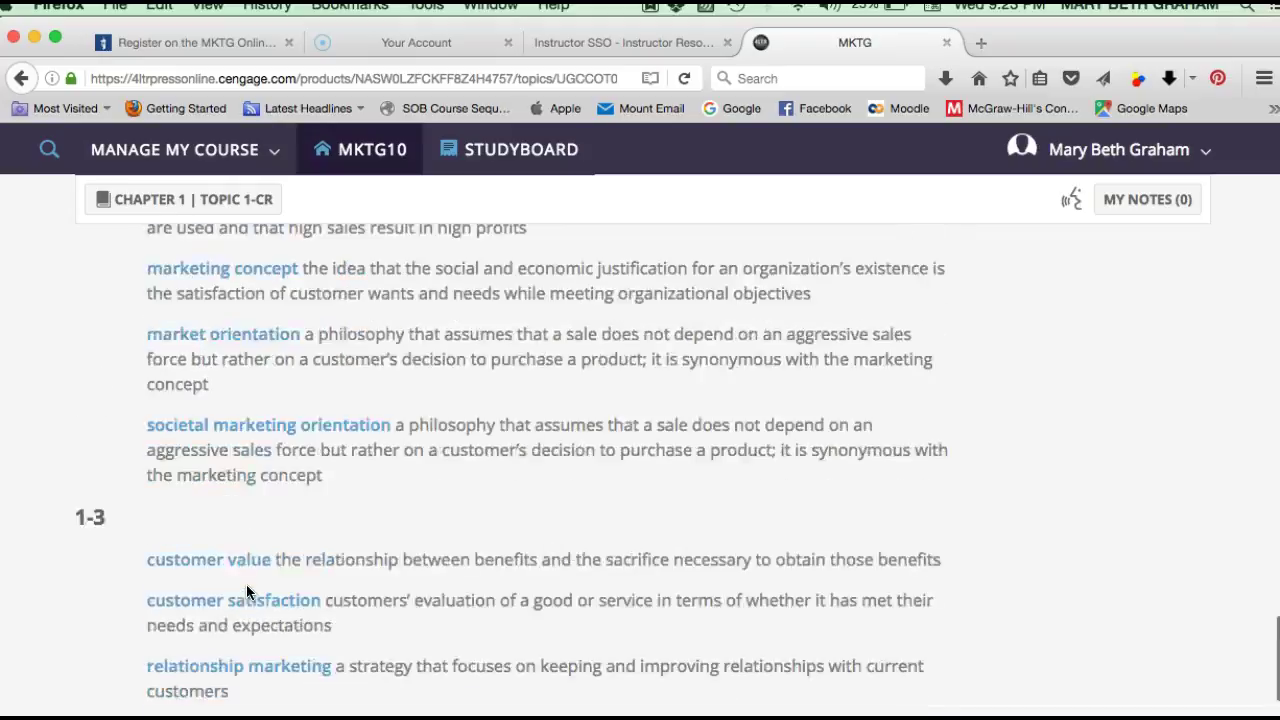
scroll(248, 592, "up", 20)
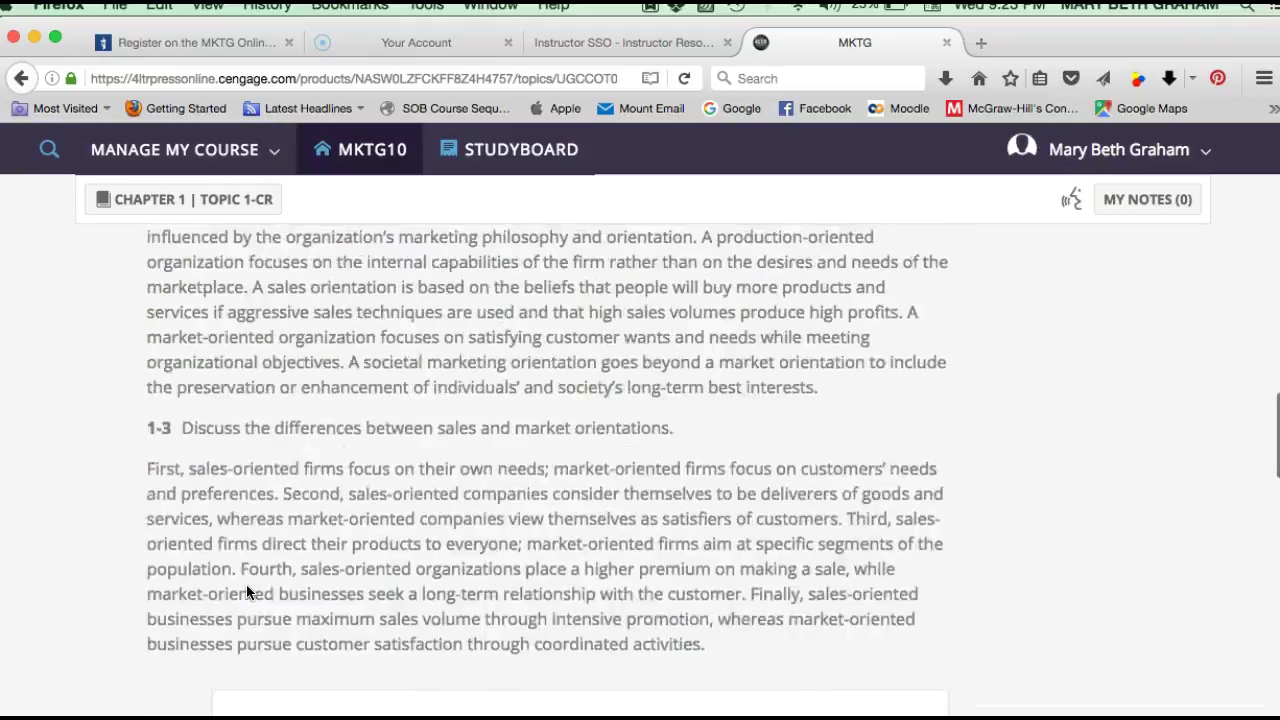
scroll(249, 592, "up", 15)
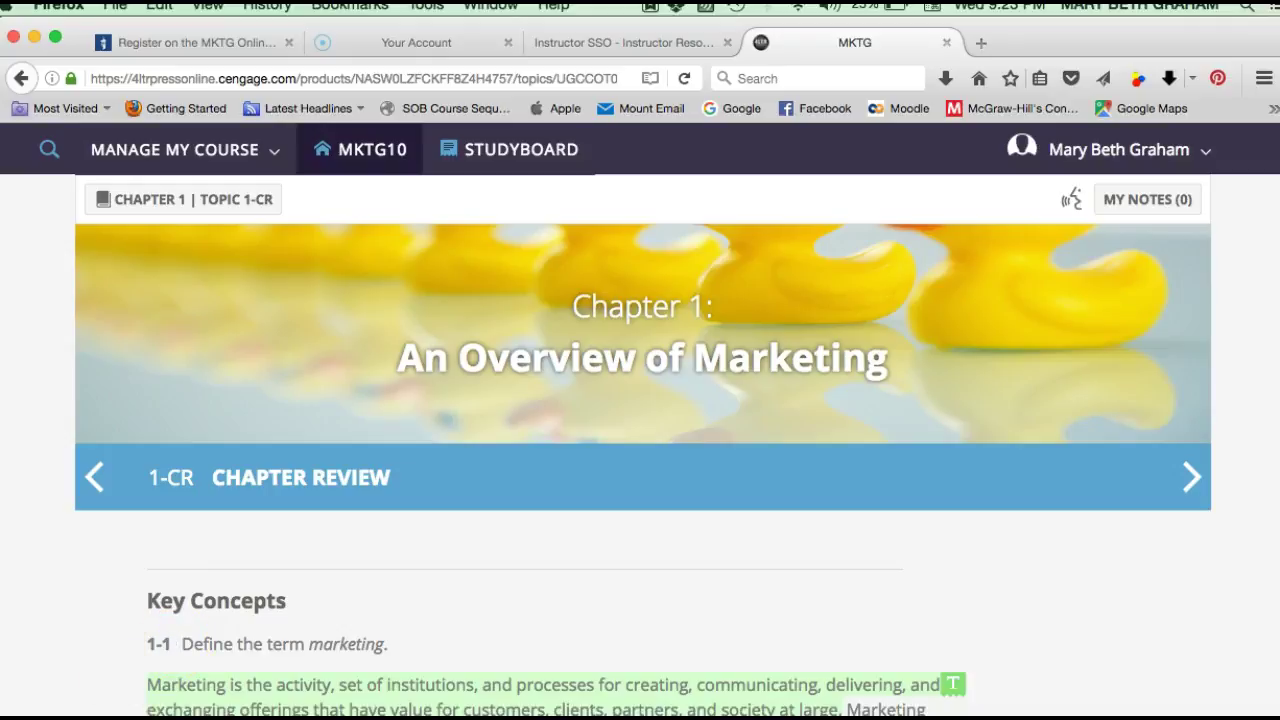
Step: Open the StudyBoard, dismiss the practice quiz and filter tips, and look over the StudyBits collected for Chapter 1
key("super+Tab")
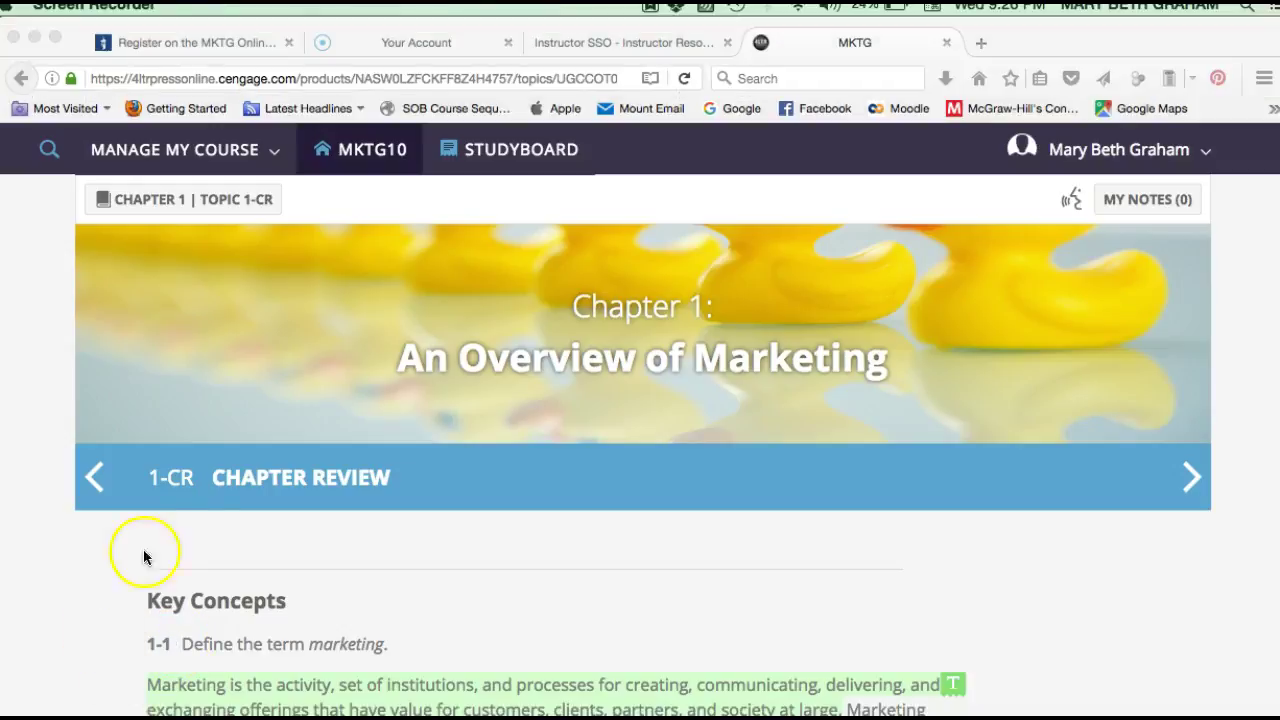
left_click(505, 163)
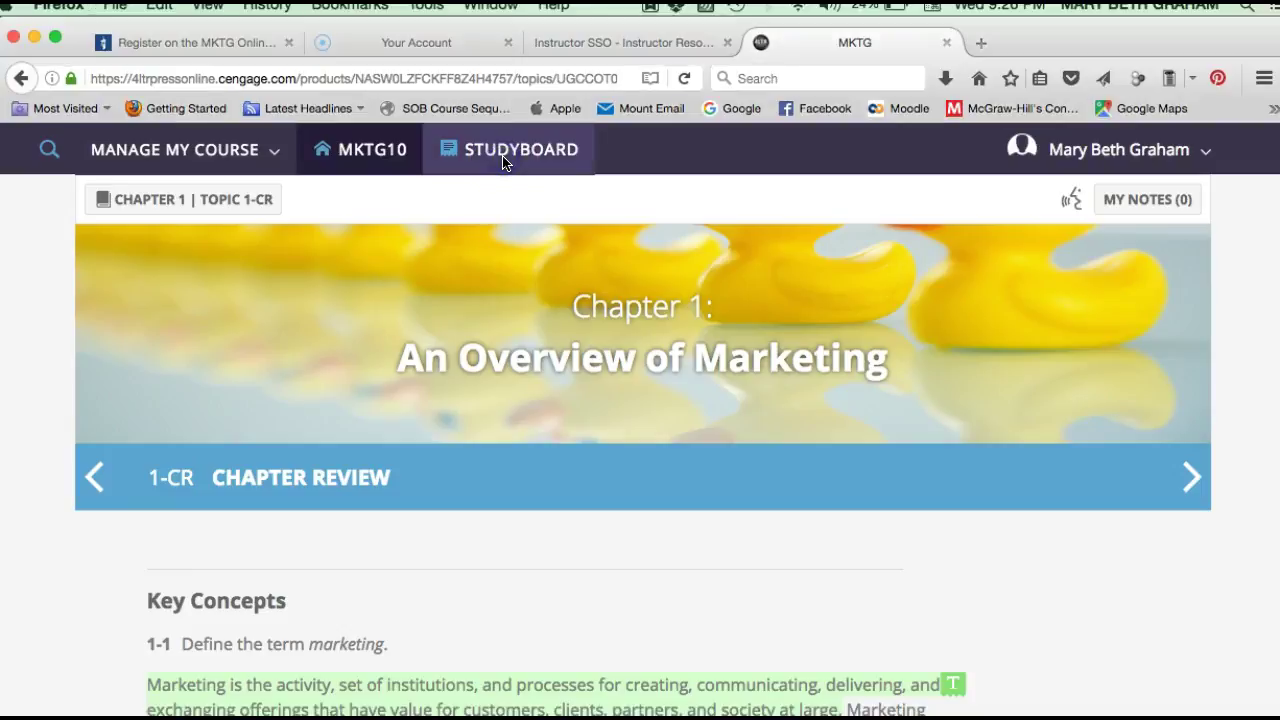
left_click(505, 160)
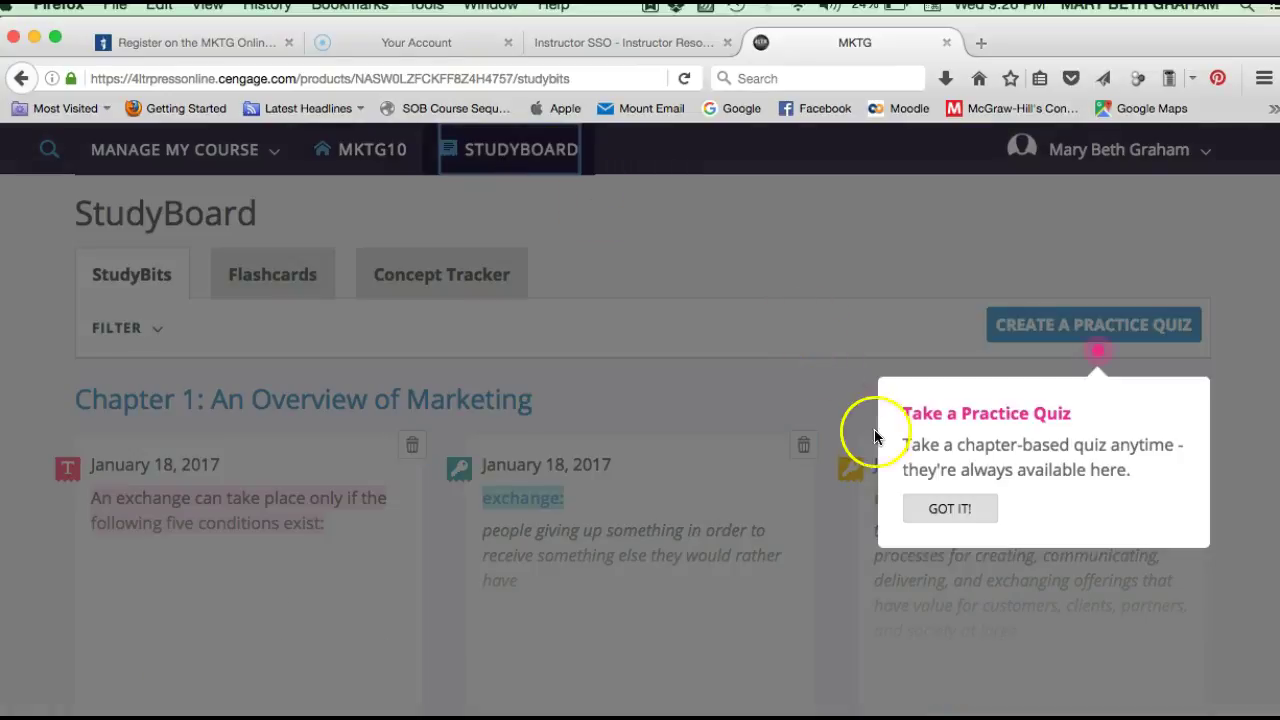
left_click(947, 512)
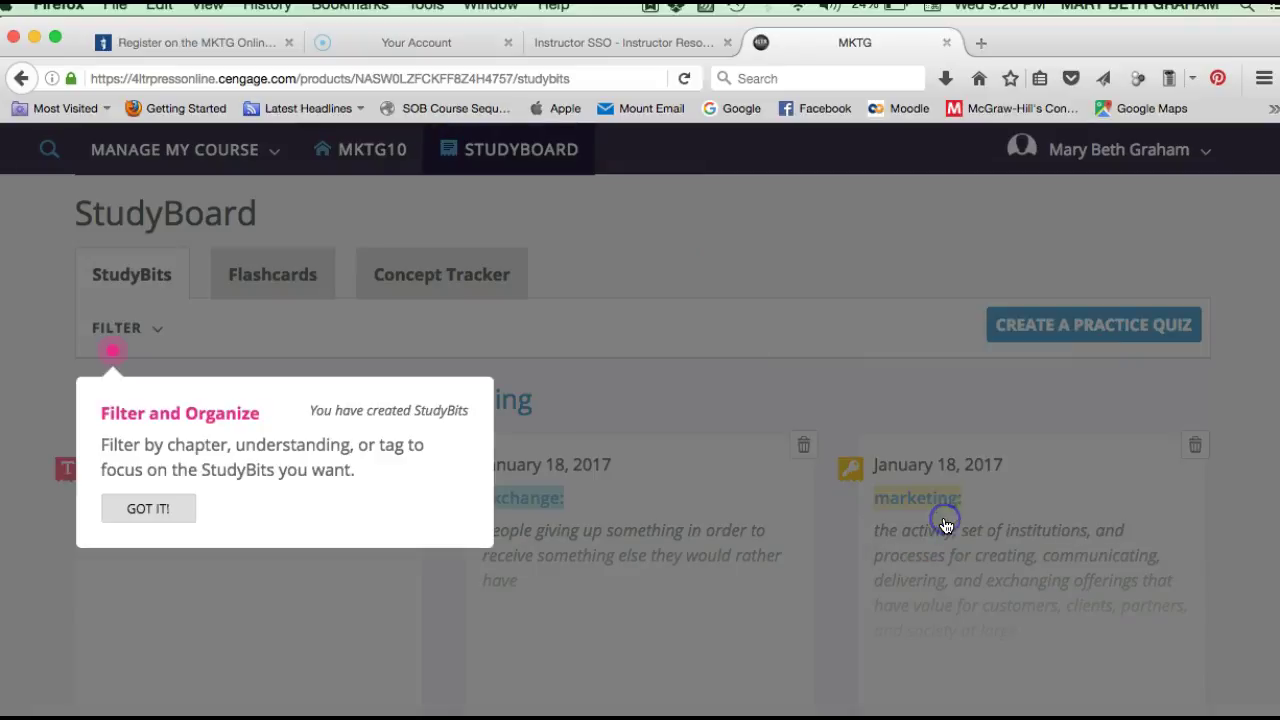
left_click(150, 510)
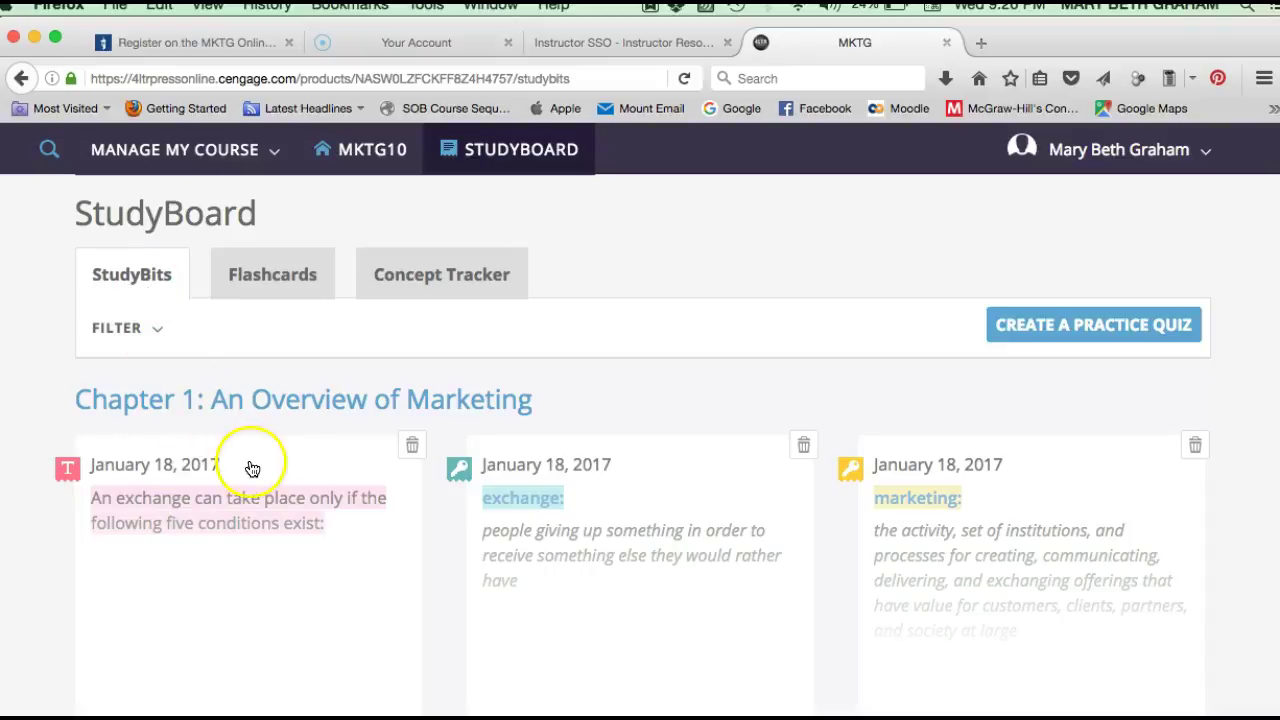
scroll(731, 586, "down", 3)
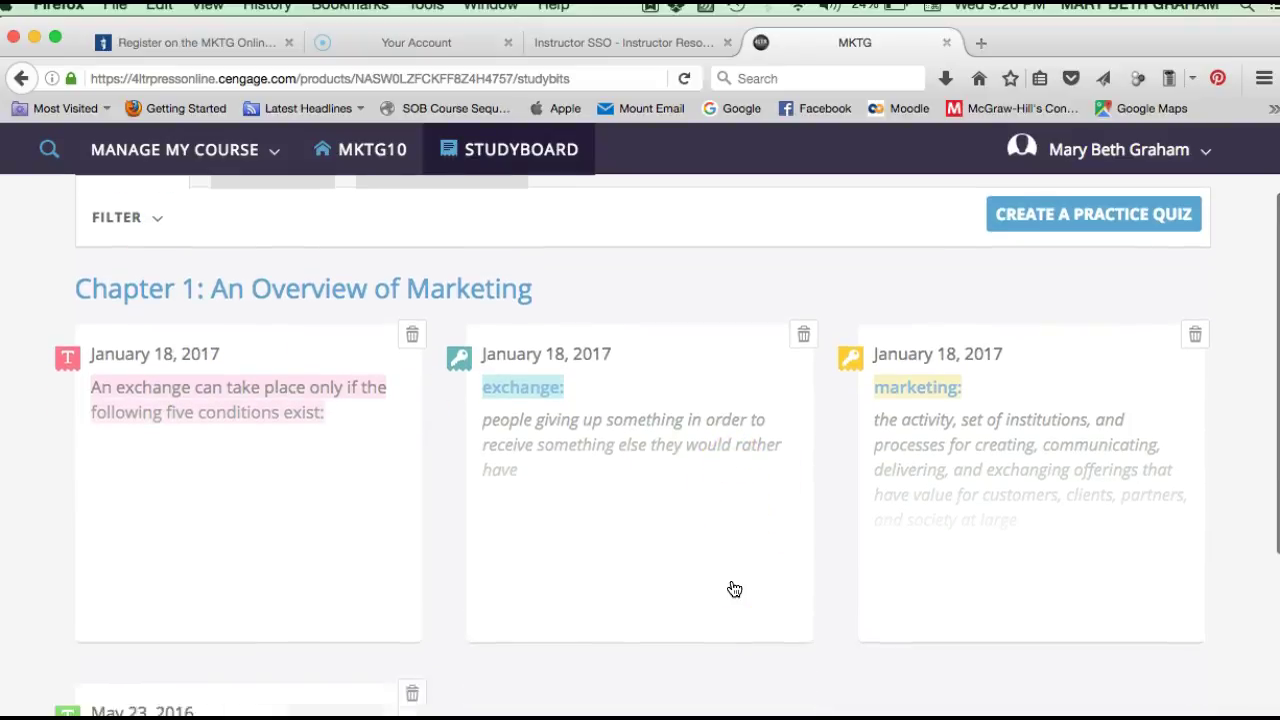
Step: Look through the Chapter 1 StudyBits, open the exchange StudyBit to examine its notes, tags and rating options, and close it
scroll(734, 589, "down", 6)
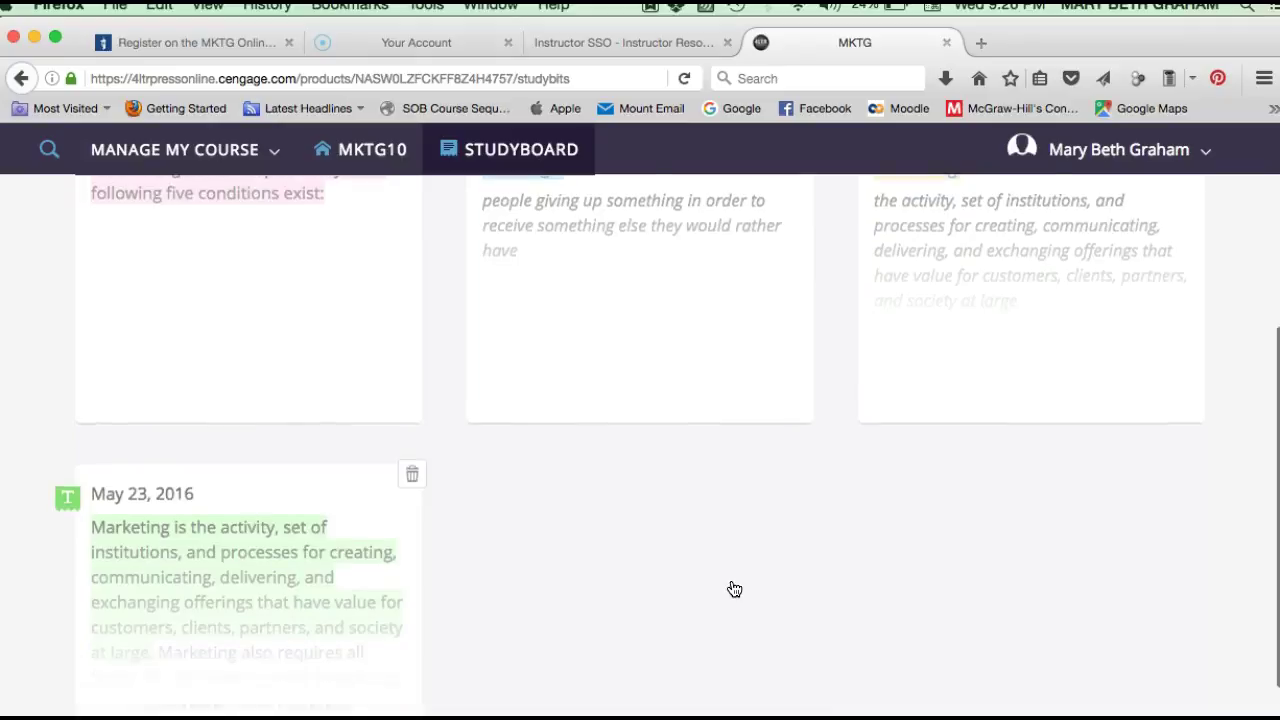
left_click(457, 453)
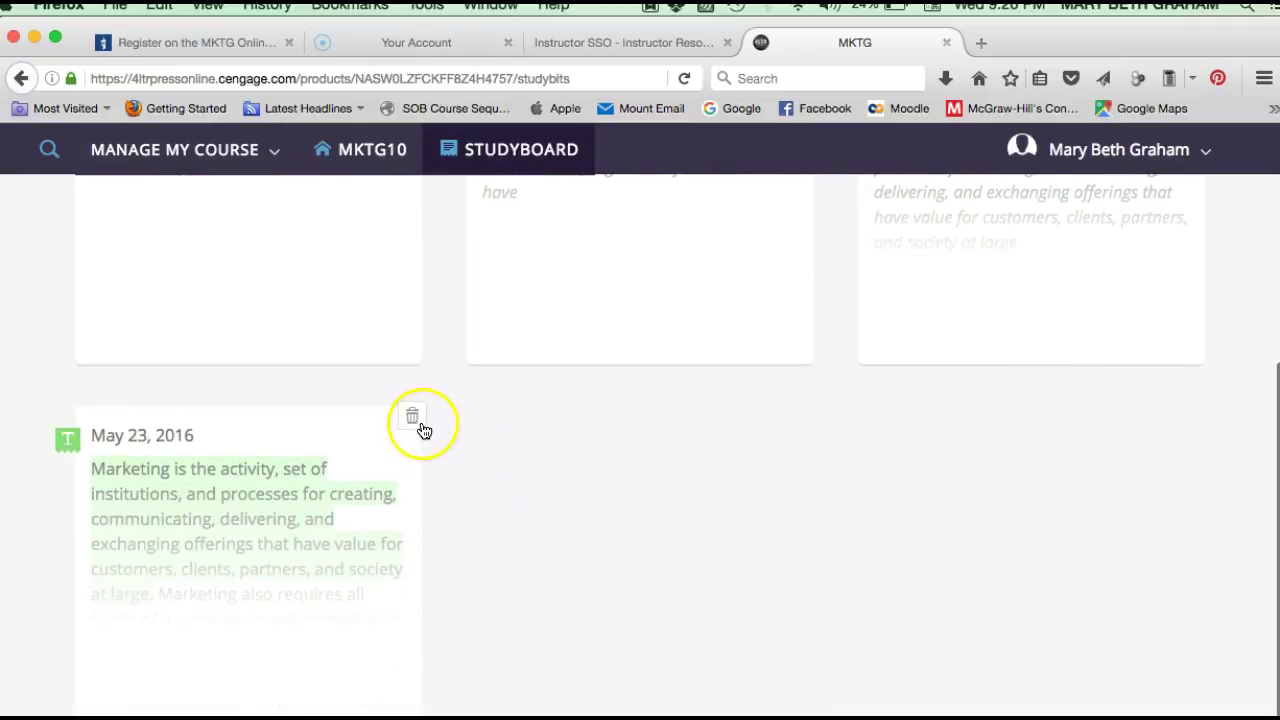
scroll(469, 507, "up", 6)
left_click(543, 463)
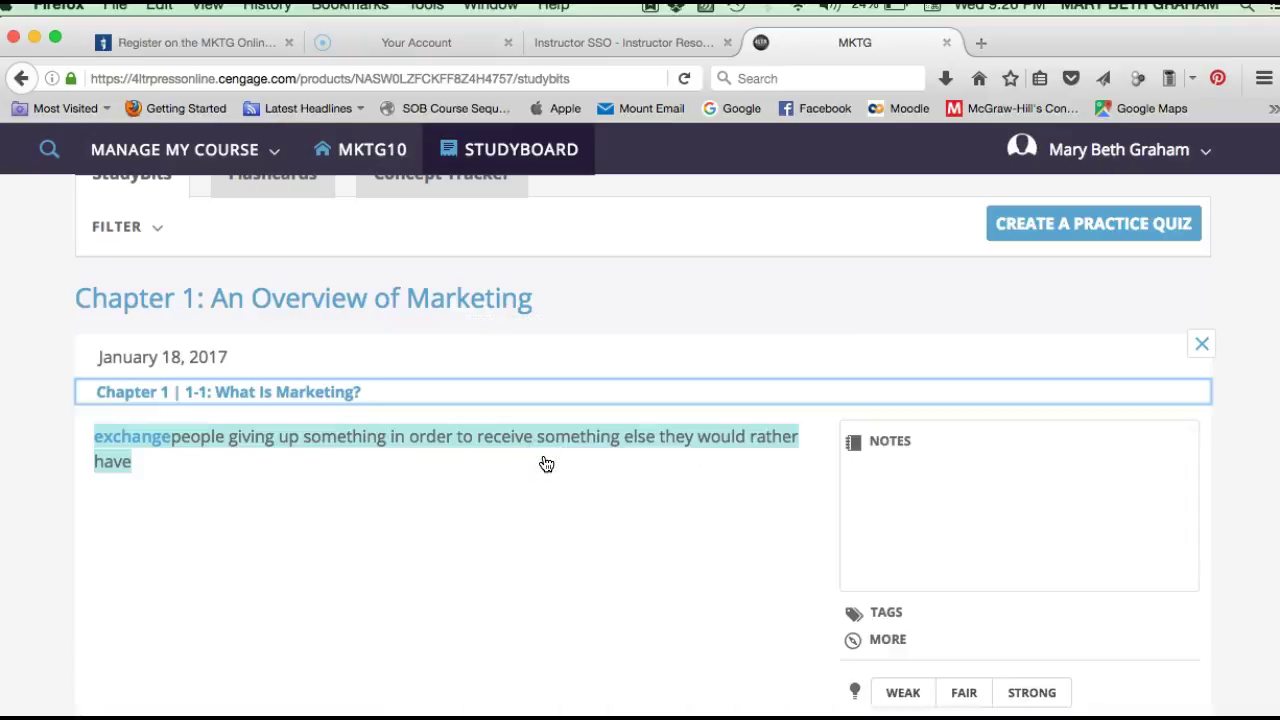
scroll(546, 464, "down", 2)
scroll(546, 464, "up", 3)
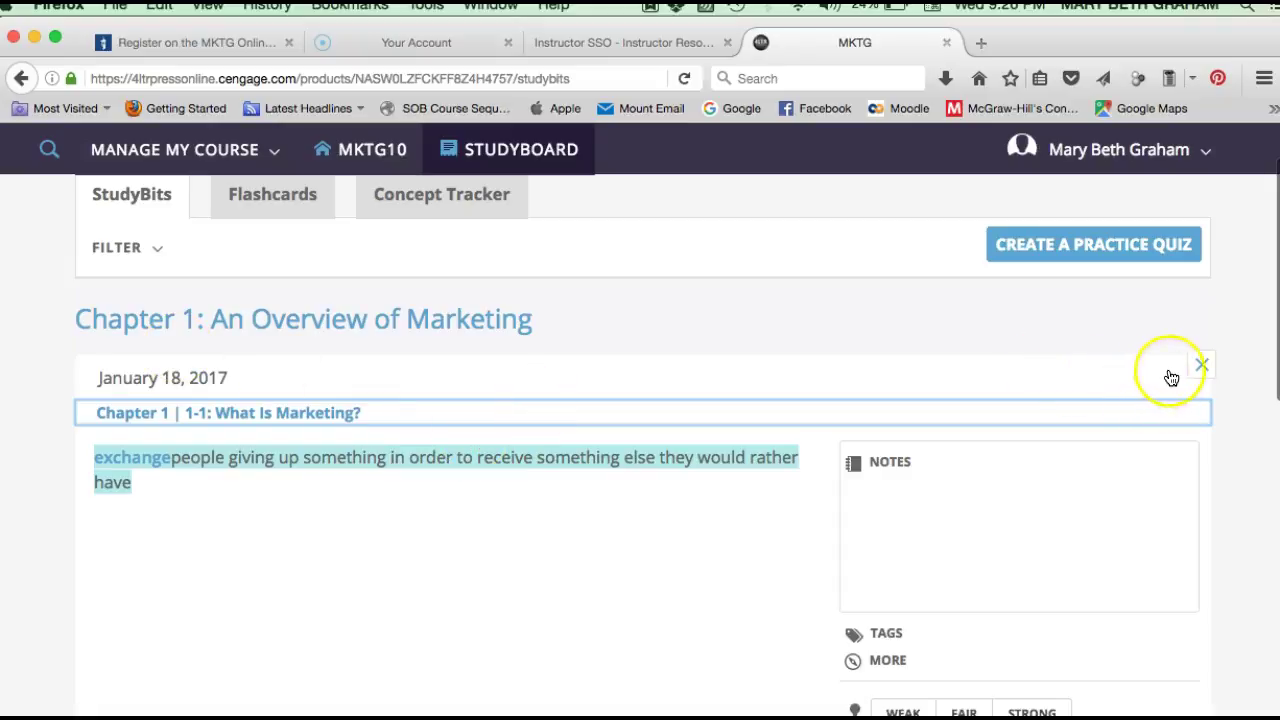
left_click(1201, 366)
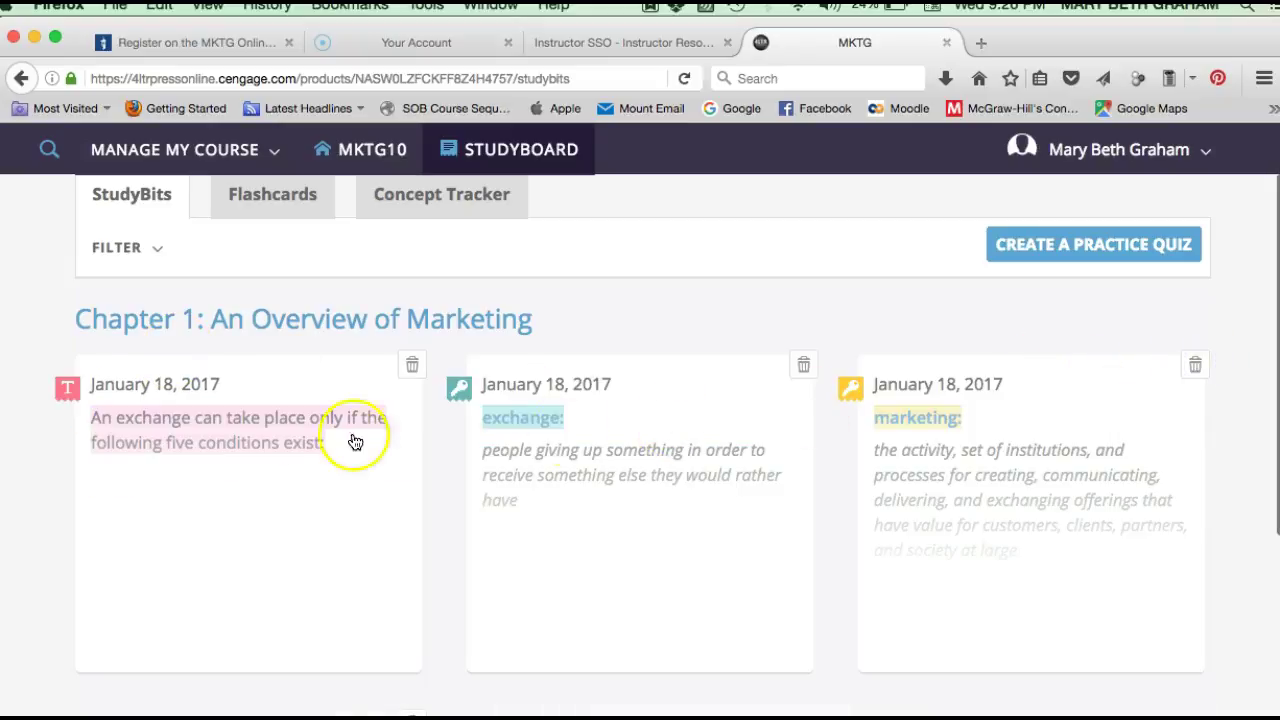
scroll(300, 434, "up", 2)
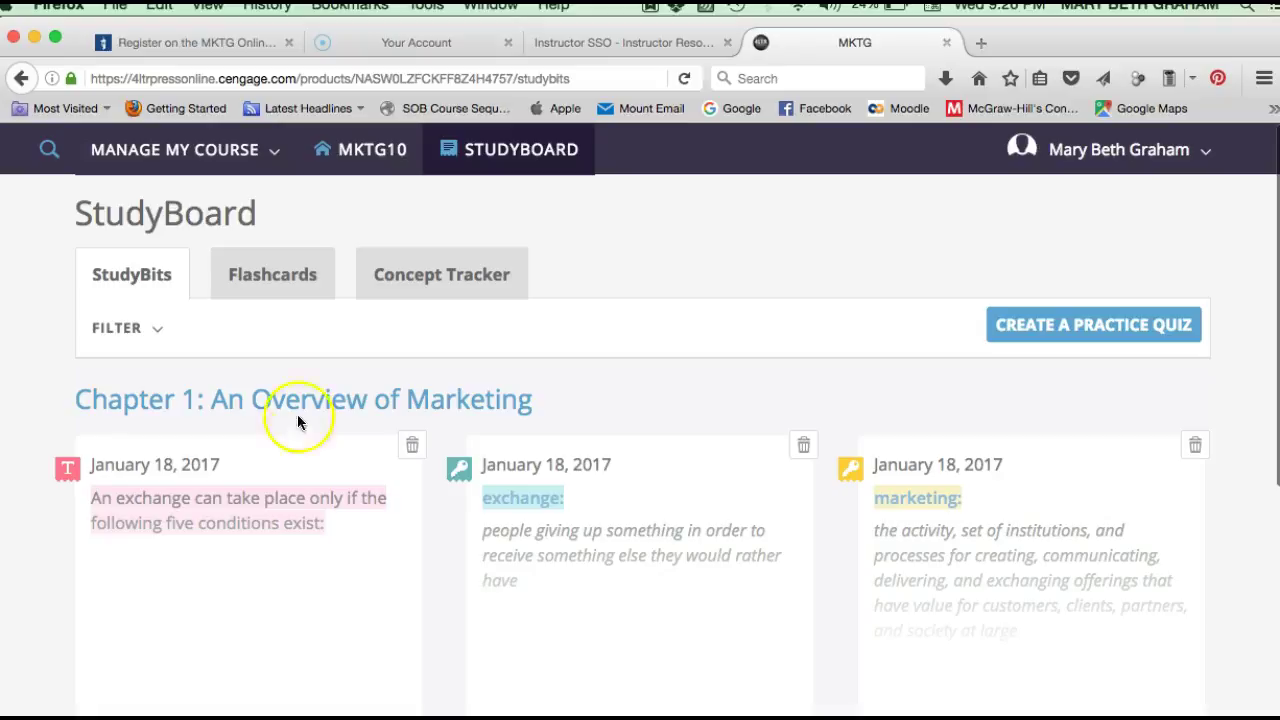
Step: Open the flashcard deck for review, flip the 80/20 principle card to its definition and back, and exit the review
left_click(275, 290)
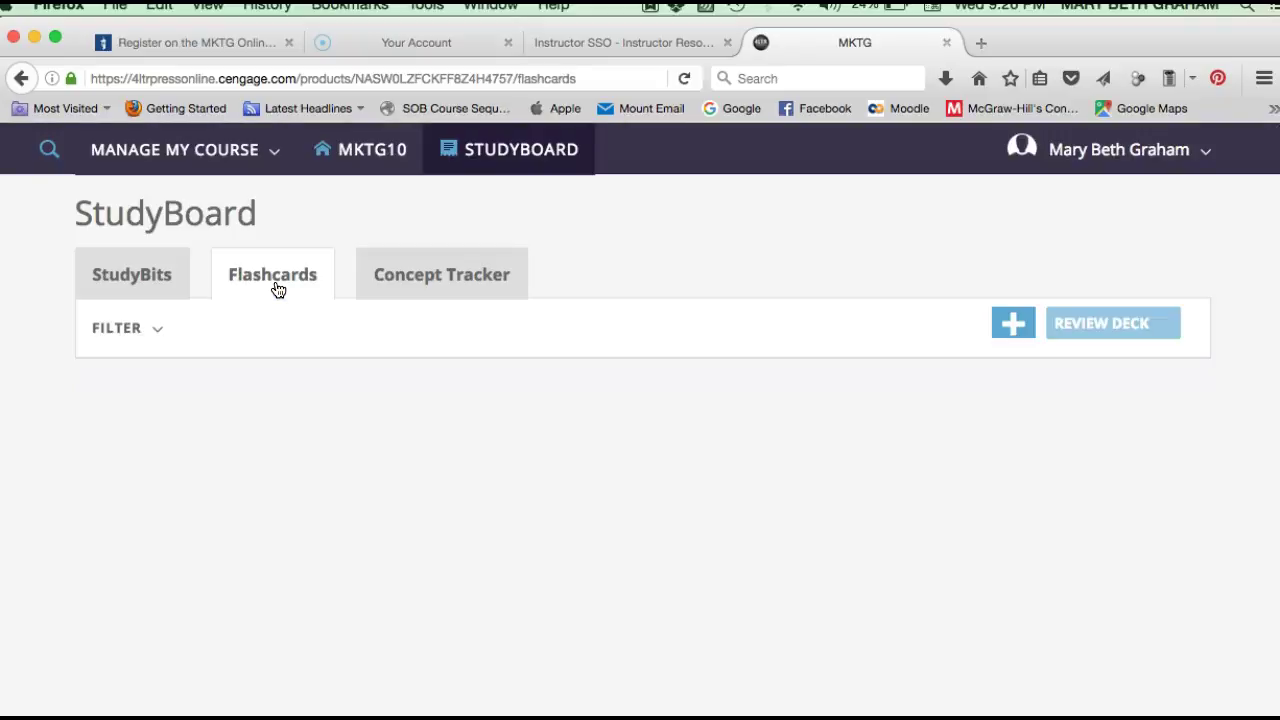
left_click(1088, 328)
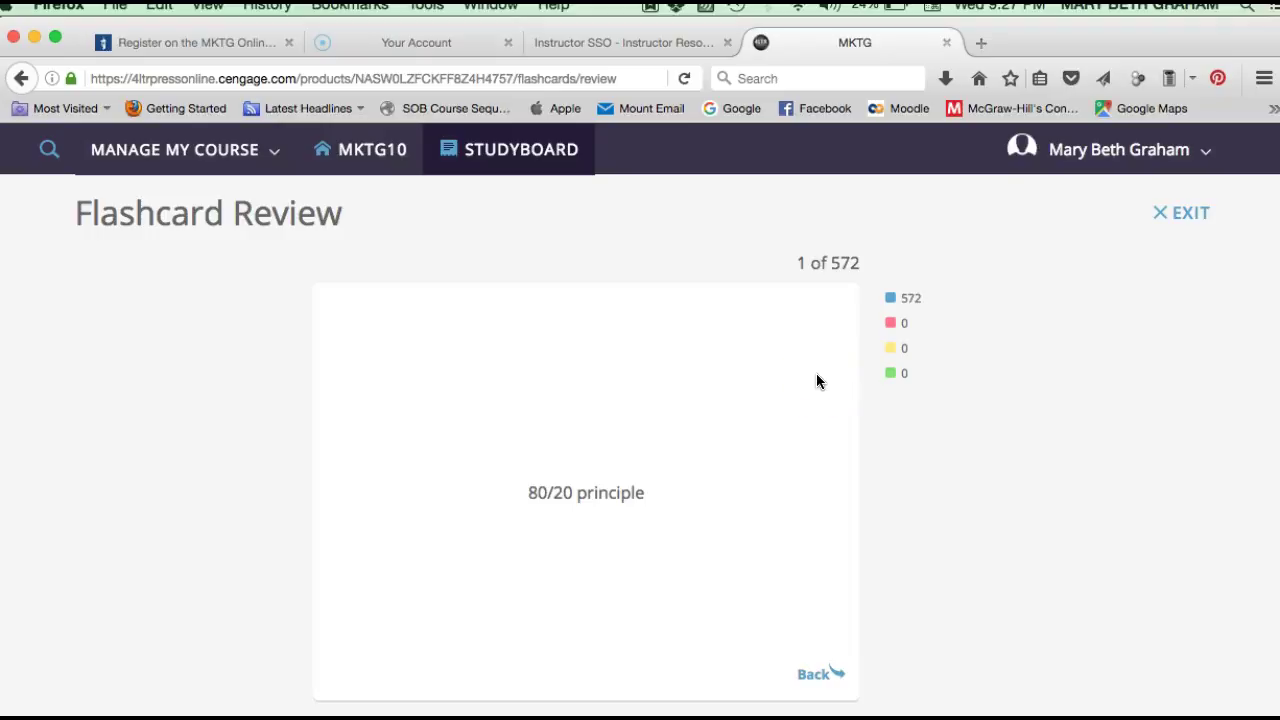
left_click(581, 496)
left_click(813, 674)
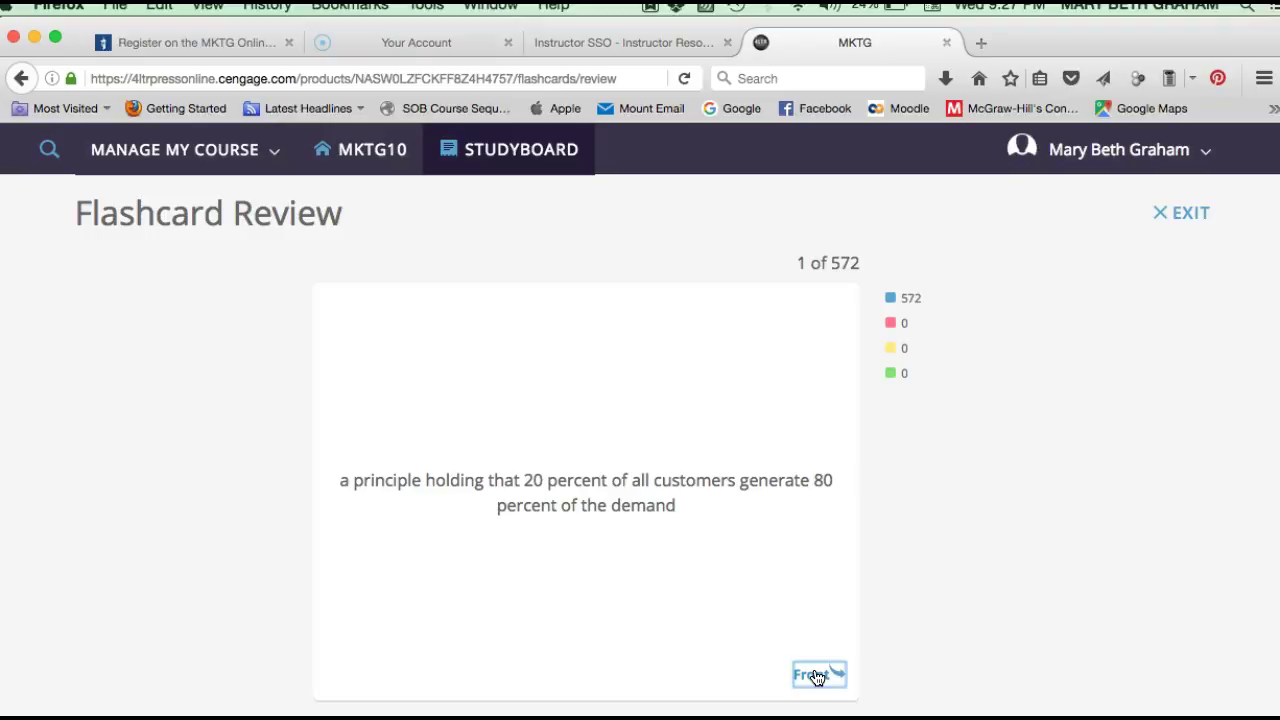
left_click(817, 676)
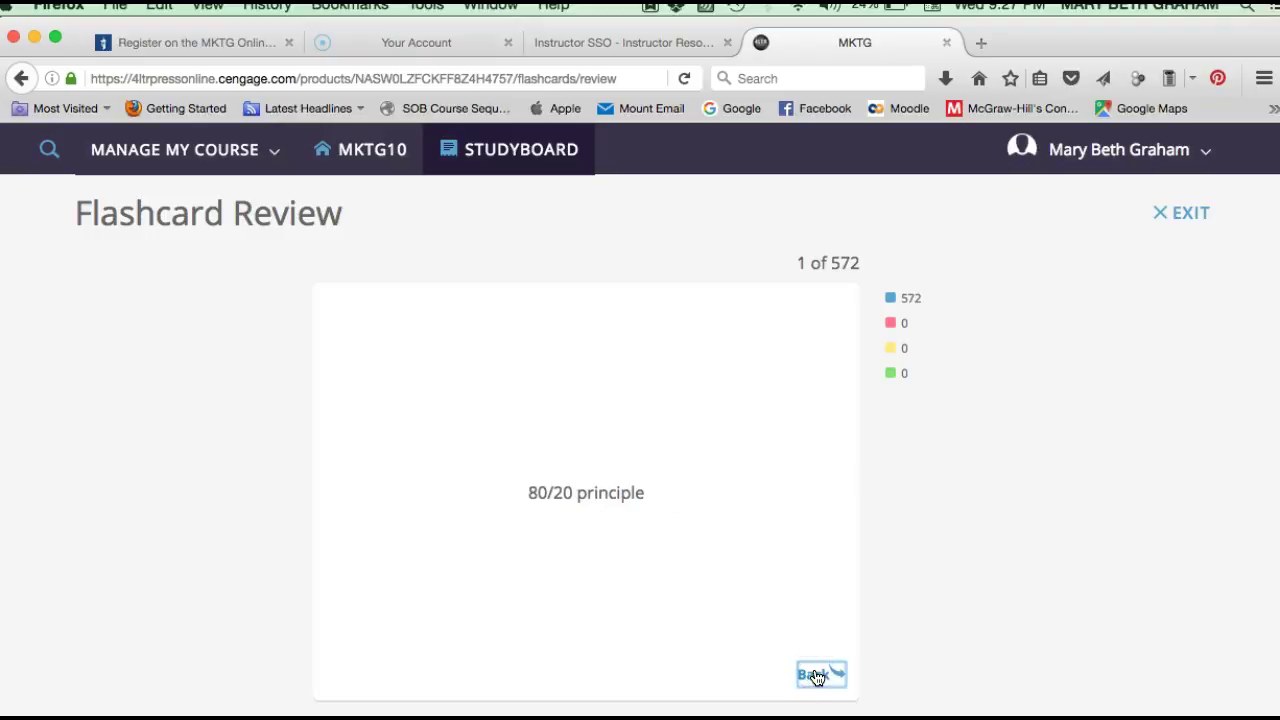
left_click(1177, 220)
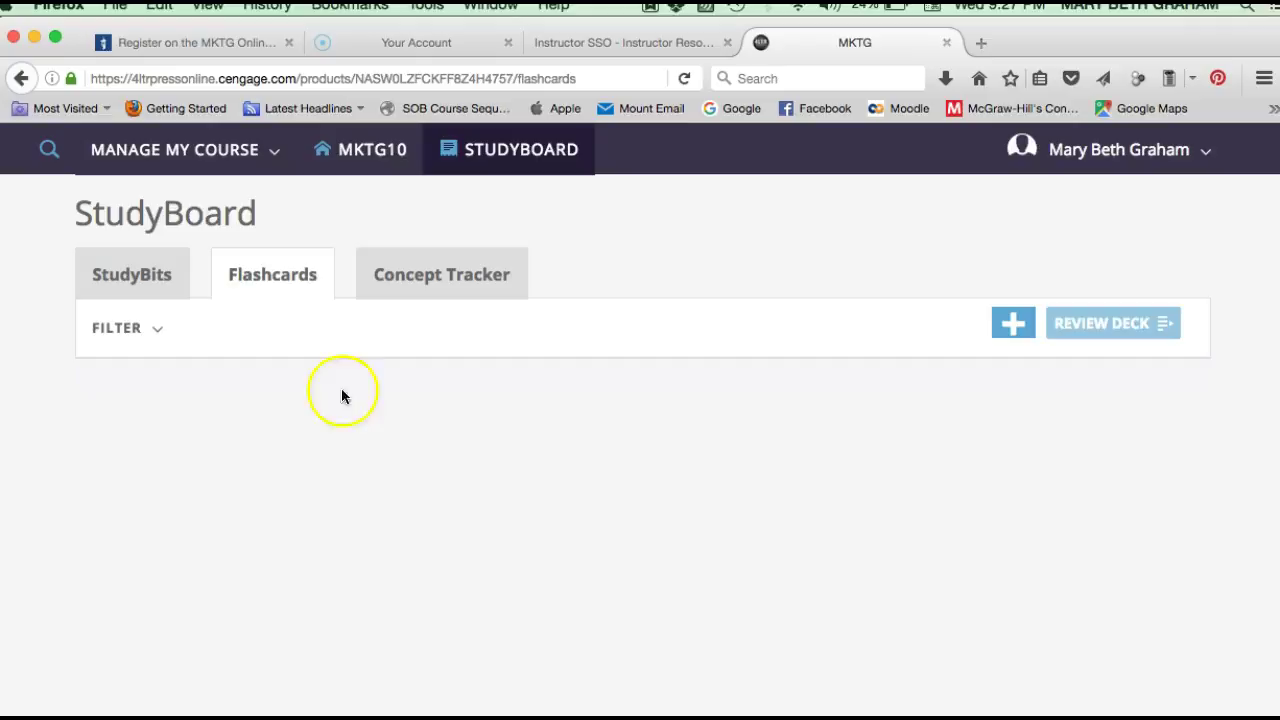
Step: Revisit the StudyBits, examine Chapter 1 progress in the Concept Tracker, and find the content related to the Marketing concept
left_click(143, 287)
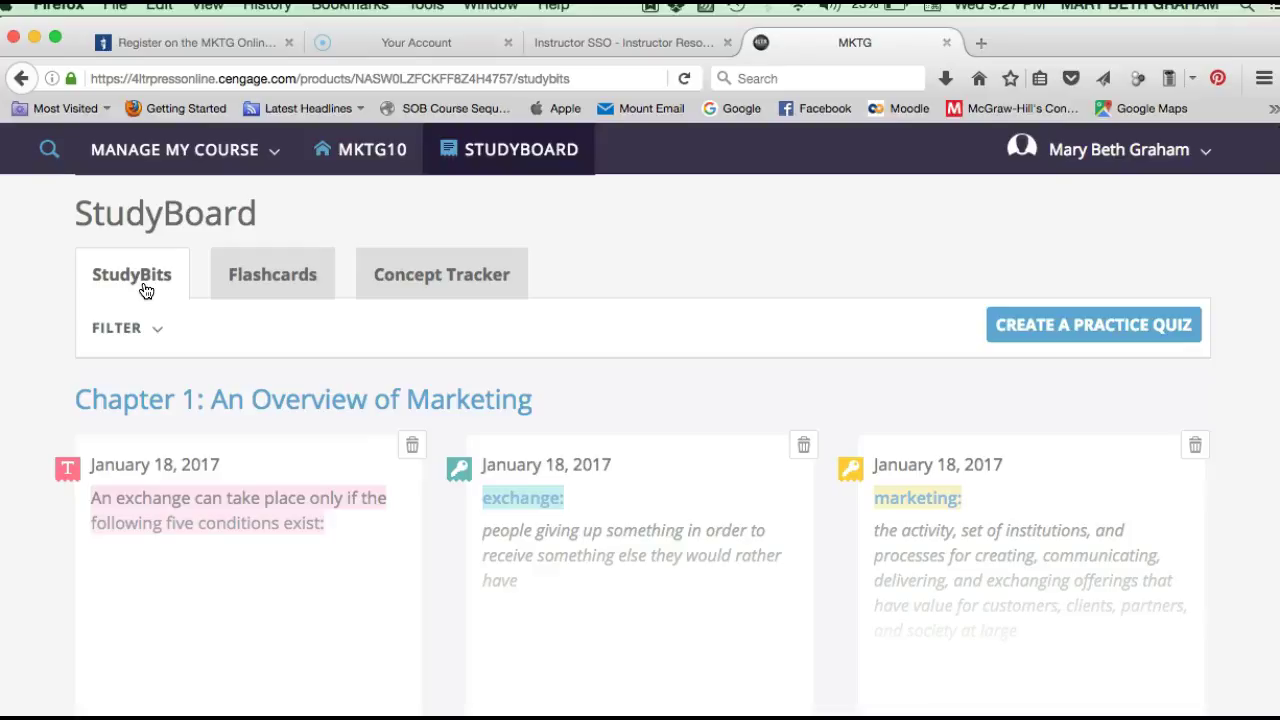
left_click(186, 500)
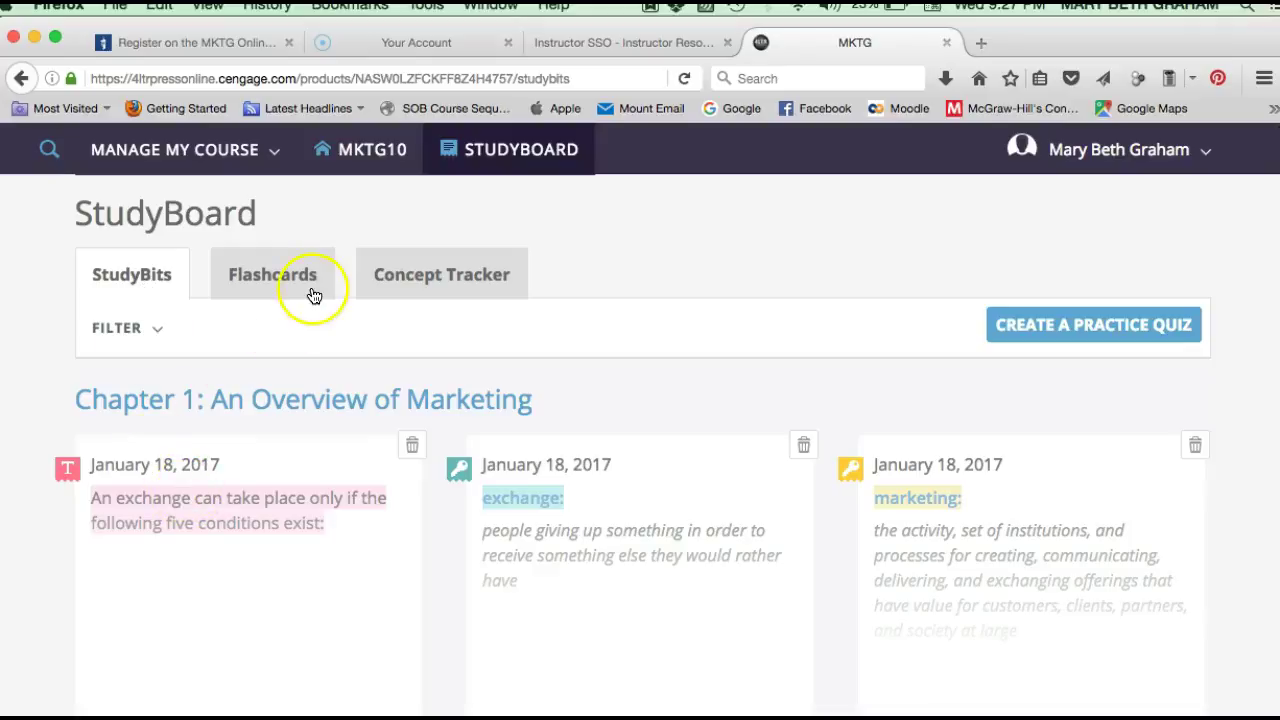
left_click(410, 281)
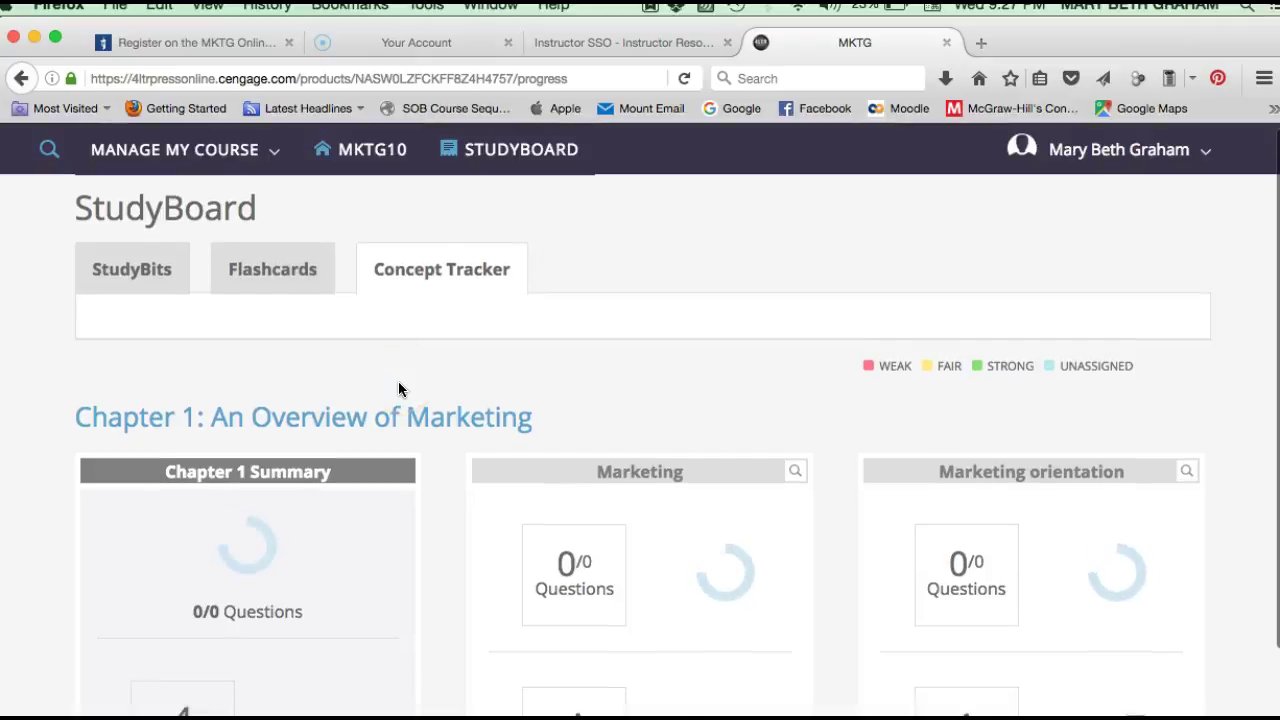
scroll(398, 390, "down", 2)
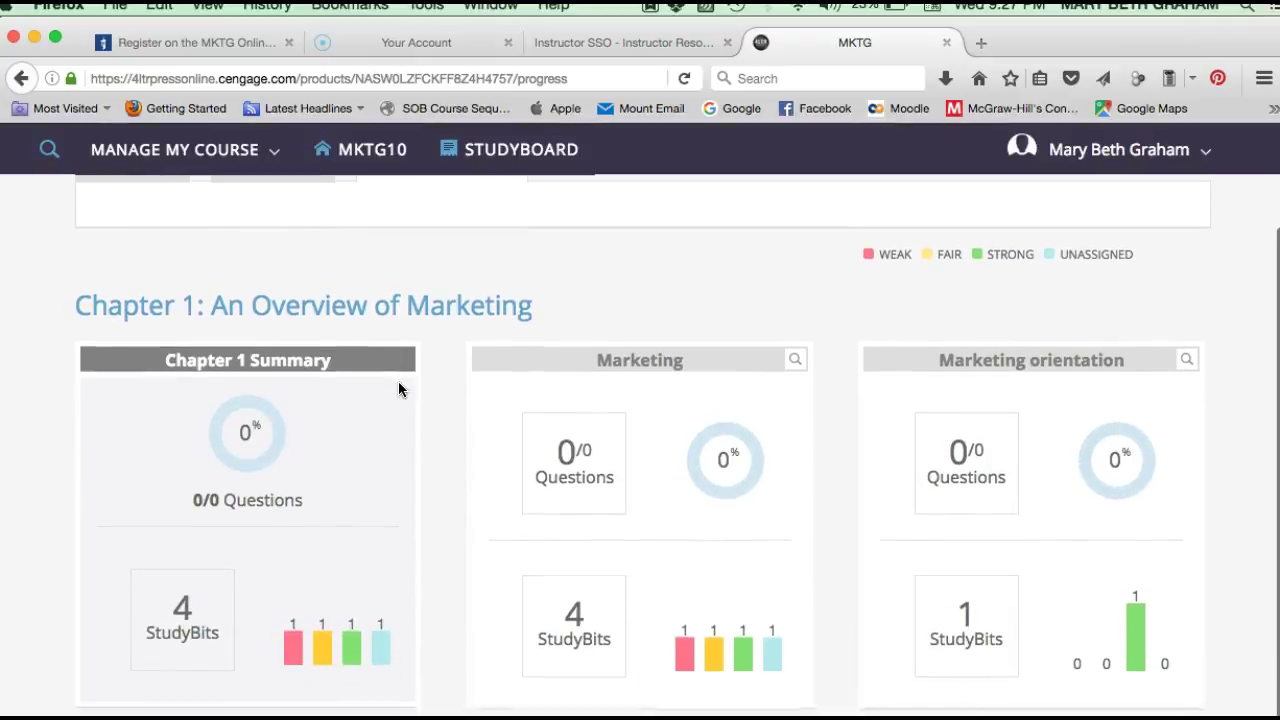
left_click(342, 429)
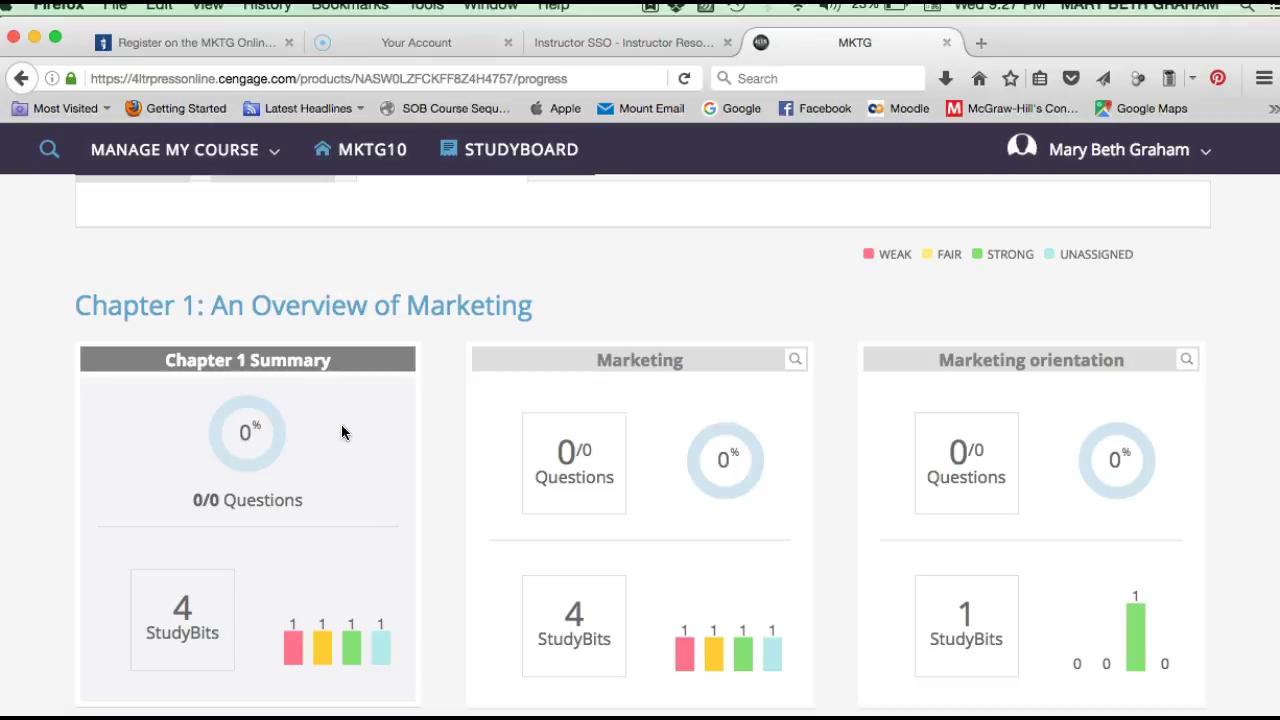
scroll(341, 432, "down", 1)
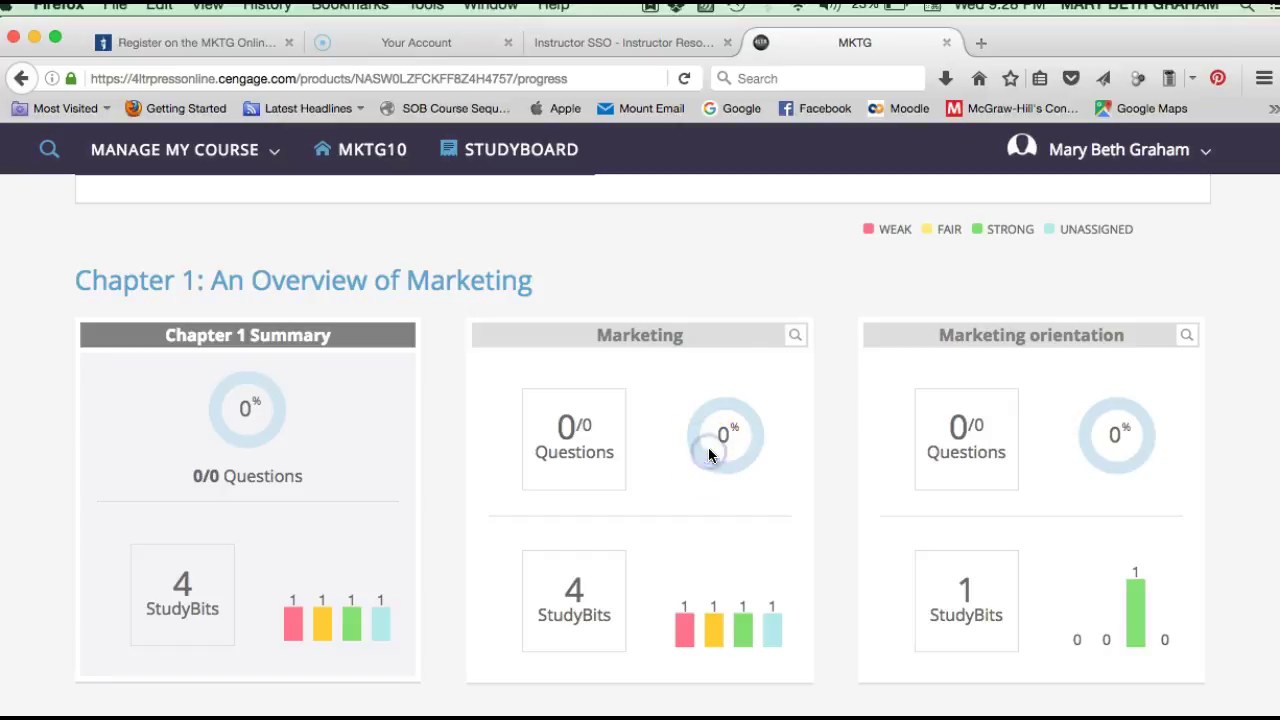
left_click(797, 339)
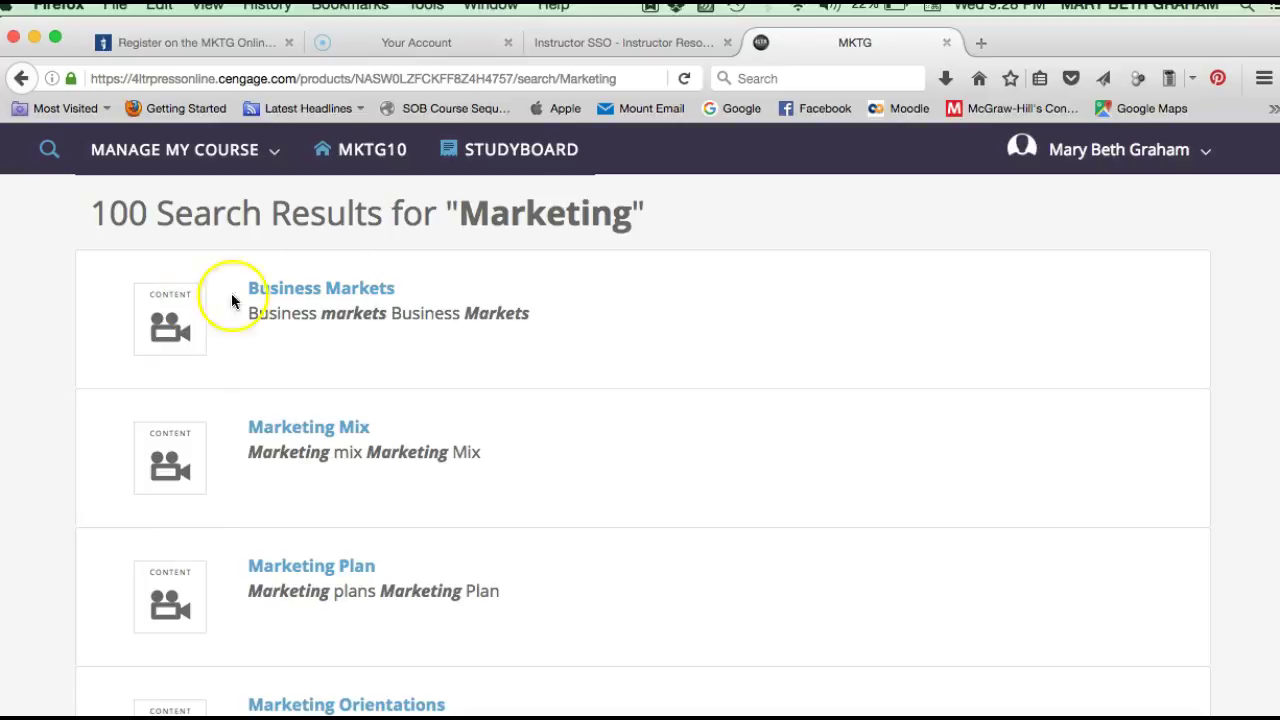
Step: Return to the StudyBoard and start a practice quiz by chapter using the Chapter 1 Quiz
left_click(524, 152)
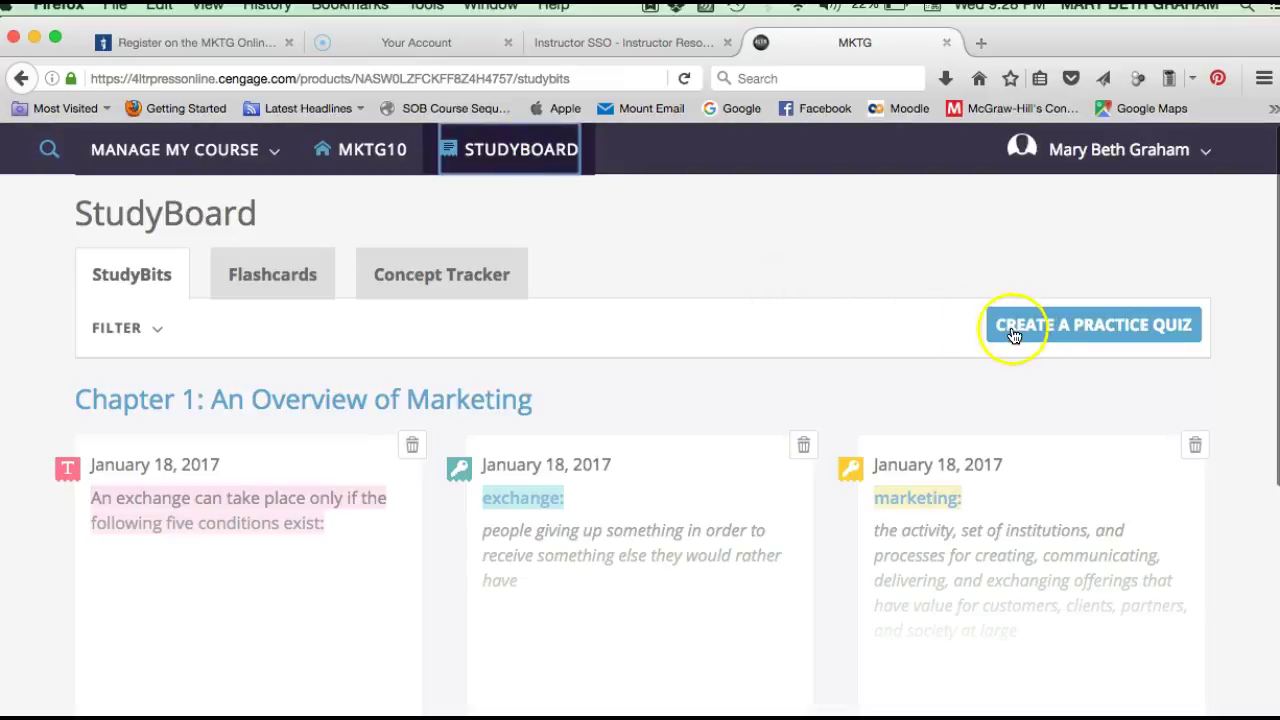
left_click(1014, 335)
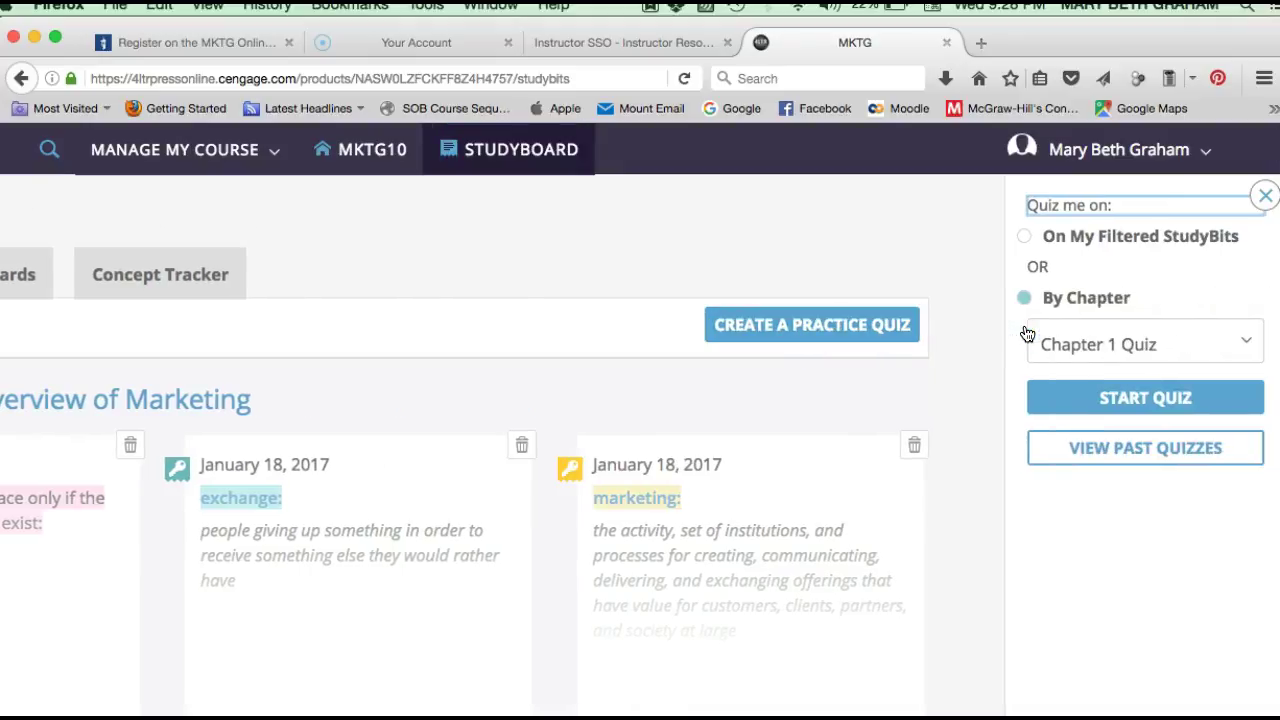
left_click(1063, 245)
left_click(1060, 300)
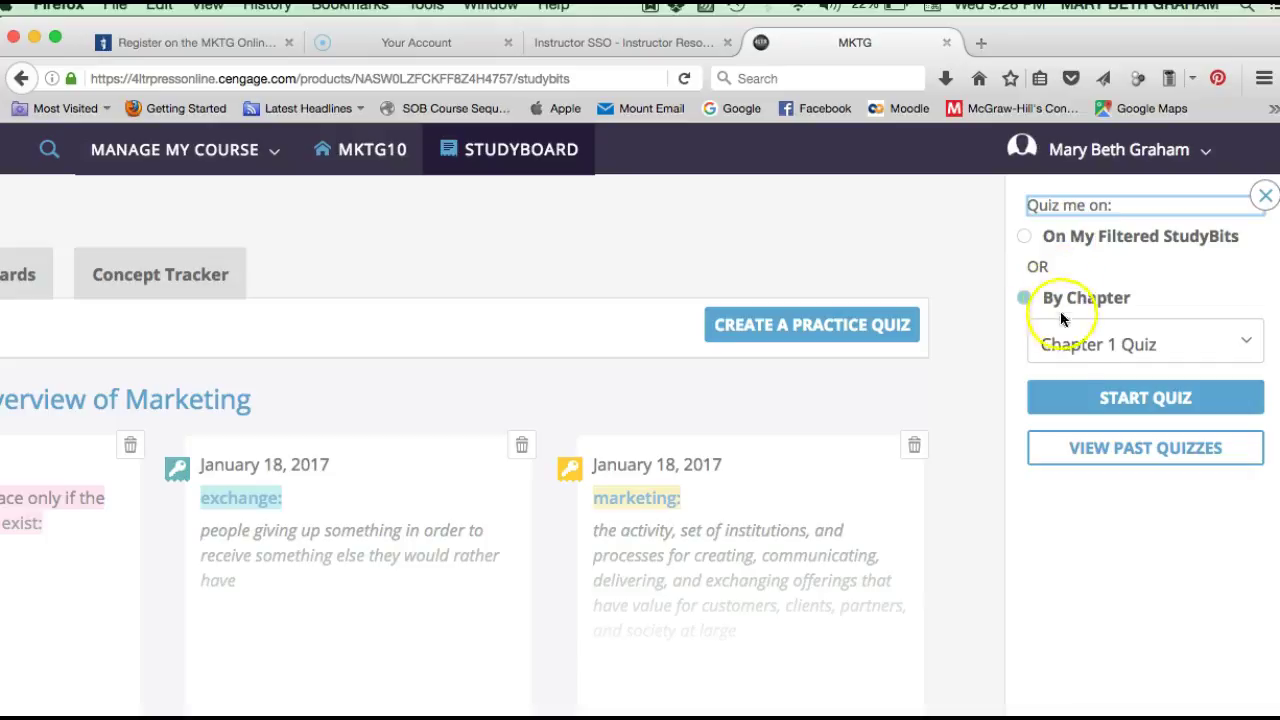
left_click(1115, 344)
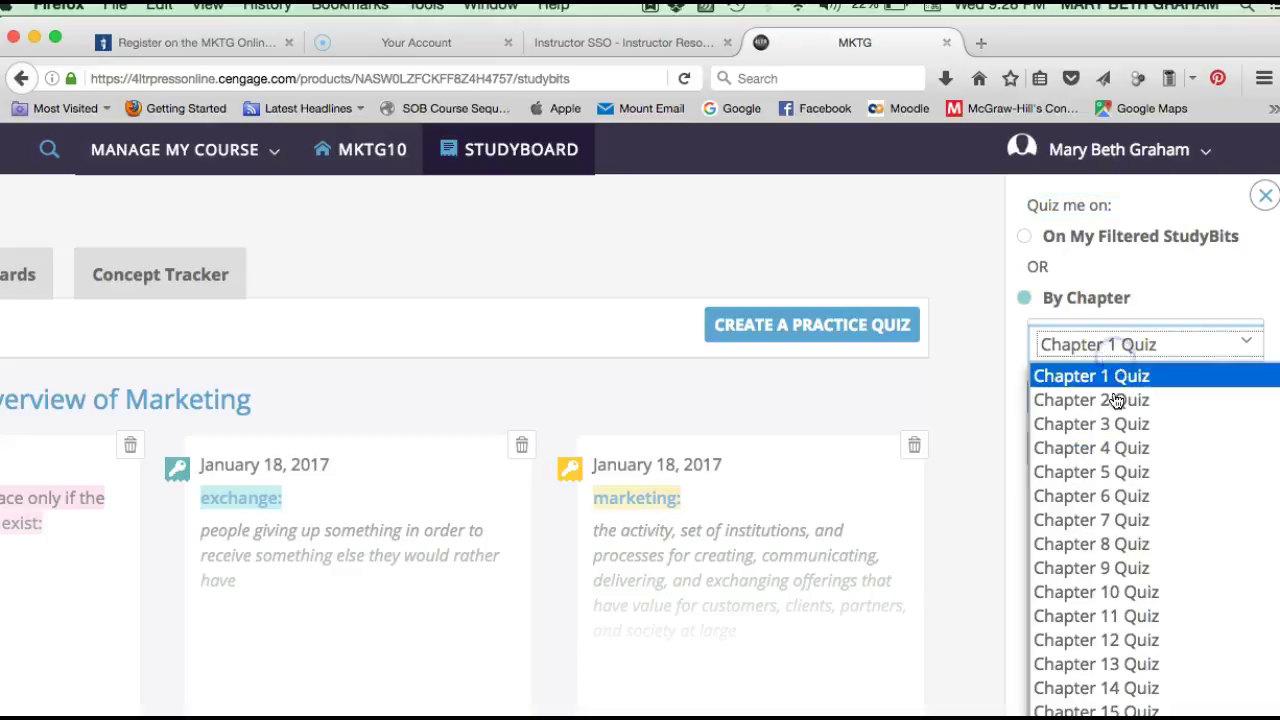
left_click(1107, 340)
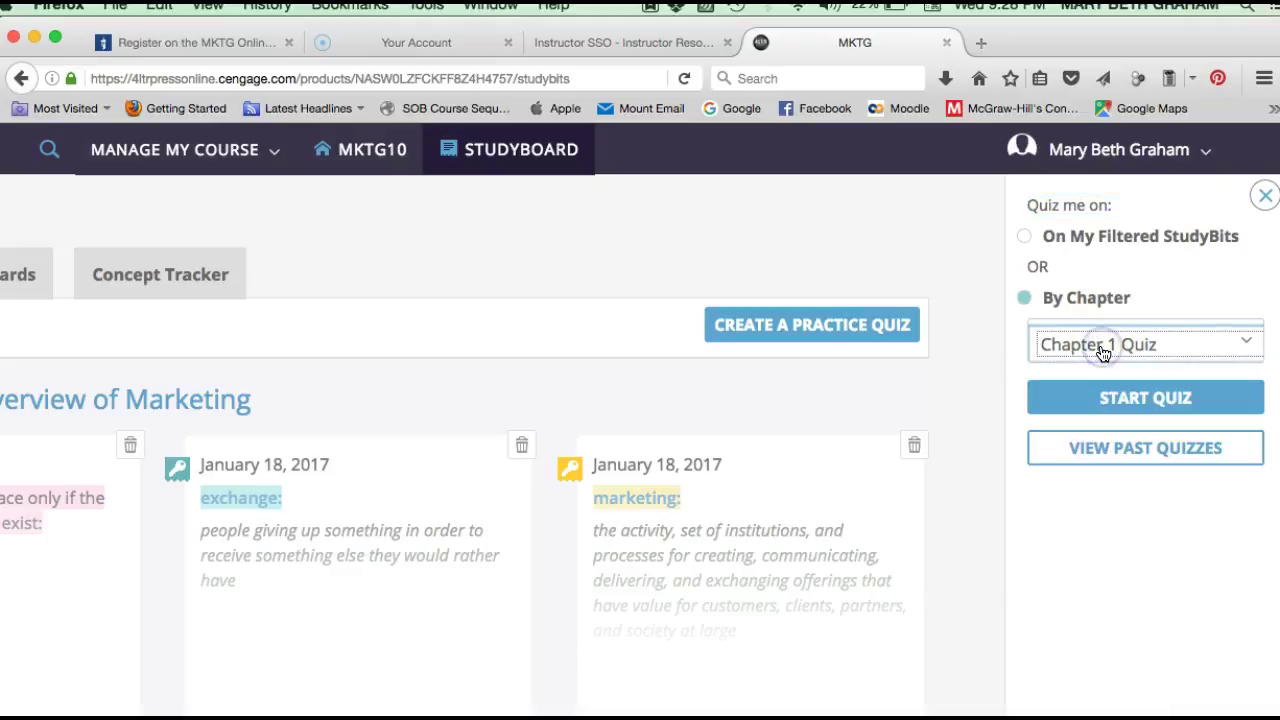
left_click(1123, 405)
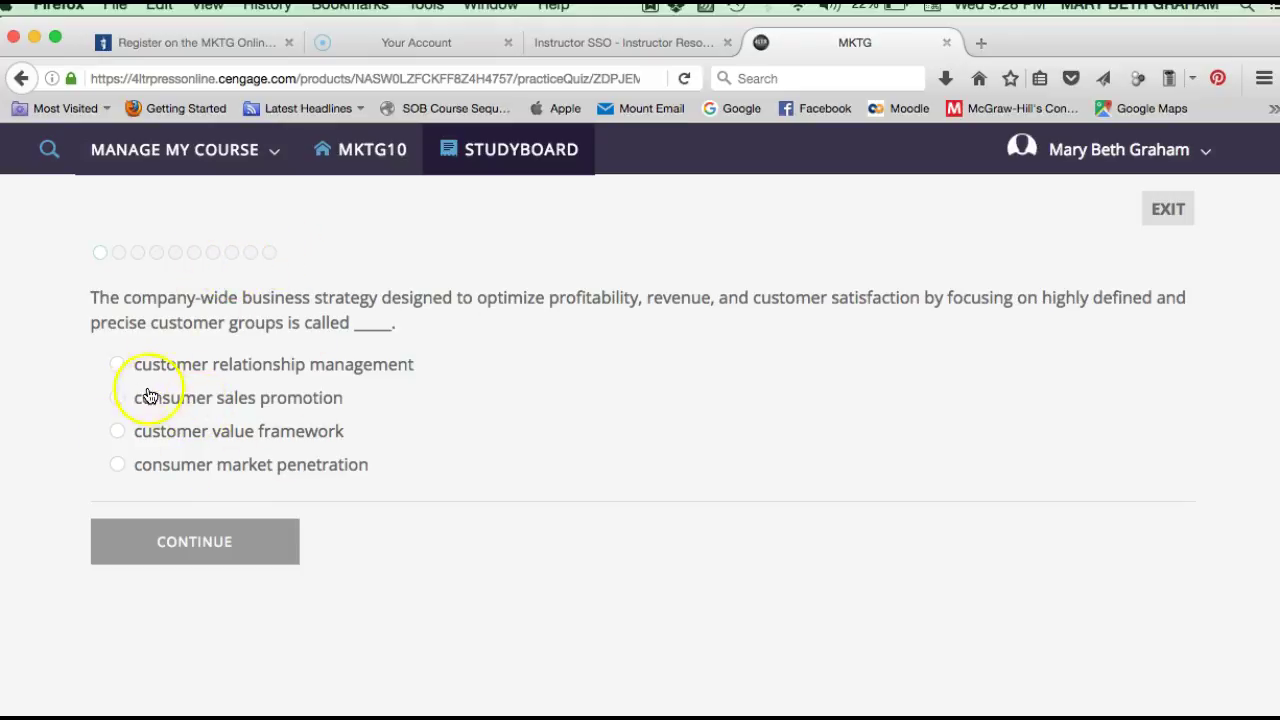
Step: Answer quiz questions 1 to 3 with customer relationship management, customer satisfaction and customer loyalty
left_click(117, 364)
left_click(150, 540)
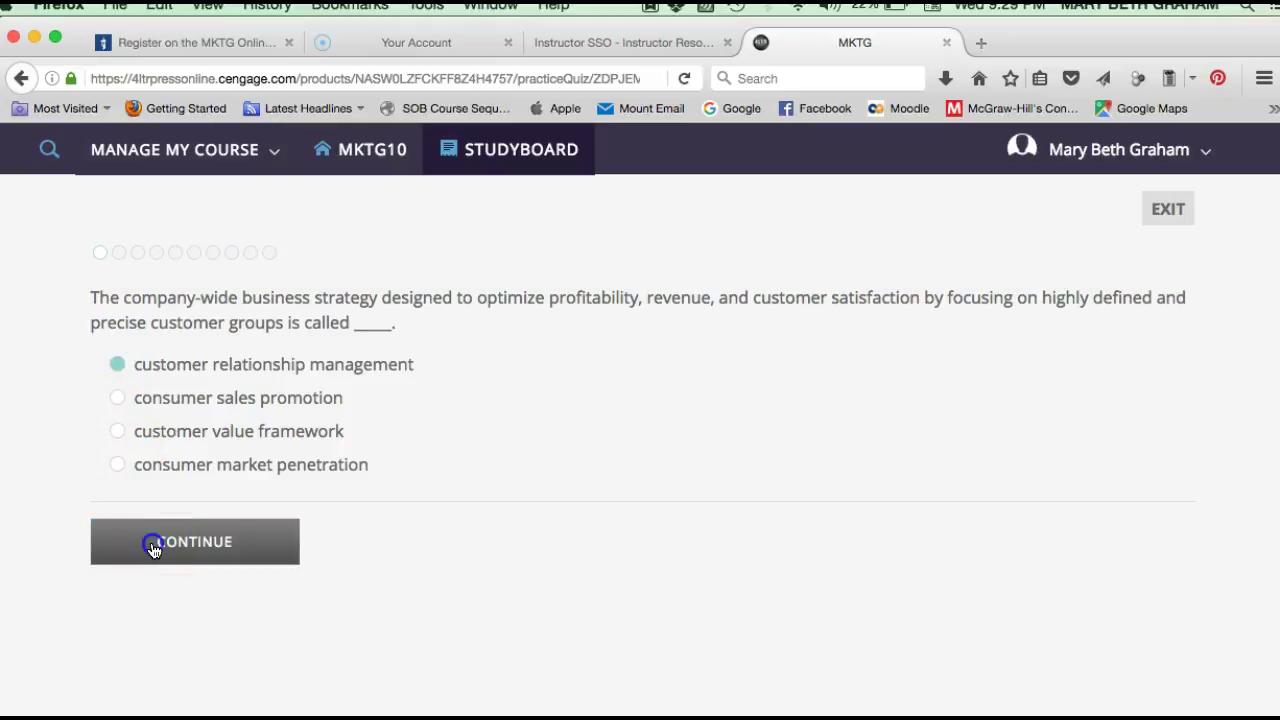
left_click(117, 373)
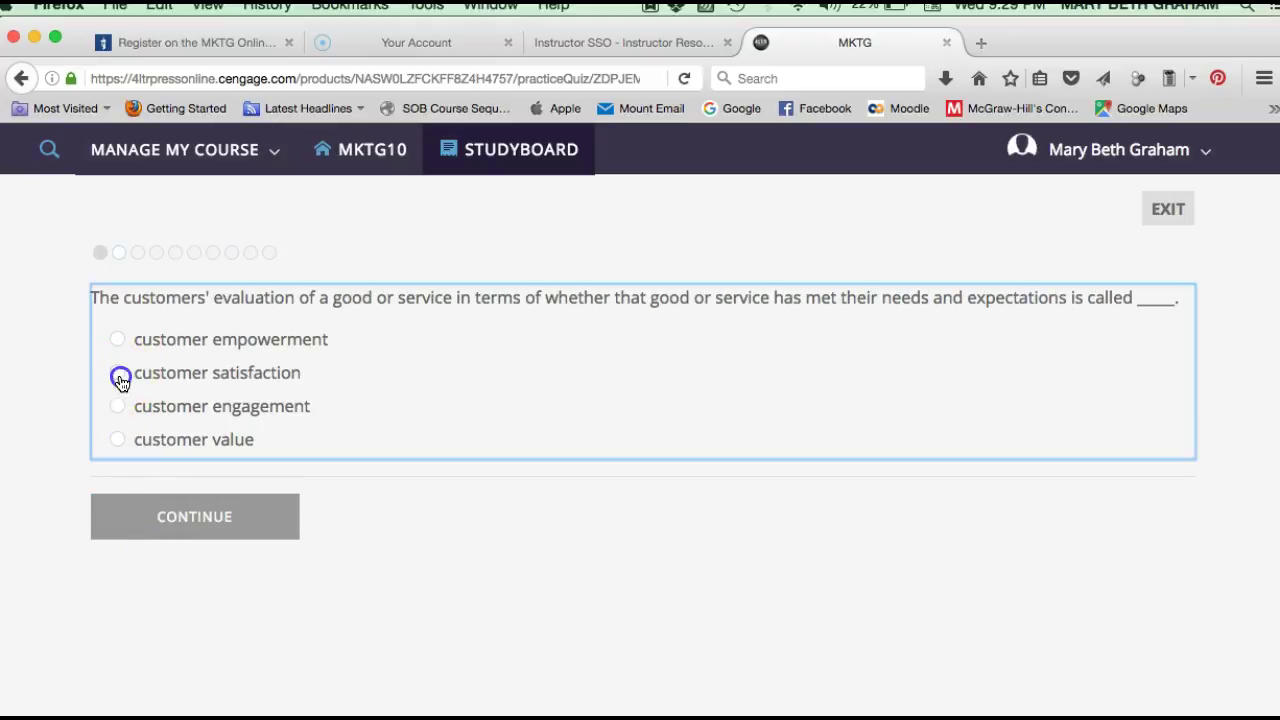
left_click(150, 505)
left_click(117, 372)
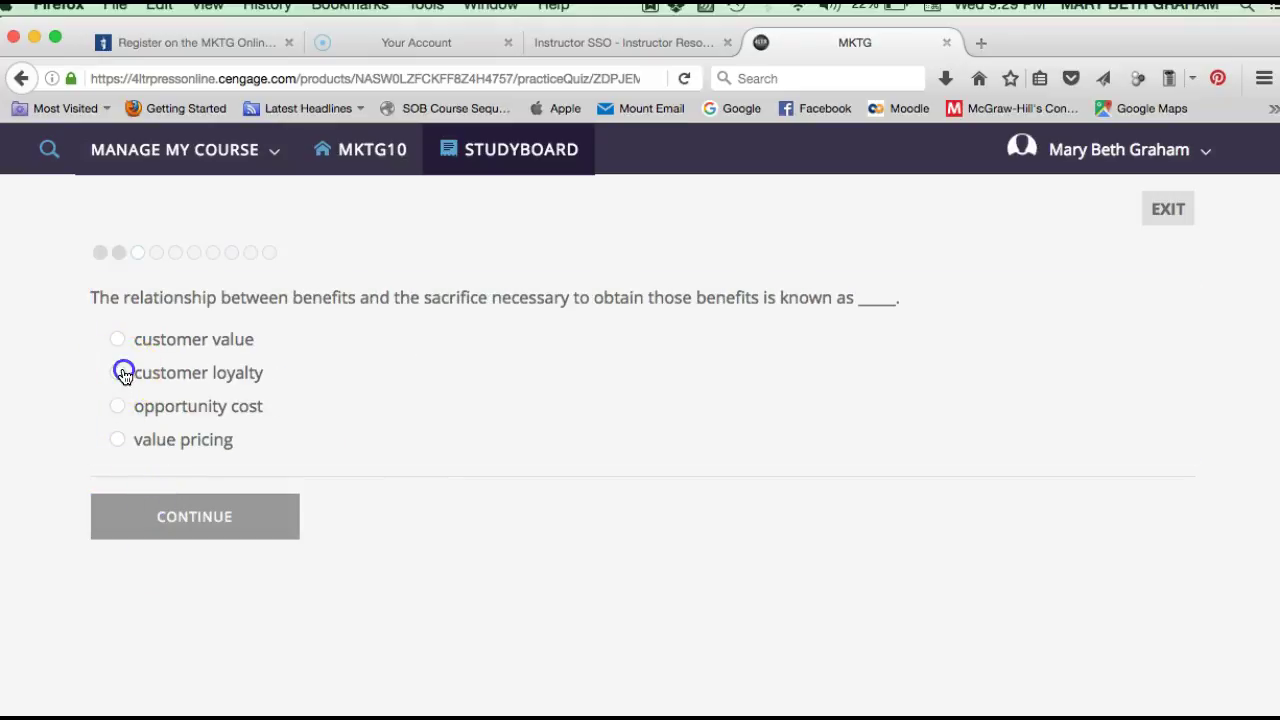
left_click(145, 514)
Step: Answer quiz question 4, then choose self-dealing for question 5 and Societal marketing for question 6
left_click(118, 371)
left_click(145, 533)
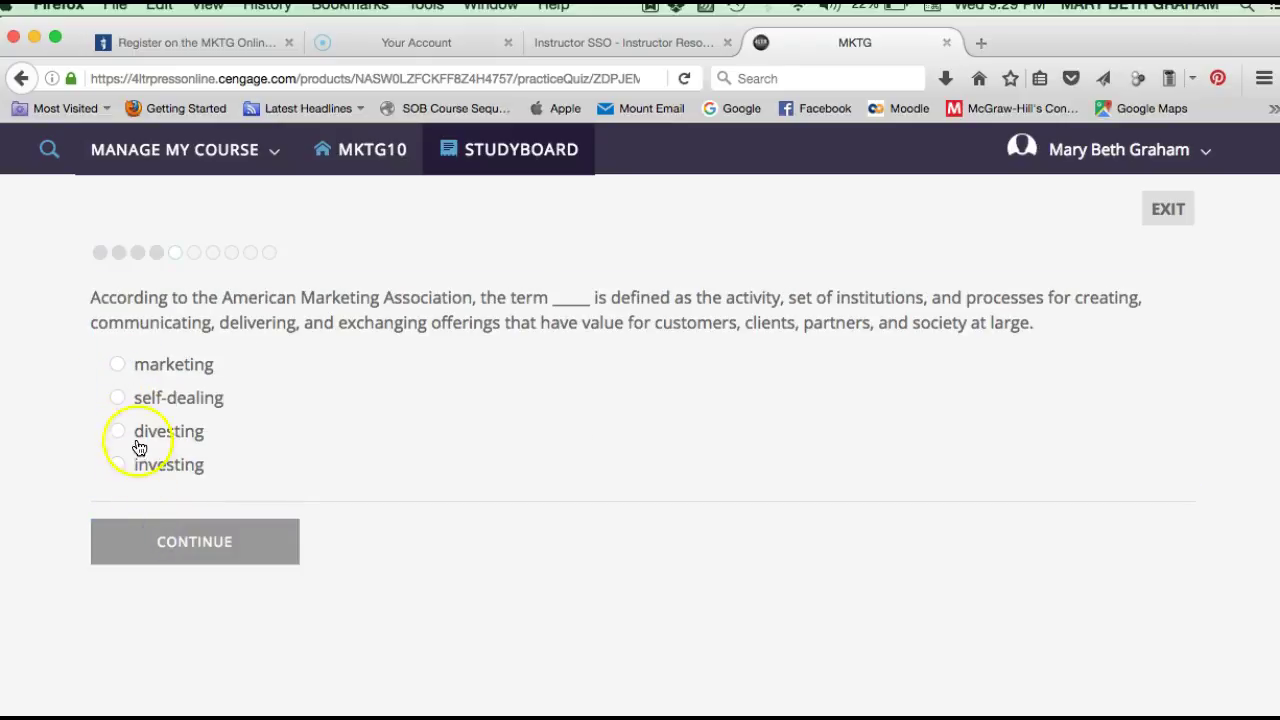
left_click(118, 397)
left_click(166, 560)
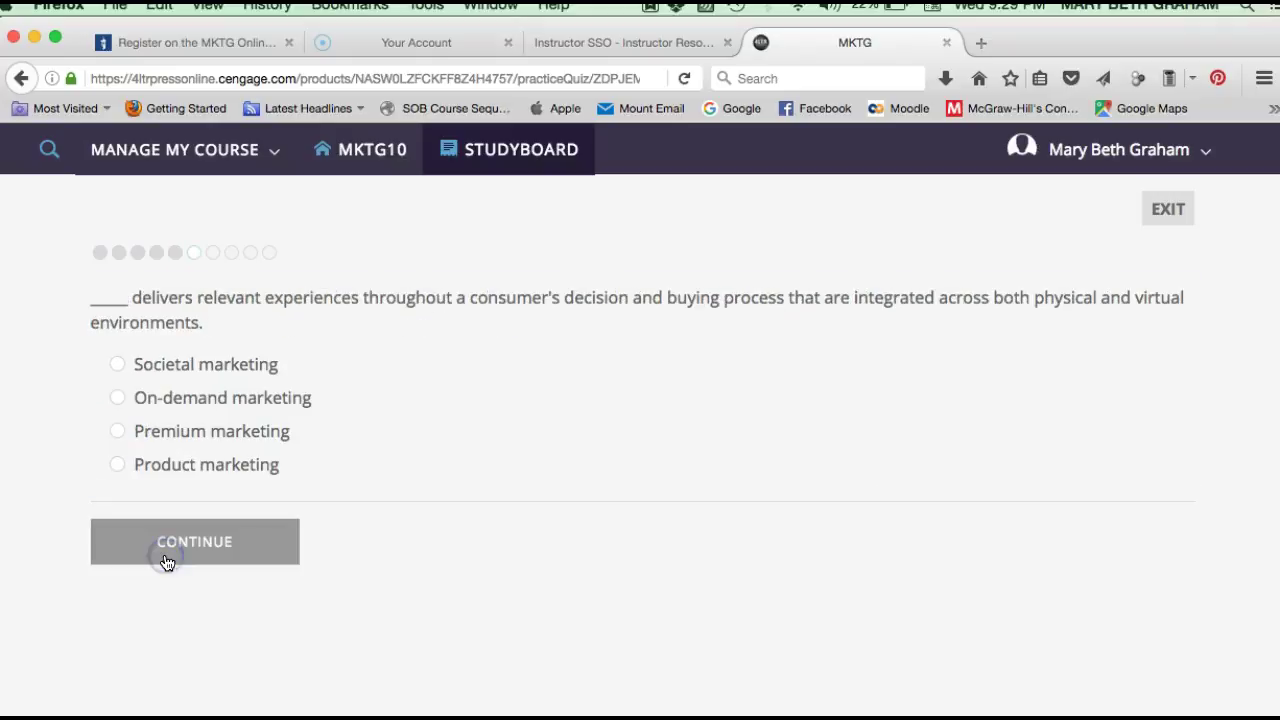
left_click(117, 365)
left_click(150, 542)
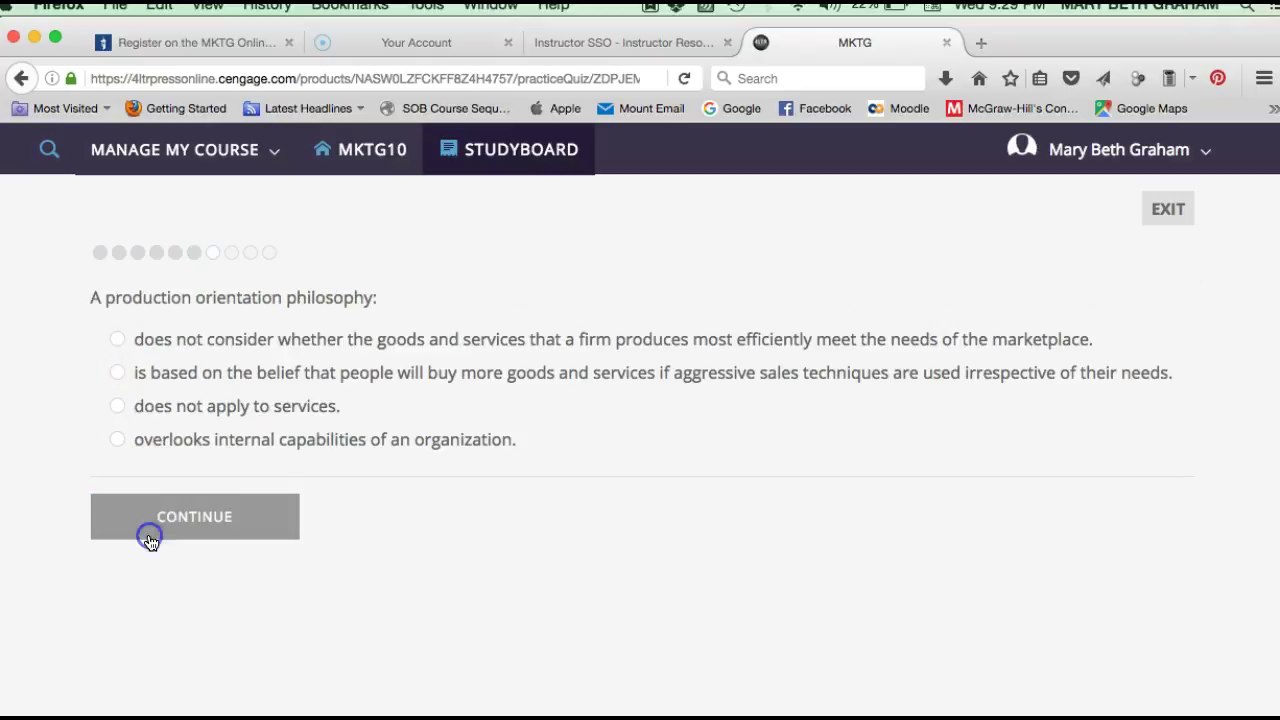
Step: Answer questions 7 to 10, choosing "overlooks internal capabilities" for 7 and the "focus on determining the needs" options for 8 and 9, and finish the quiz
left_click(119, 441)
left_click(172, 515)
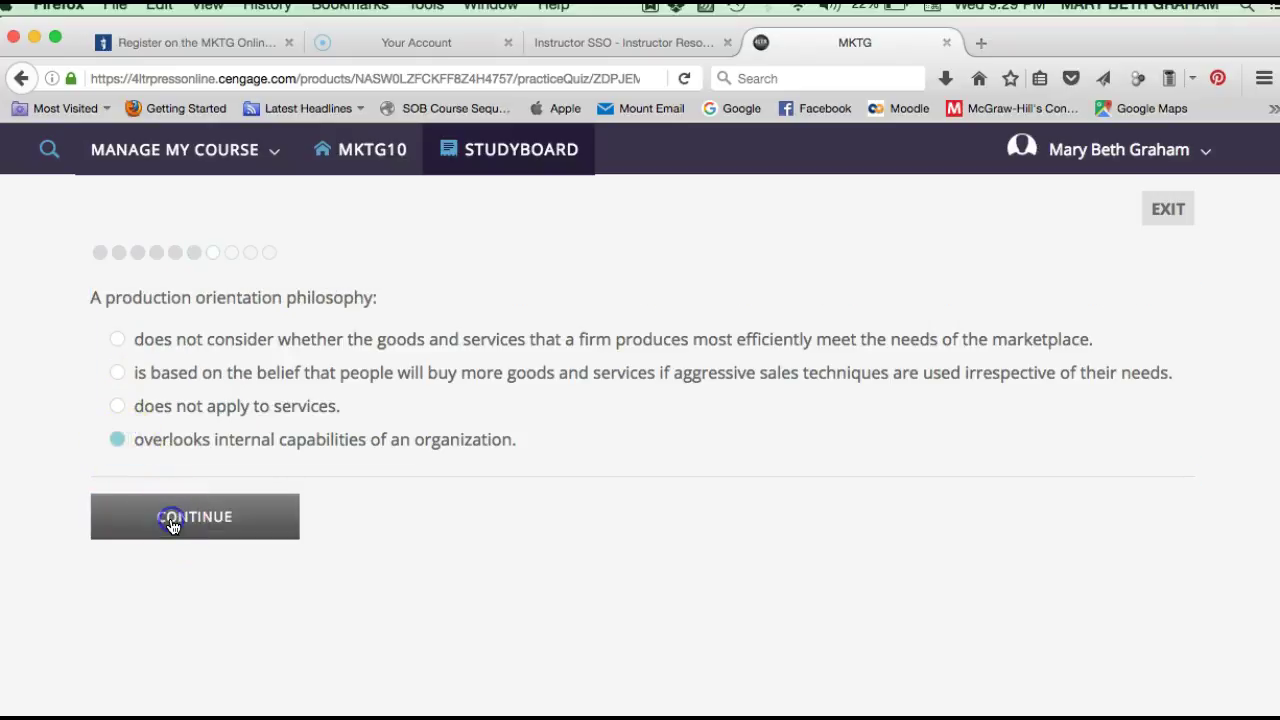
left_click(117, 406)
left_click(145, 513)
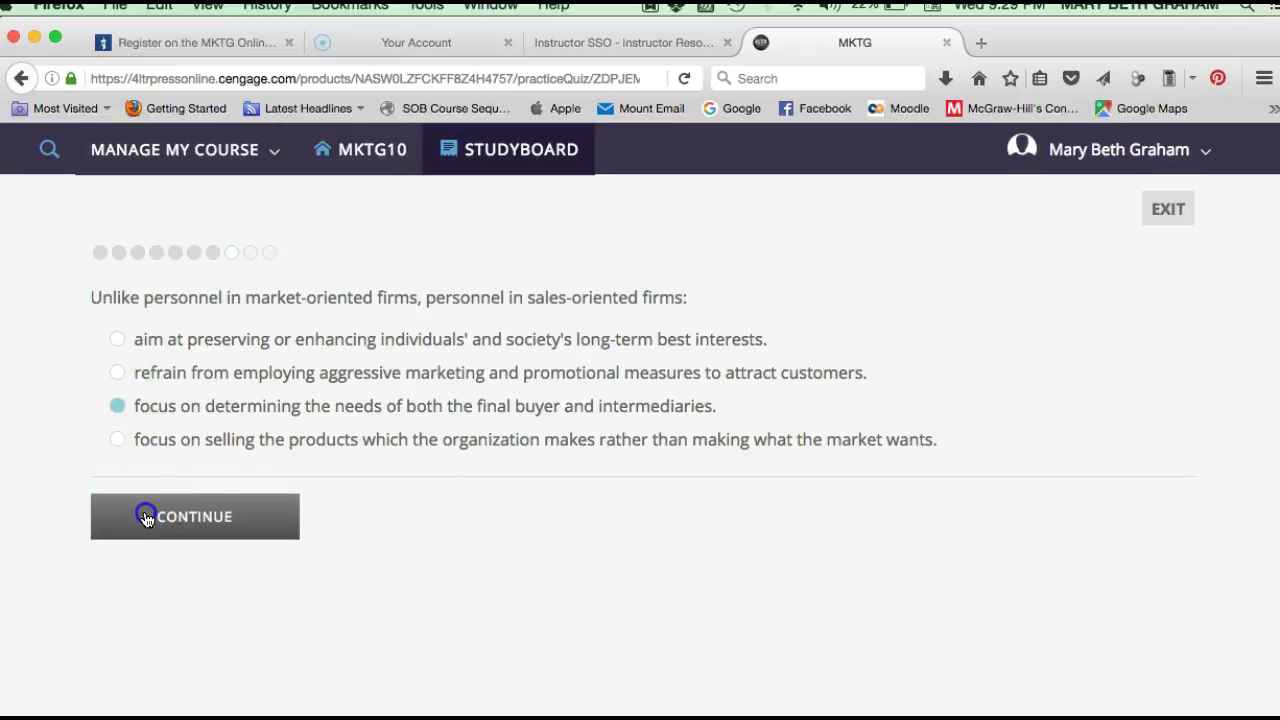
left_click(117, 431)
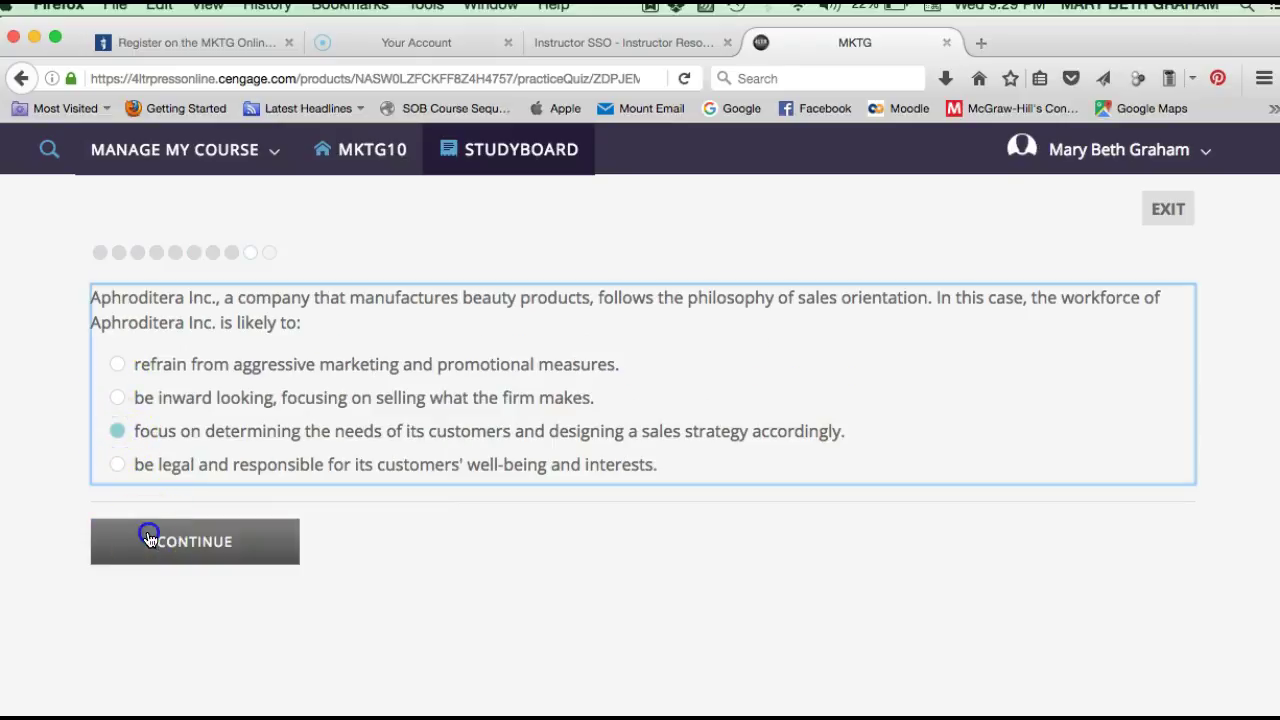
left_click(148, 532)
left_click(117, 440)
left_click(172, 516)
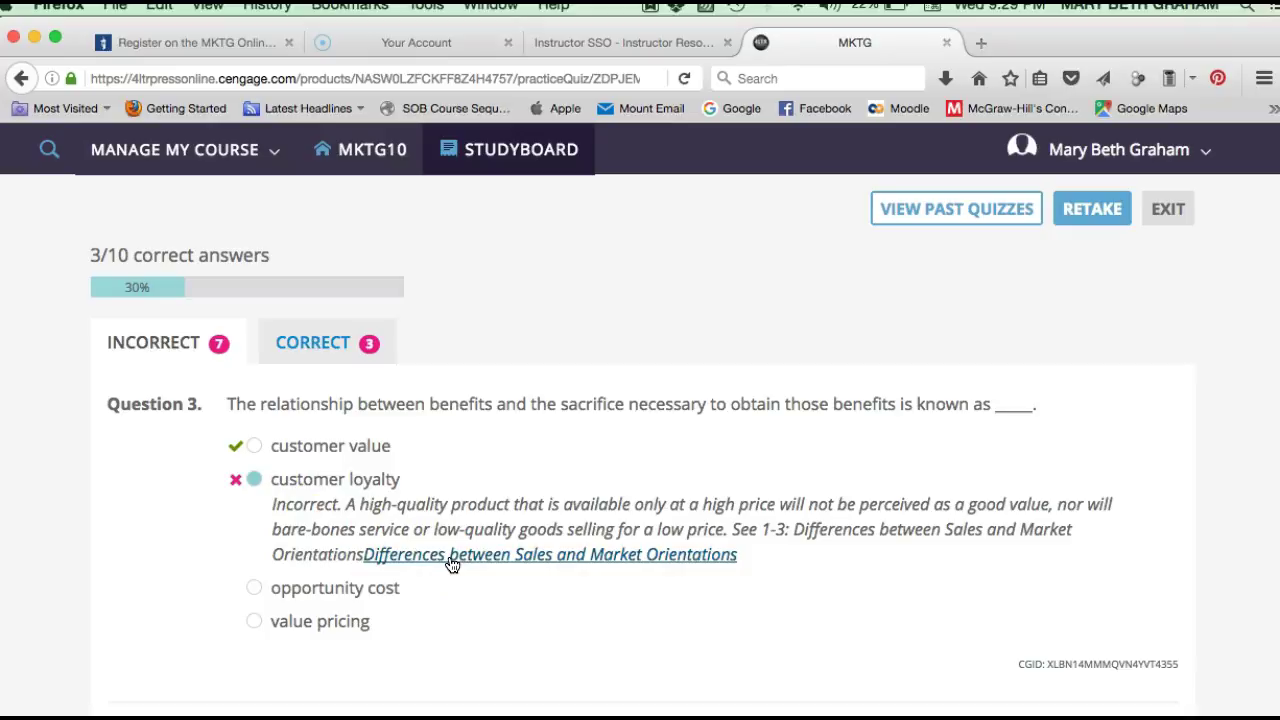
Step: Review the incorrect and correct answers of the finished Chapter 1 practice quiz and exit to the StudyBoard
scroll(452, 565, "down", 5)
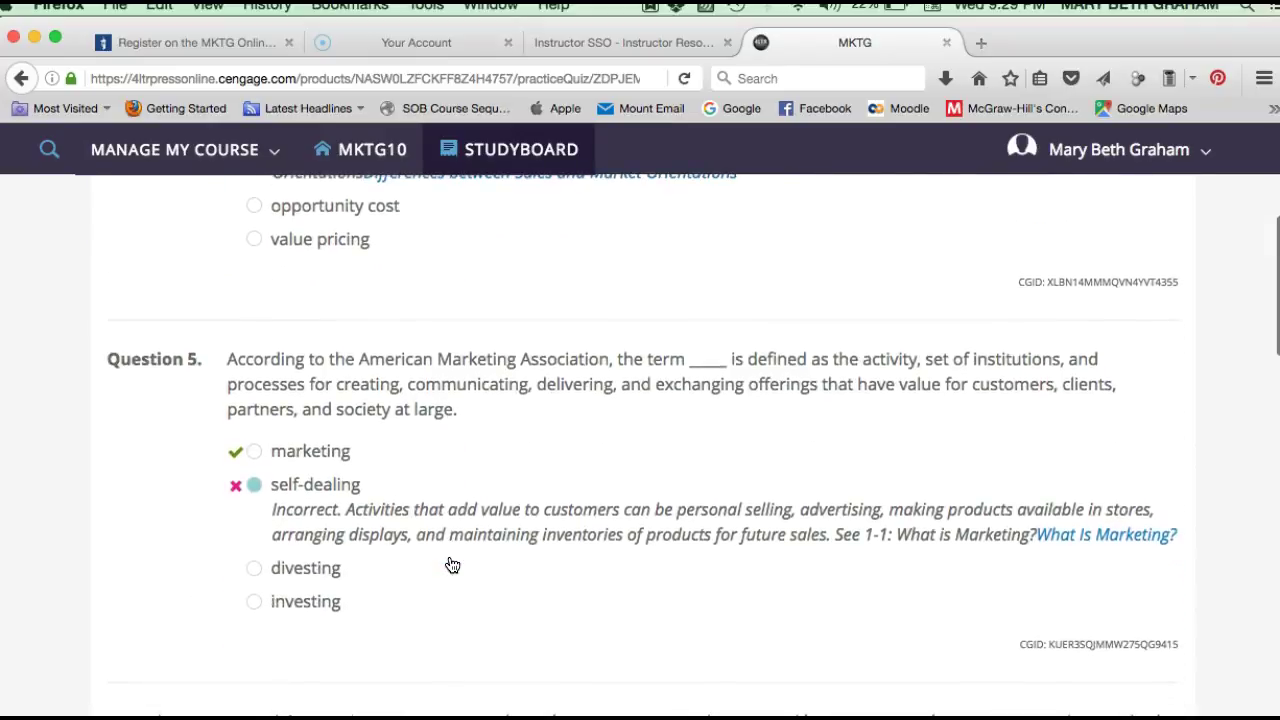
scroll(452, 565, "up", 5)
left_click(324, 345)
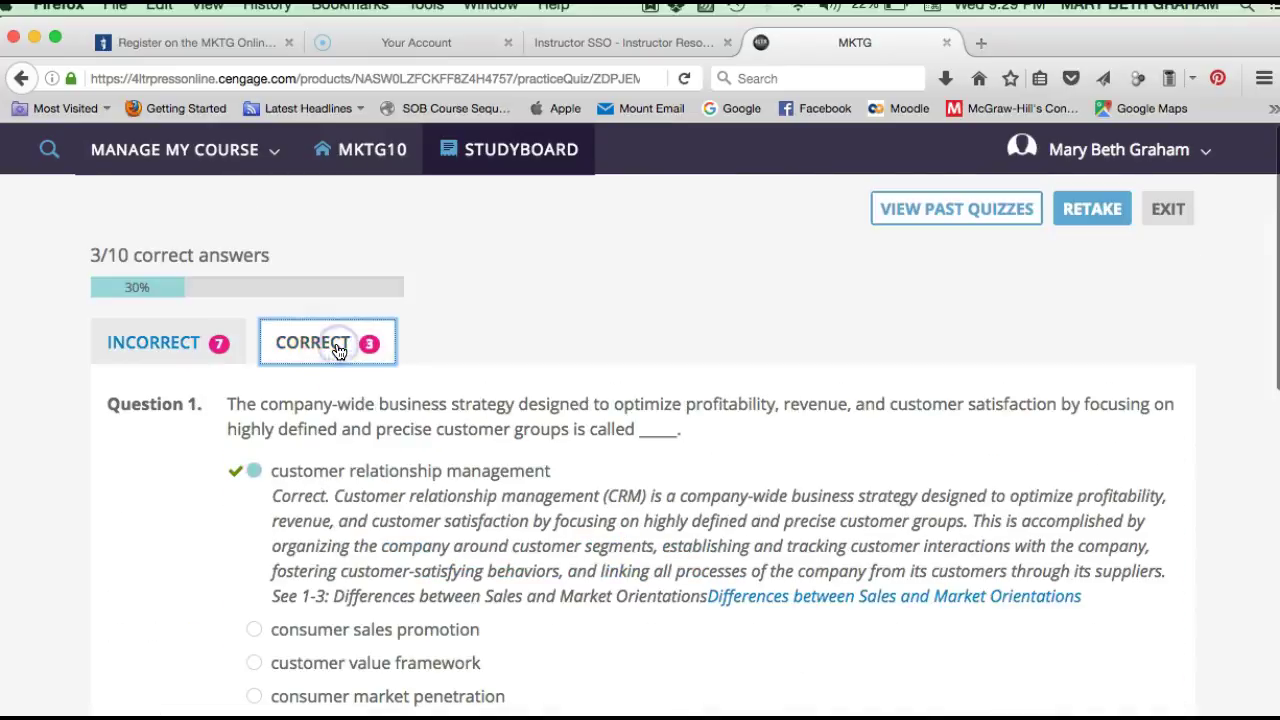
scroll(338, 548, "down", 3)
scroll(337, 548, "up", 2)
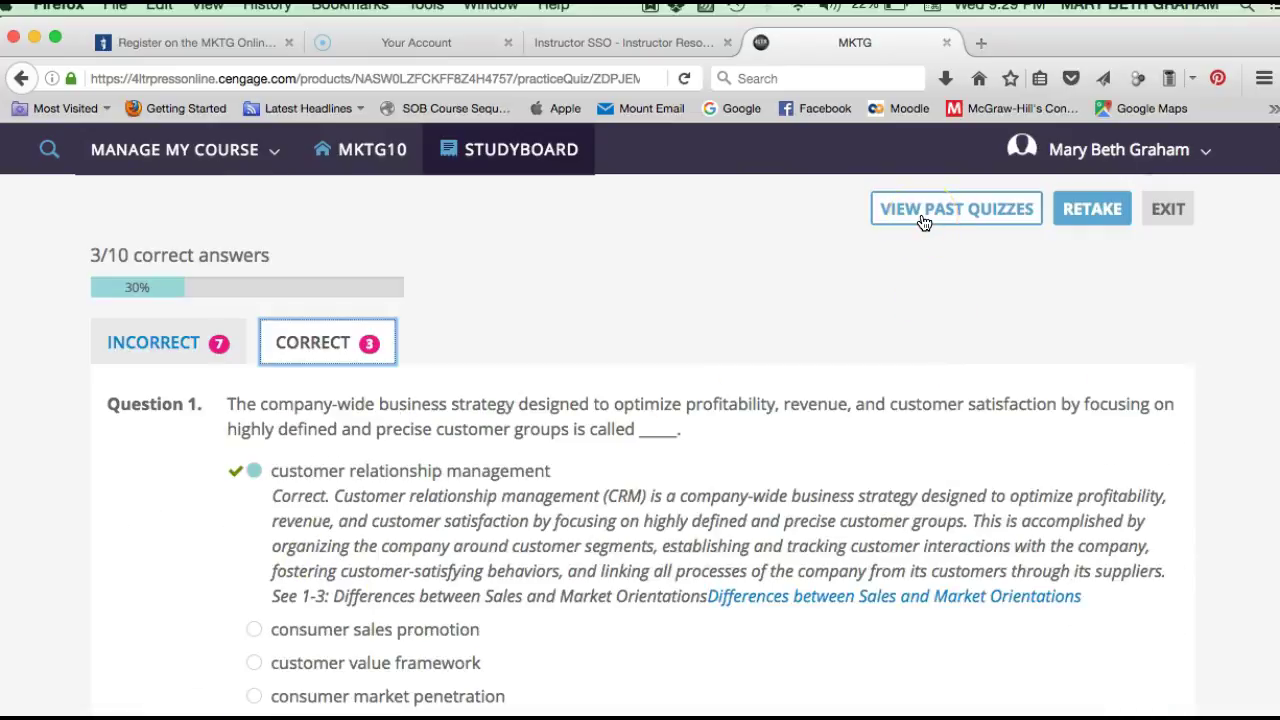
left_click(1168, 212)
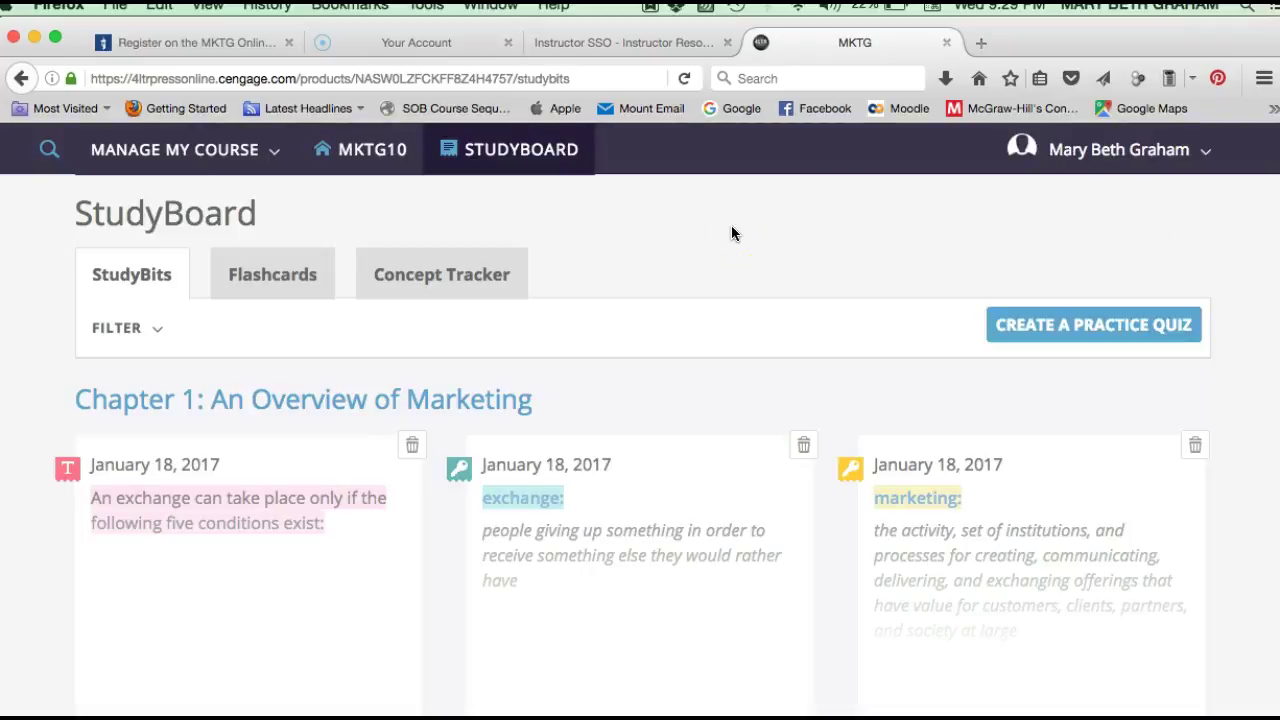
Step: Return to the MKTG10 home page and open the contents of Chapter 1, An Overview of Marketing
left_click(358, 156)
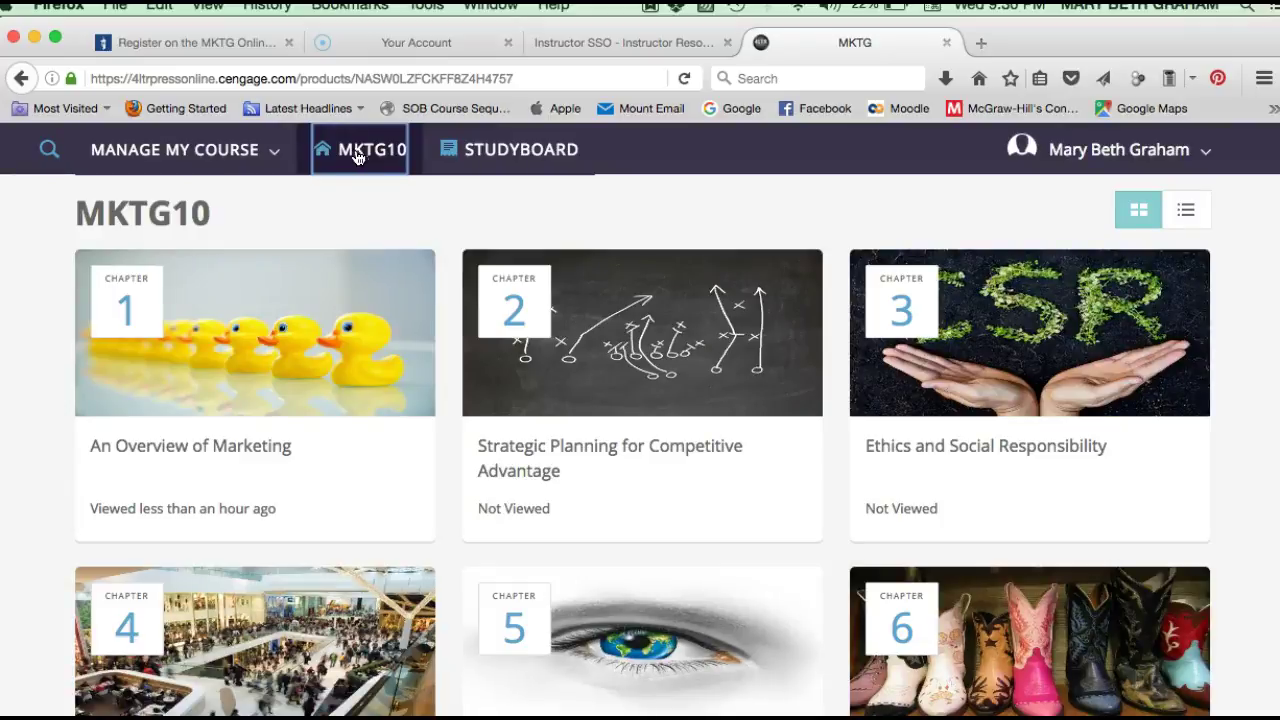
left_click(218, 346)
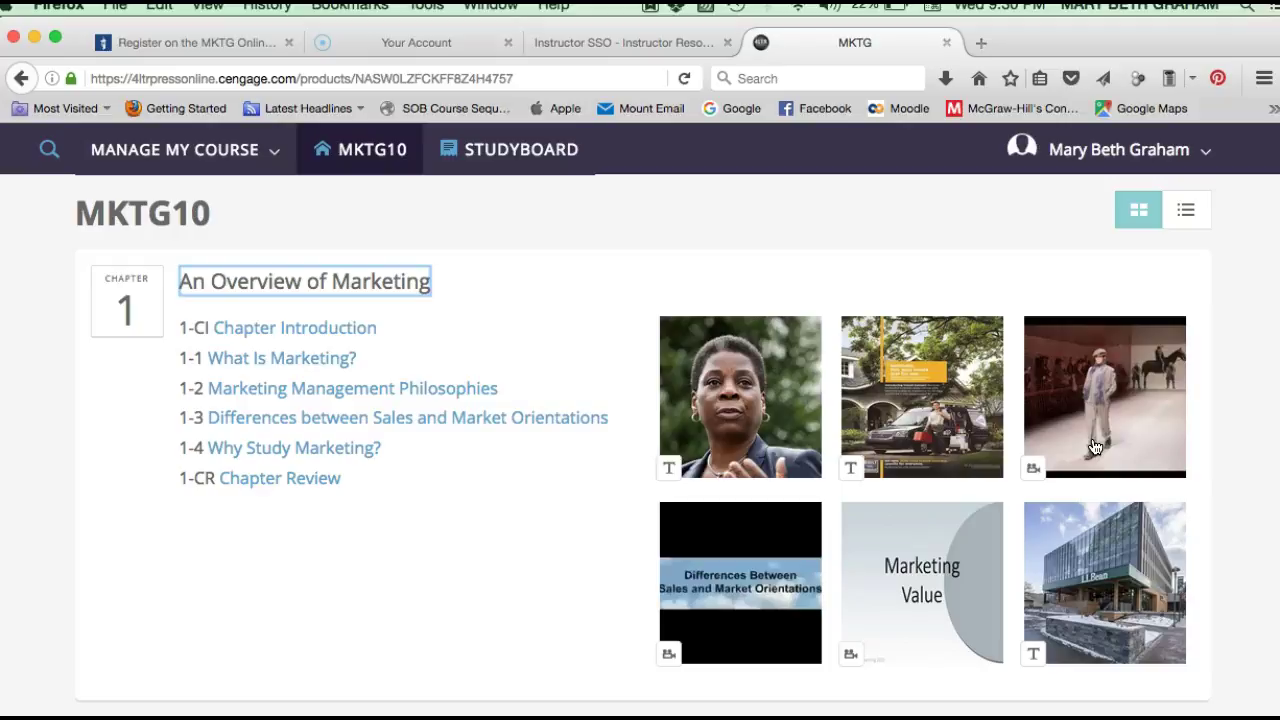
left_click(488, 474)
left_click(416, 502)
left_click(207, 632)
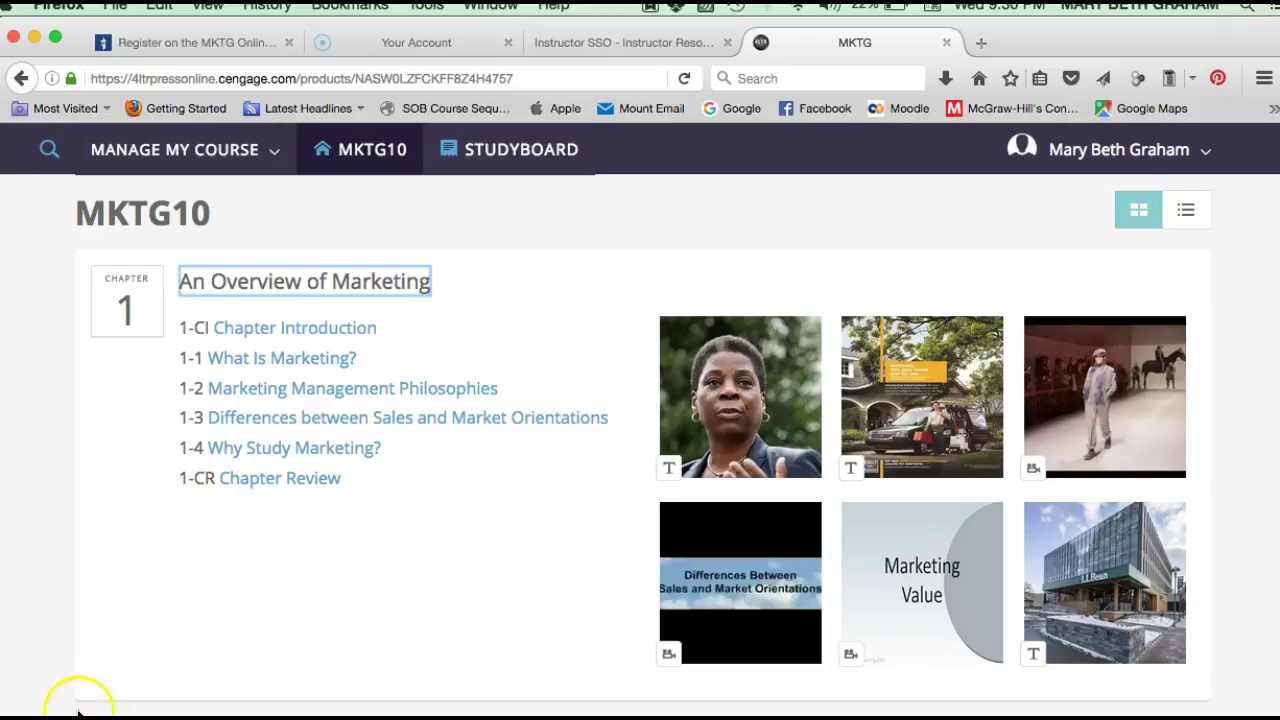